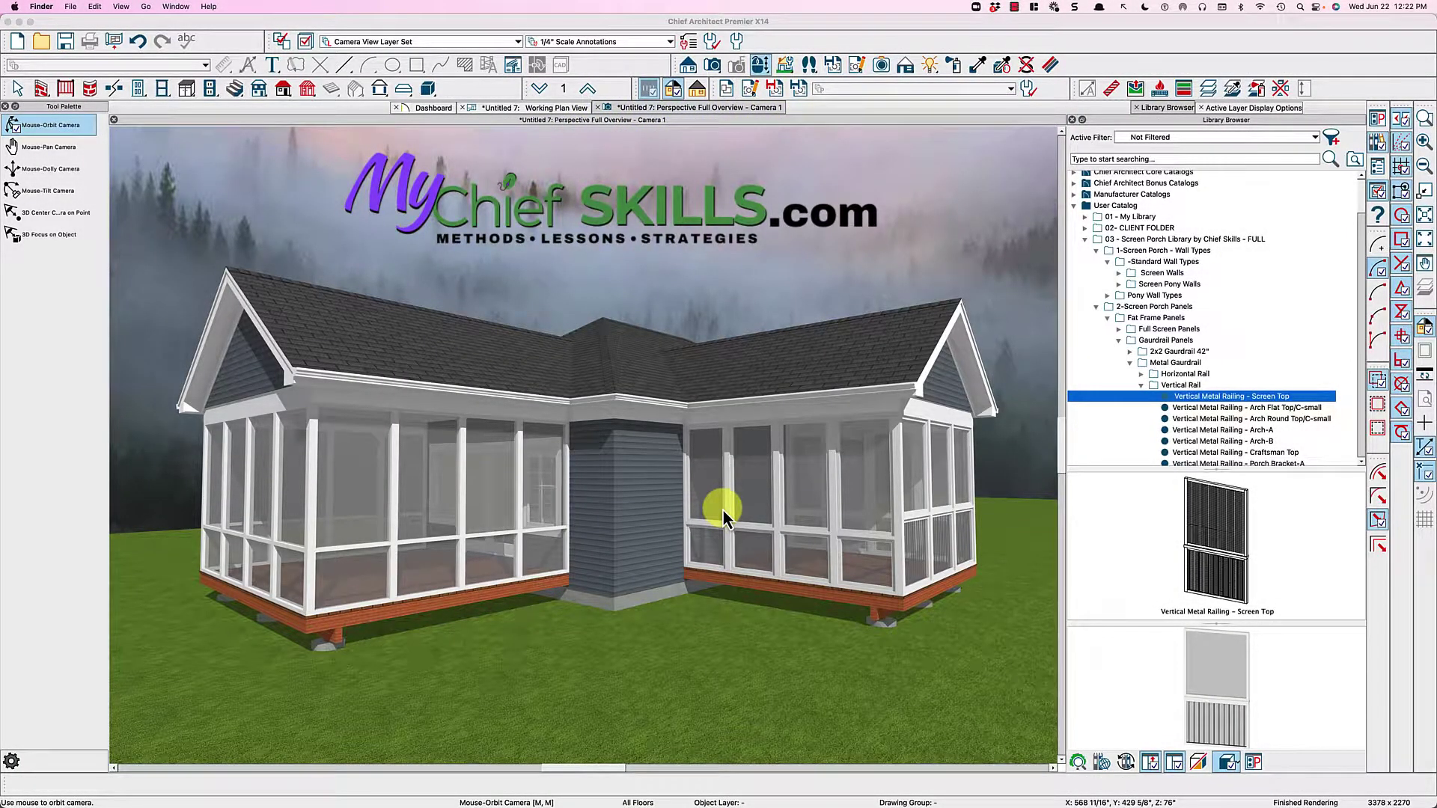
# - Orbit the 3D view to show both porch wings, then face the right wing's gable
pyautogui.scroll(-2, 725, 484)
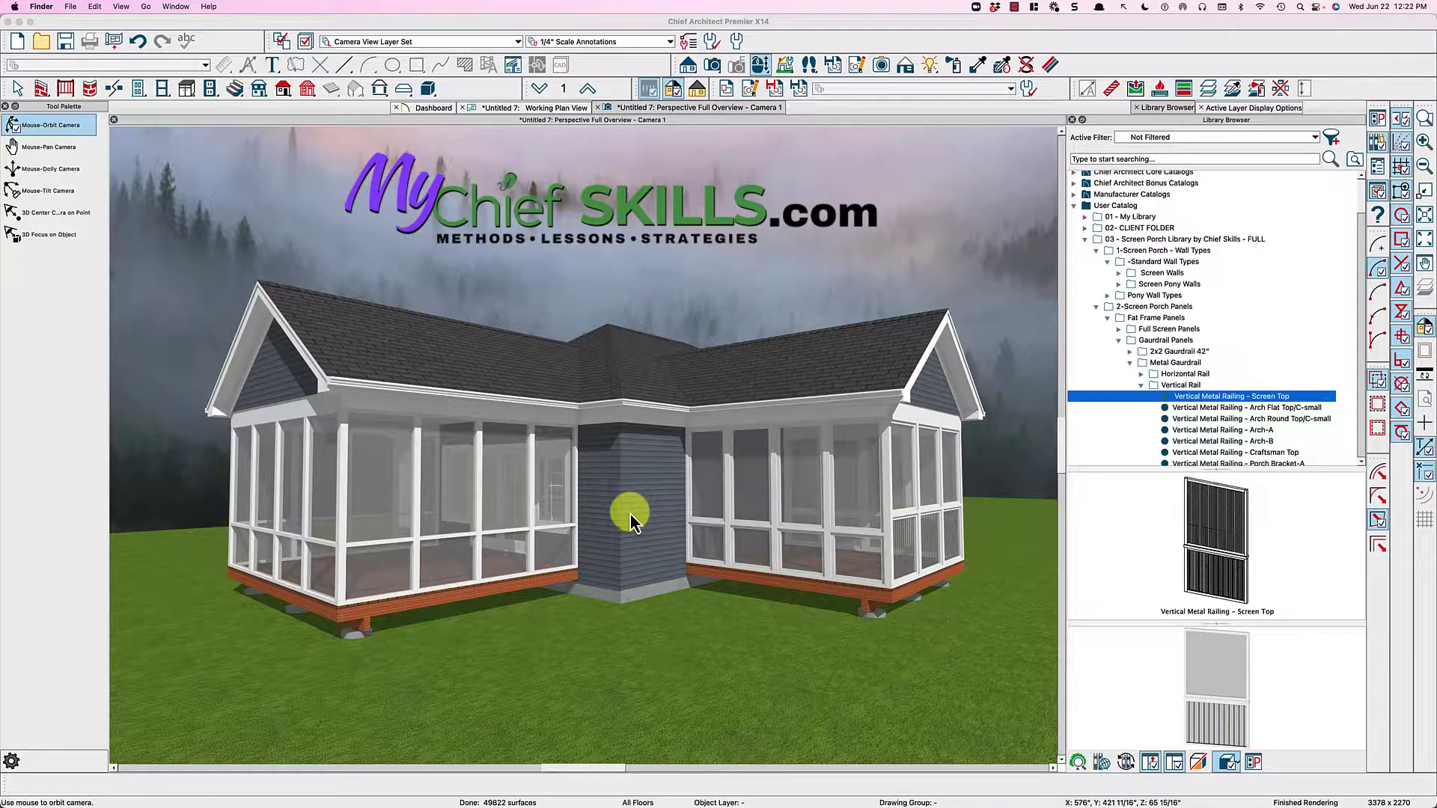
pyautogui.moveTo(563, 513); pyautogui.dragTo(476, 519)
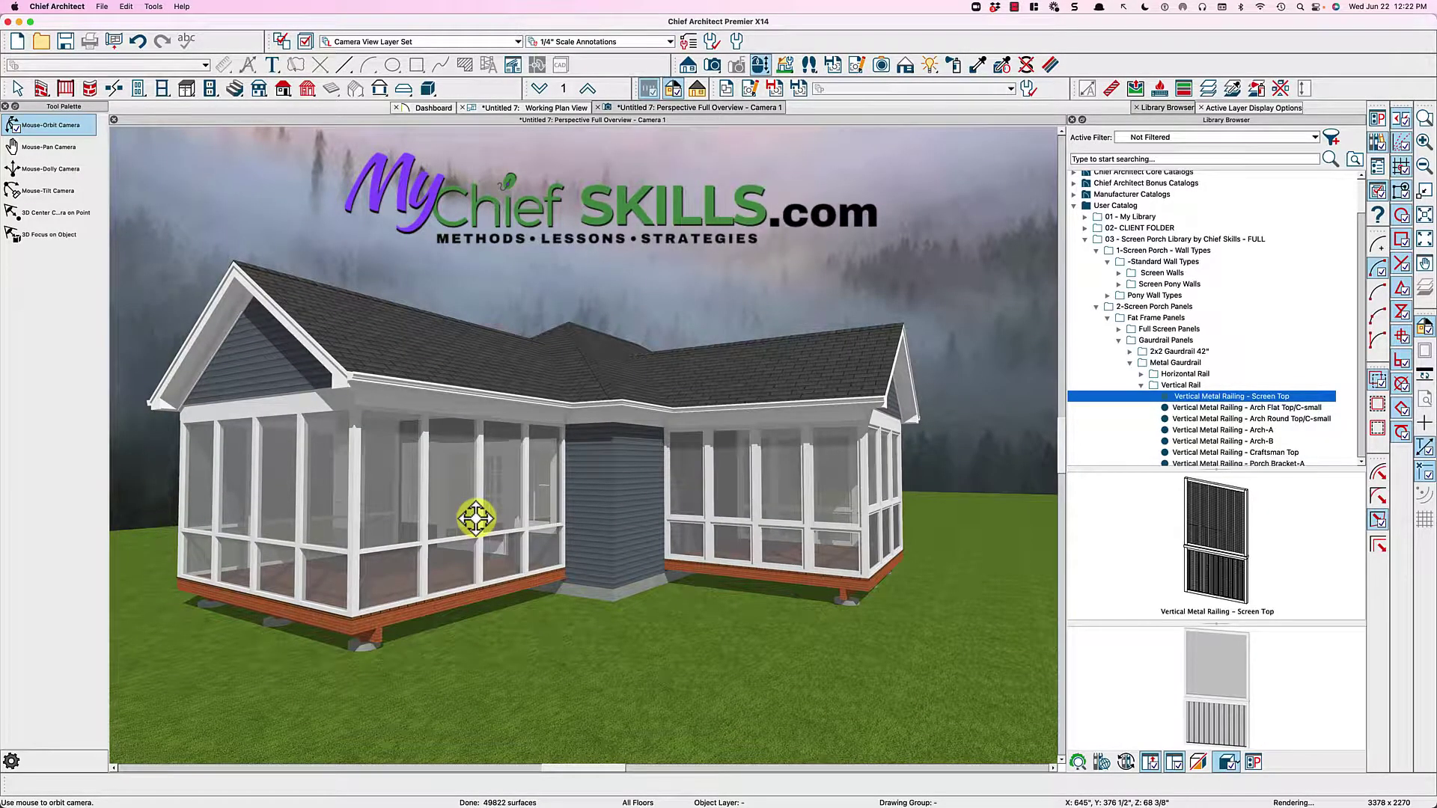
pyautogui.moveTo(477, 518); pyautogui.dragTo(659, 512)
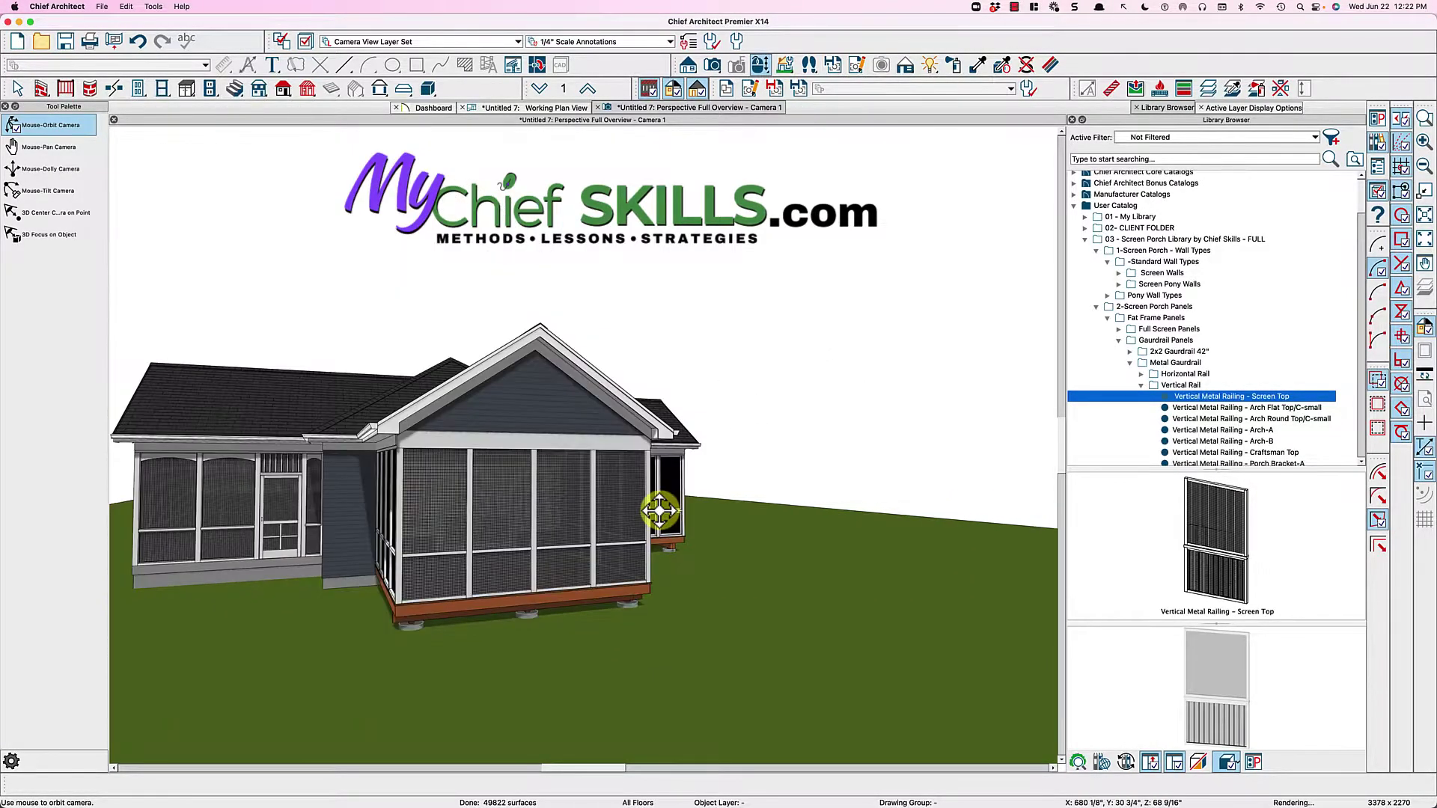
pyautogui.moveTo(449, 525)
pyautogui.mouseDown()
pyautogui.moveTo(471, 523)
pyautogui.moveTo(455, 529)
pyautogui.mouseUp()
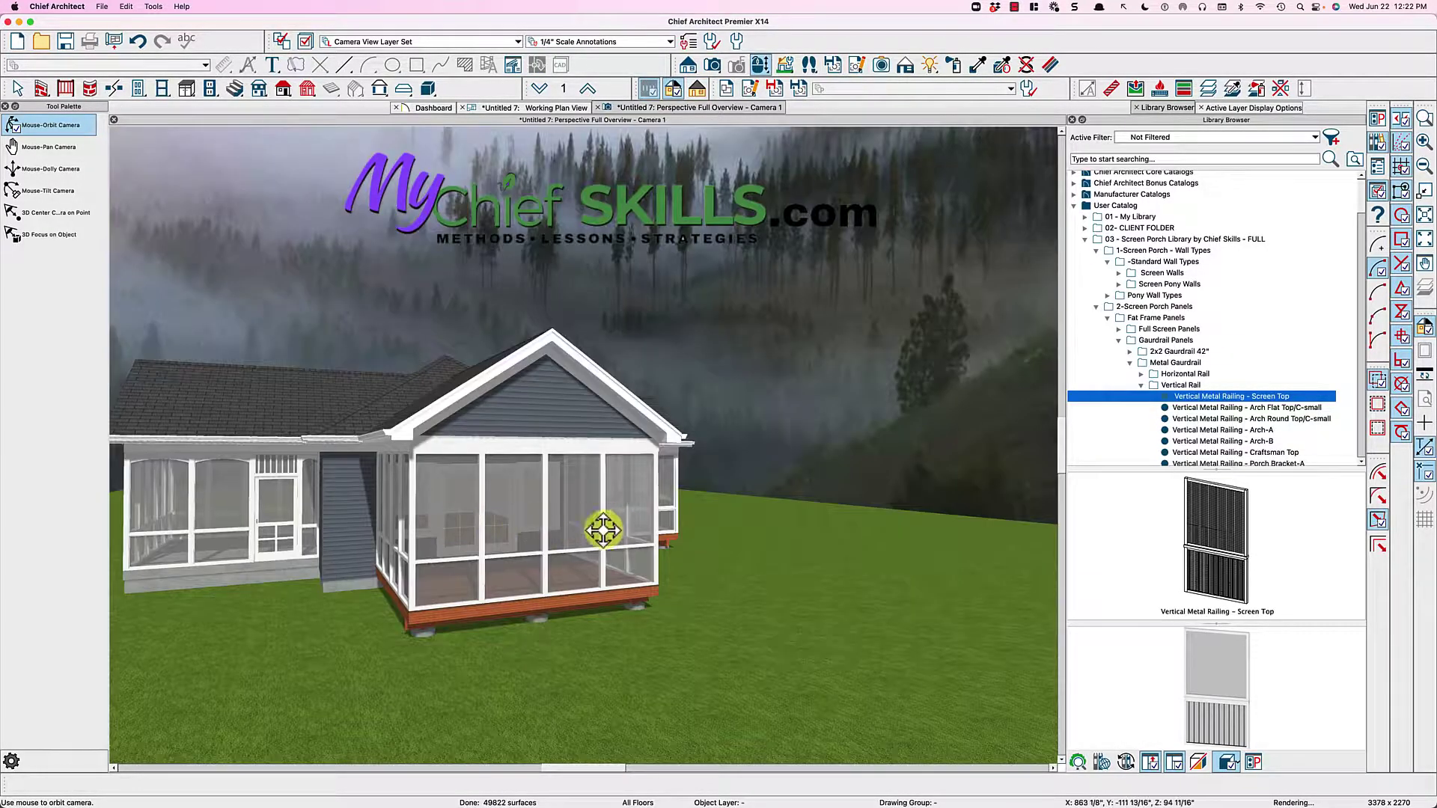
pyautogui.moveTo(603, 530); pyautogui.dragTo(473, 528)
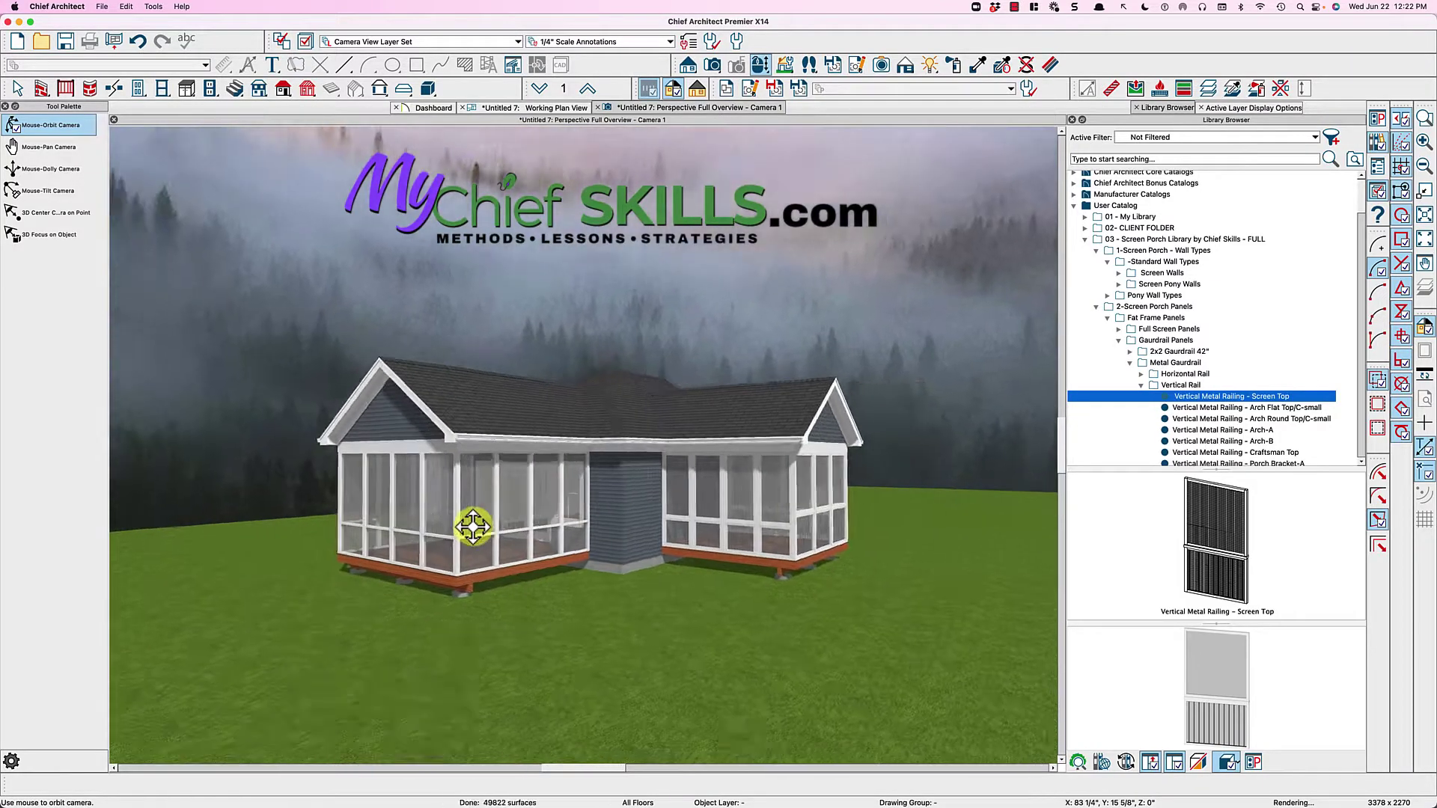
pyautogui.scroll(3, 740, 513)
pyautogui.moveTo(740, 513); pyautogui.dragTo(674, 516)
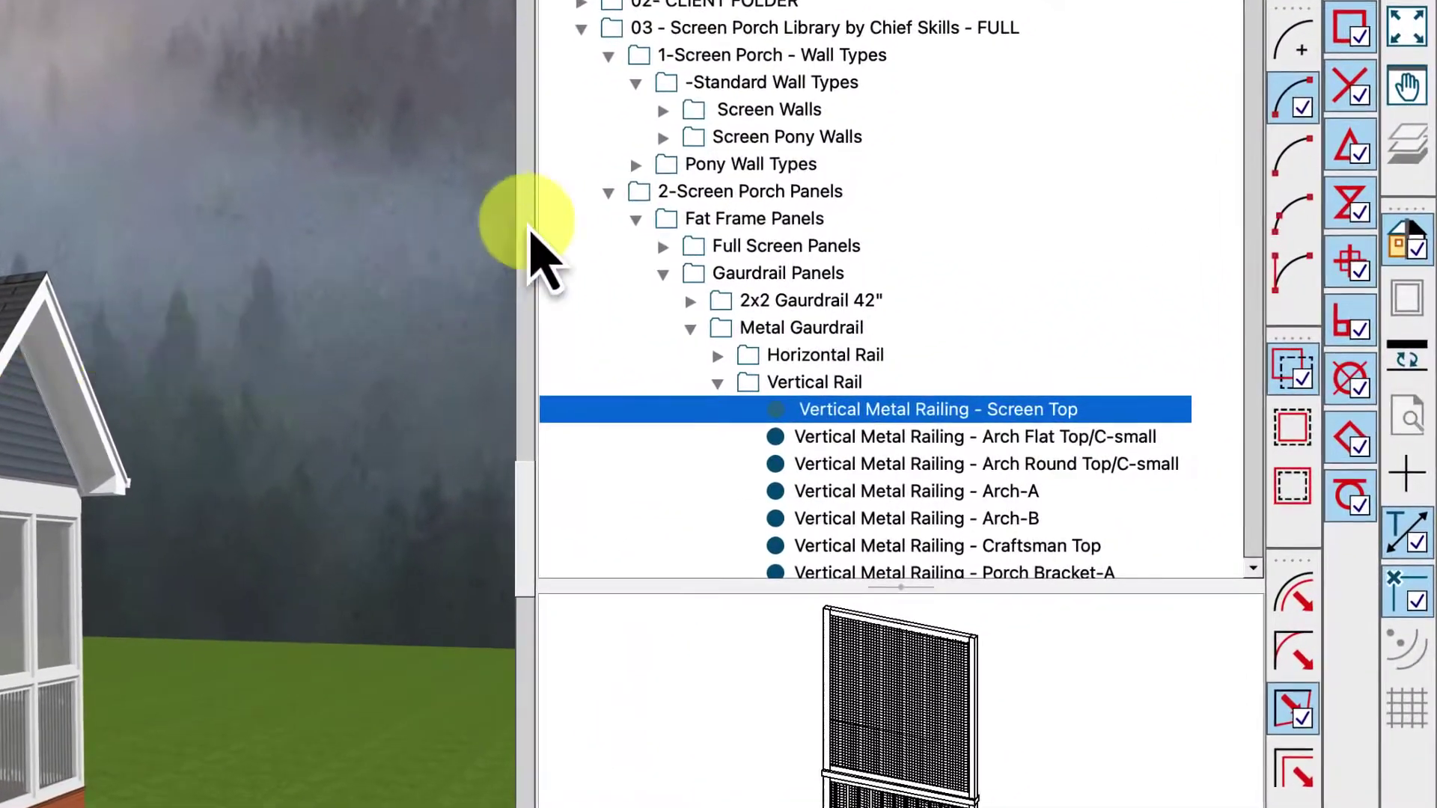
# - Pick Full Screen - Arch-A from 2-Screen Porch Panels > Full Screen Panels in the Library Browser
pyautogui.click(620, 195)
pyautogui.click(608, 56)
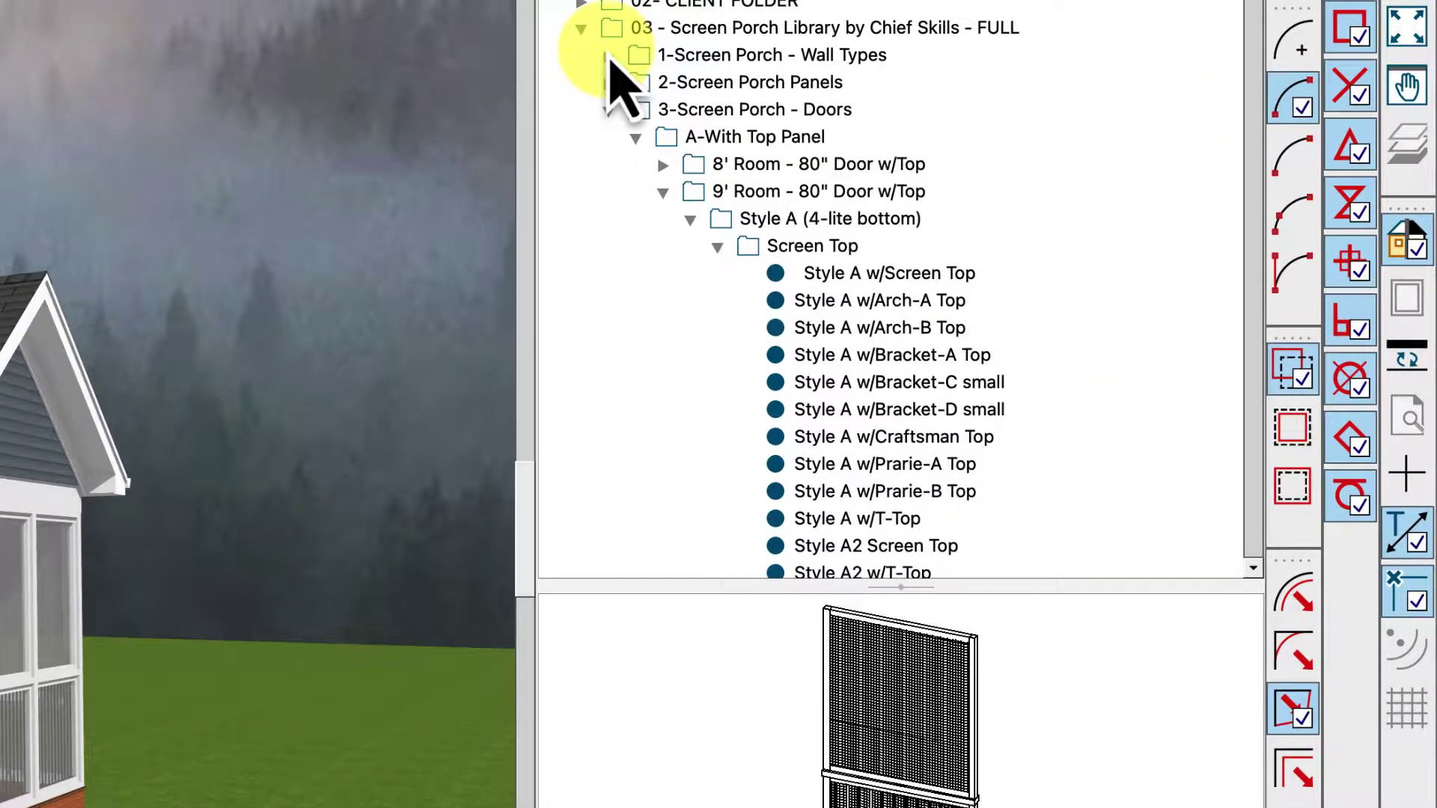
pyautogui.click(608, 110)
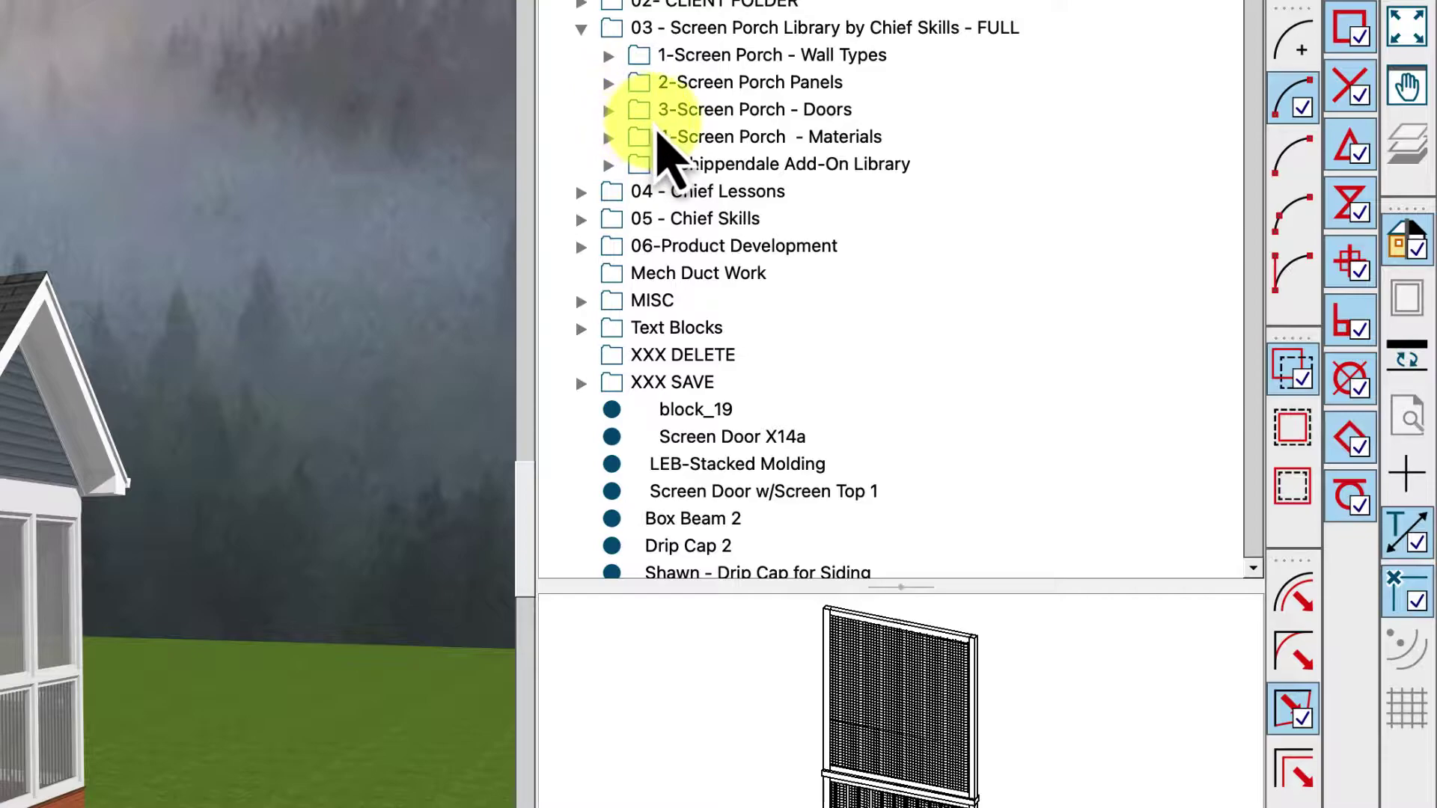
pyautogui.click(609, 82)
pyautogui.click(663, 137)
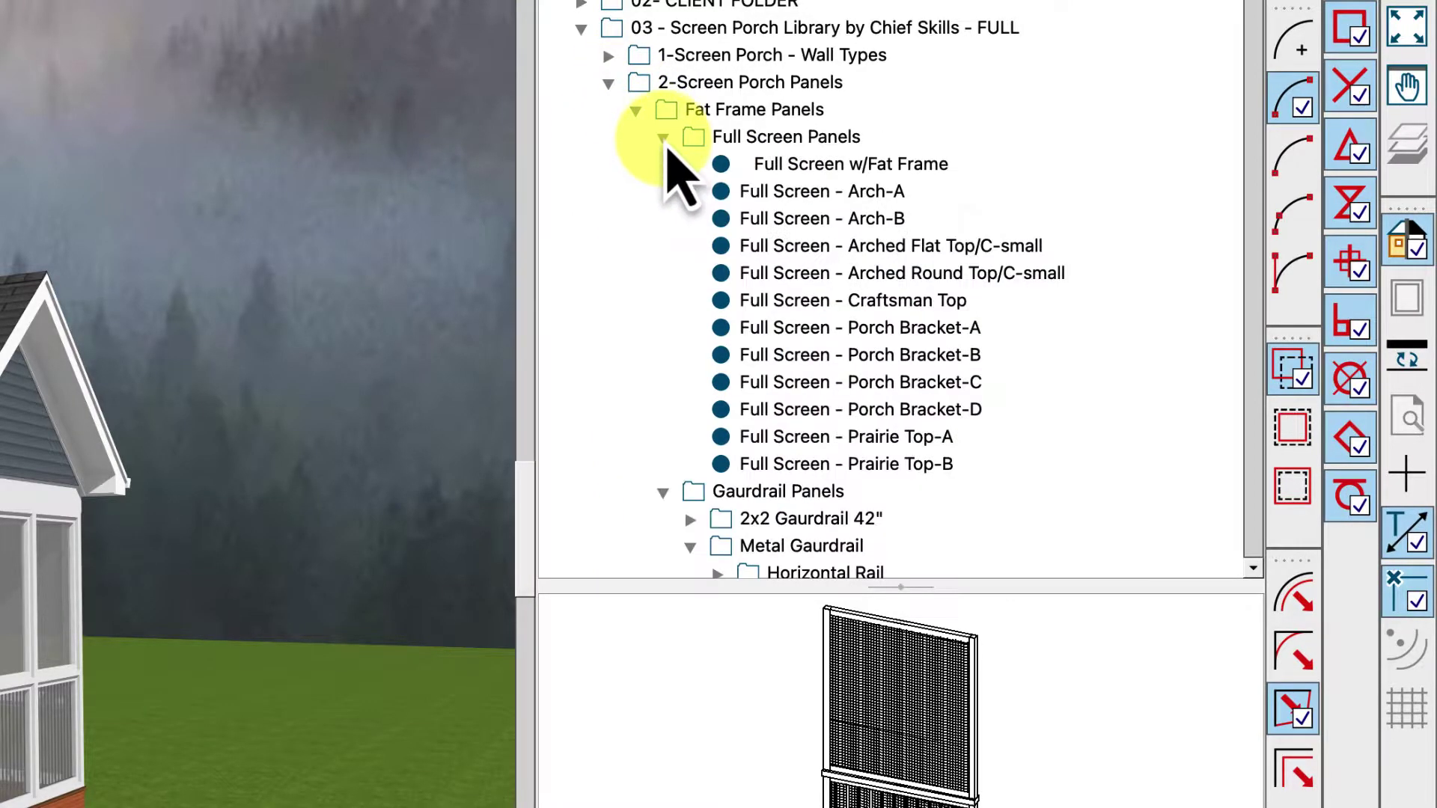
pyautogui.click(664, 138)
pyautogui.click(663, 164)
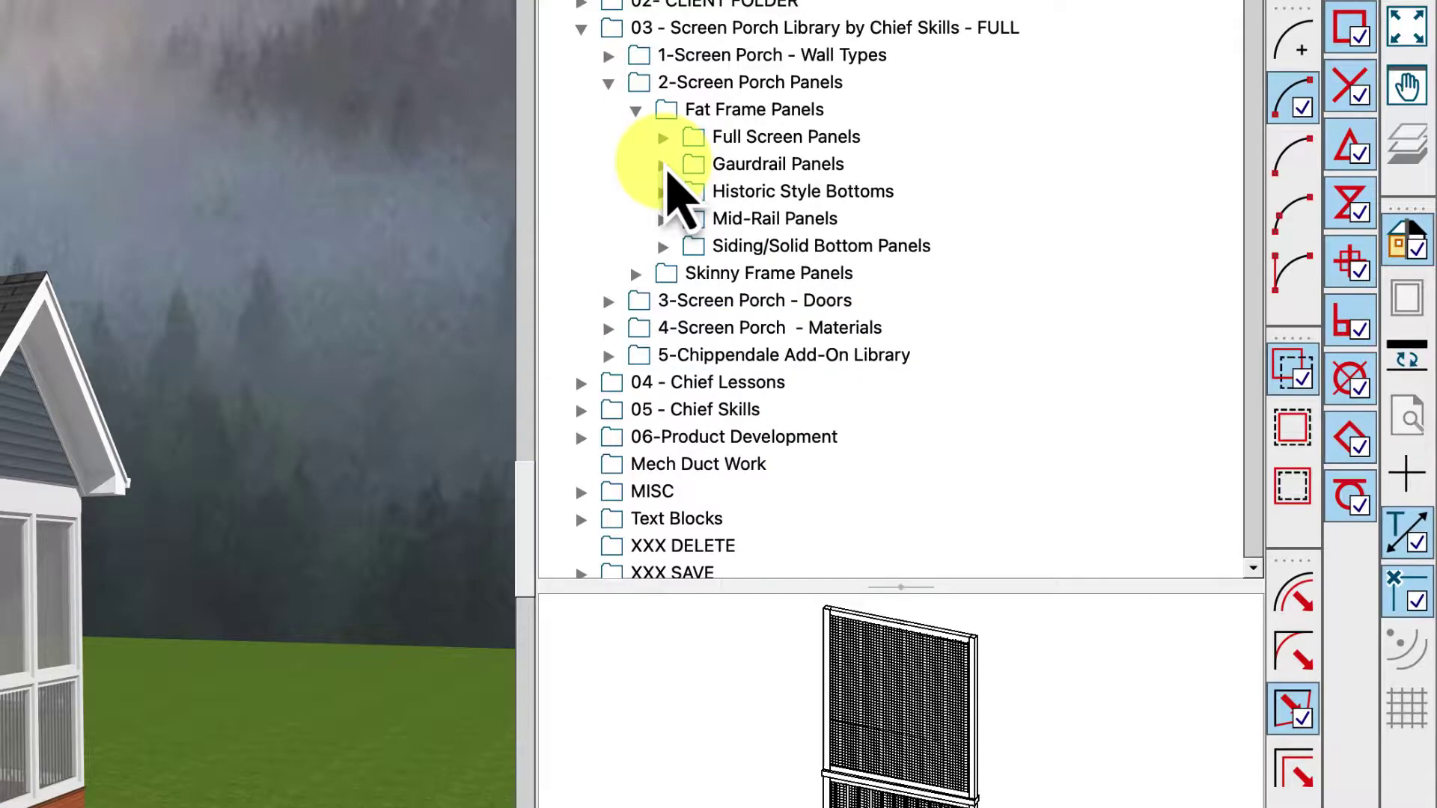
pyautogui.click(663, 137)
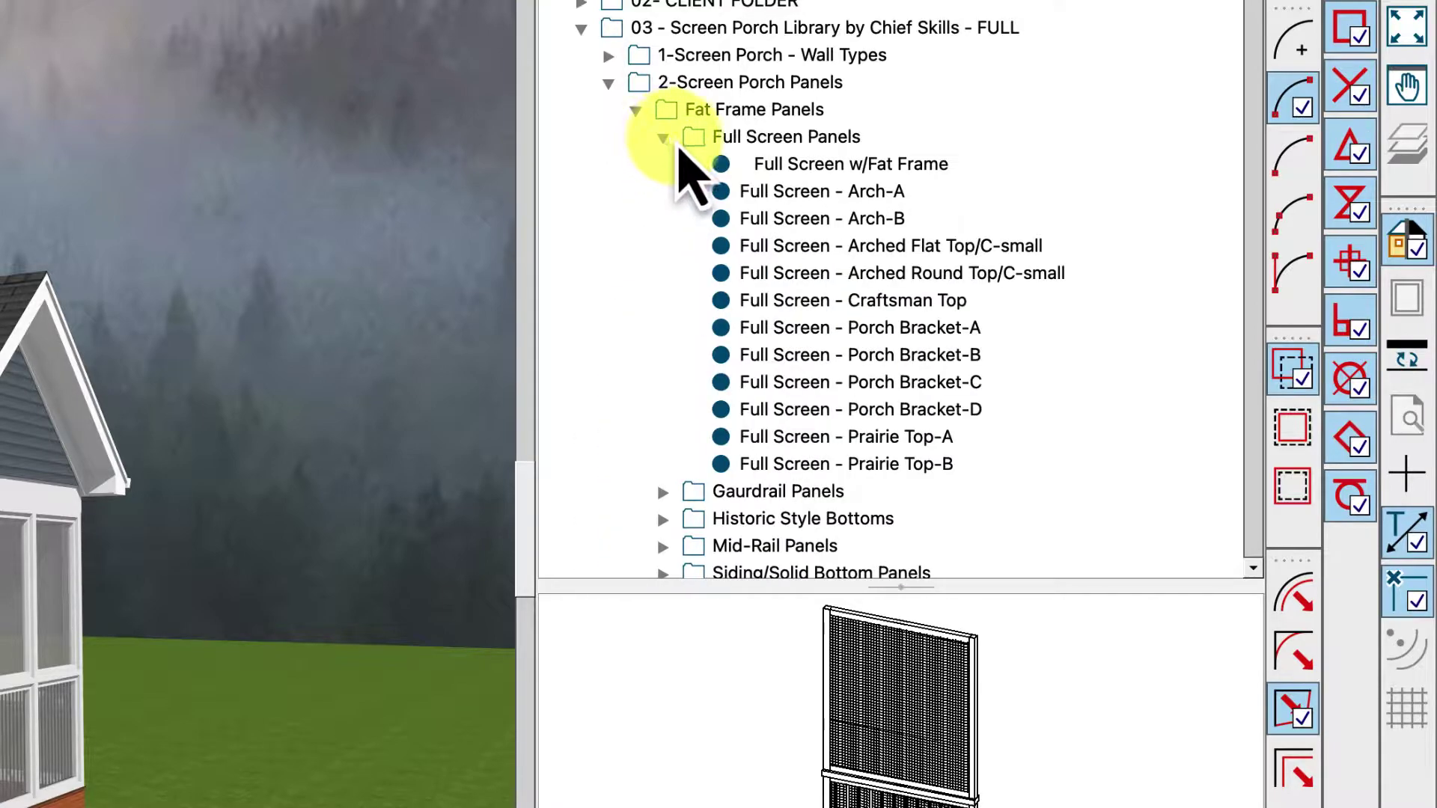
pyautogui.click(816, 199)
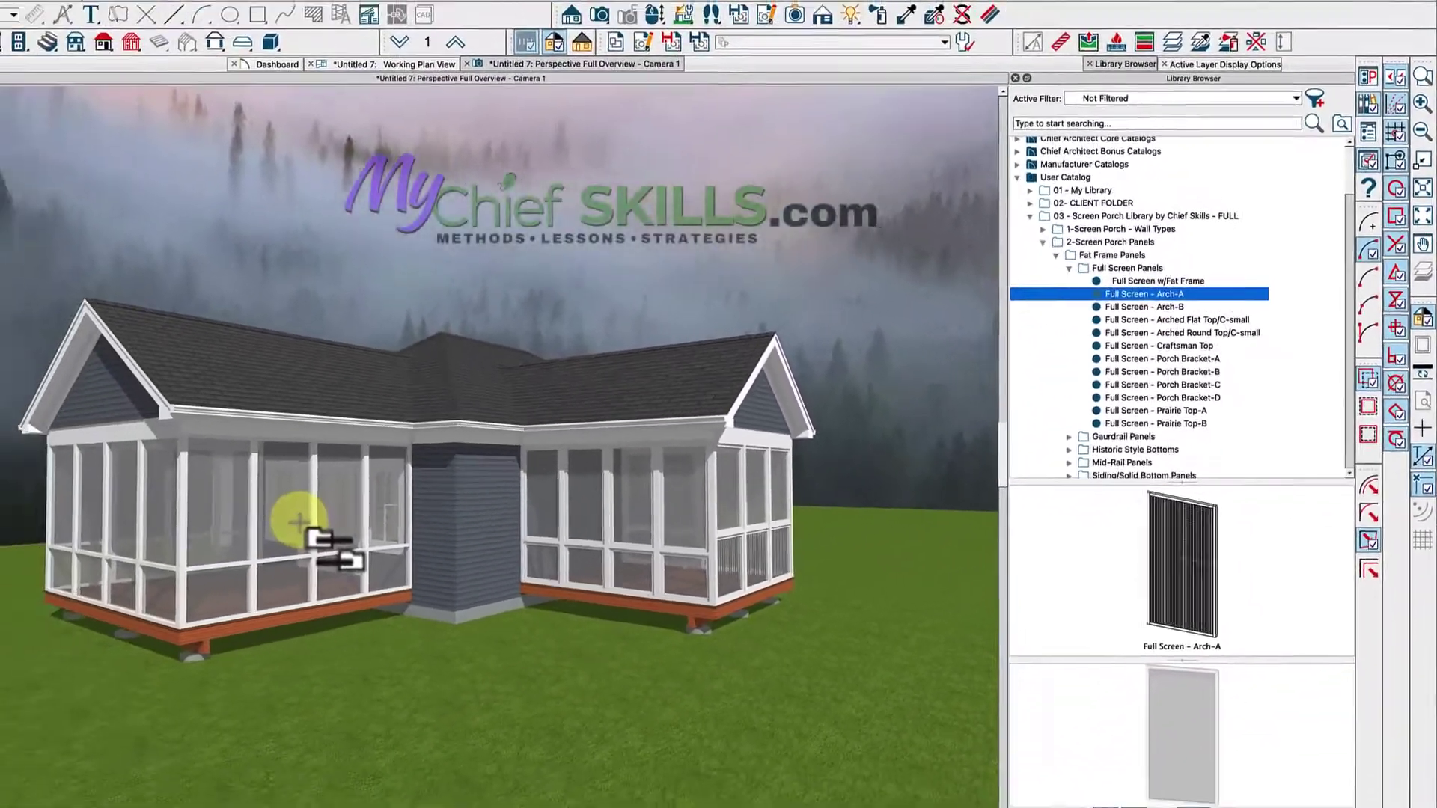
# - Swap left porch panels to Arch-A, then give the front panels Full Screen - Craftsman Top
pyautogui.click(309, 565)
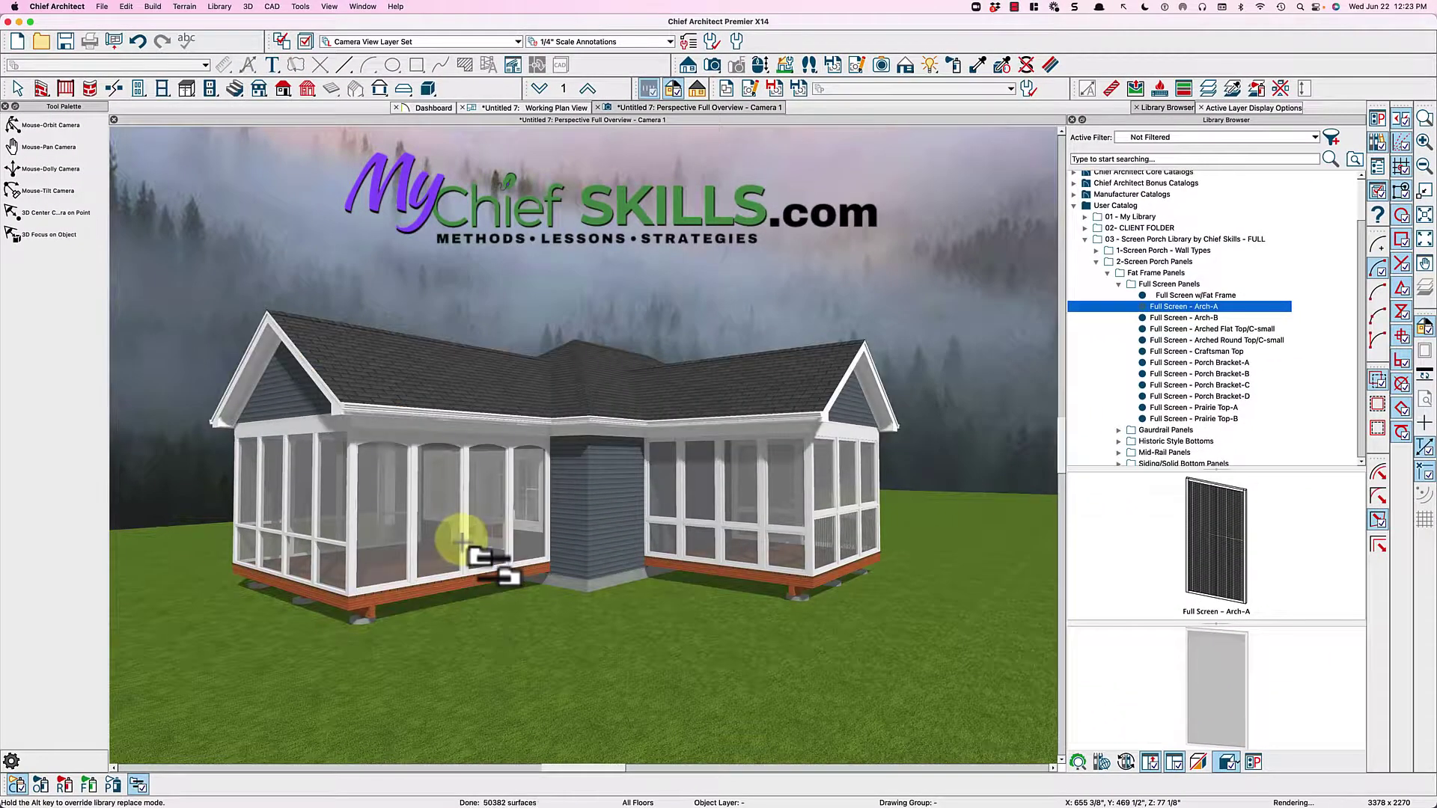
pyautogui.click(311, 520)
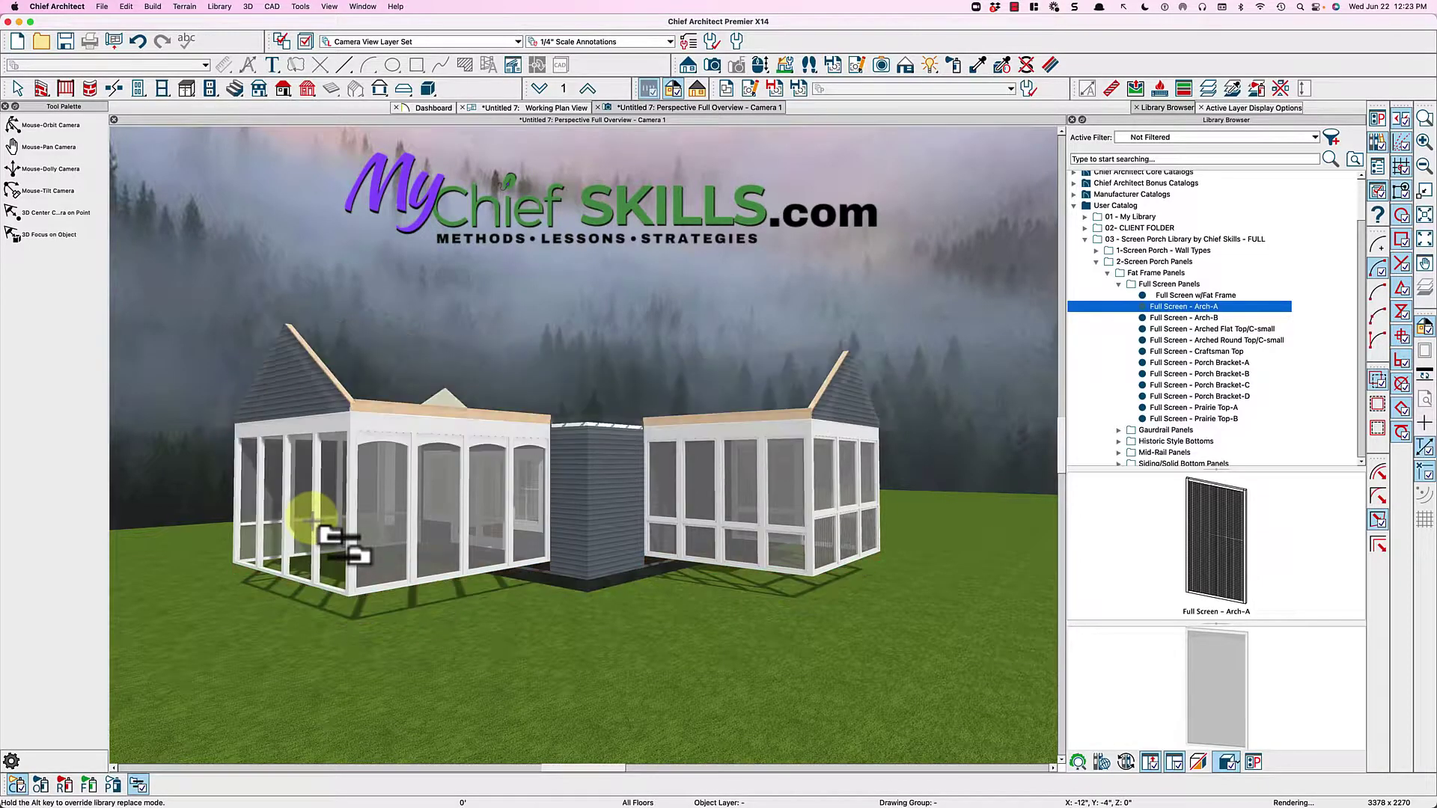
pyautogui.click(1211, 354)
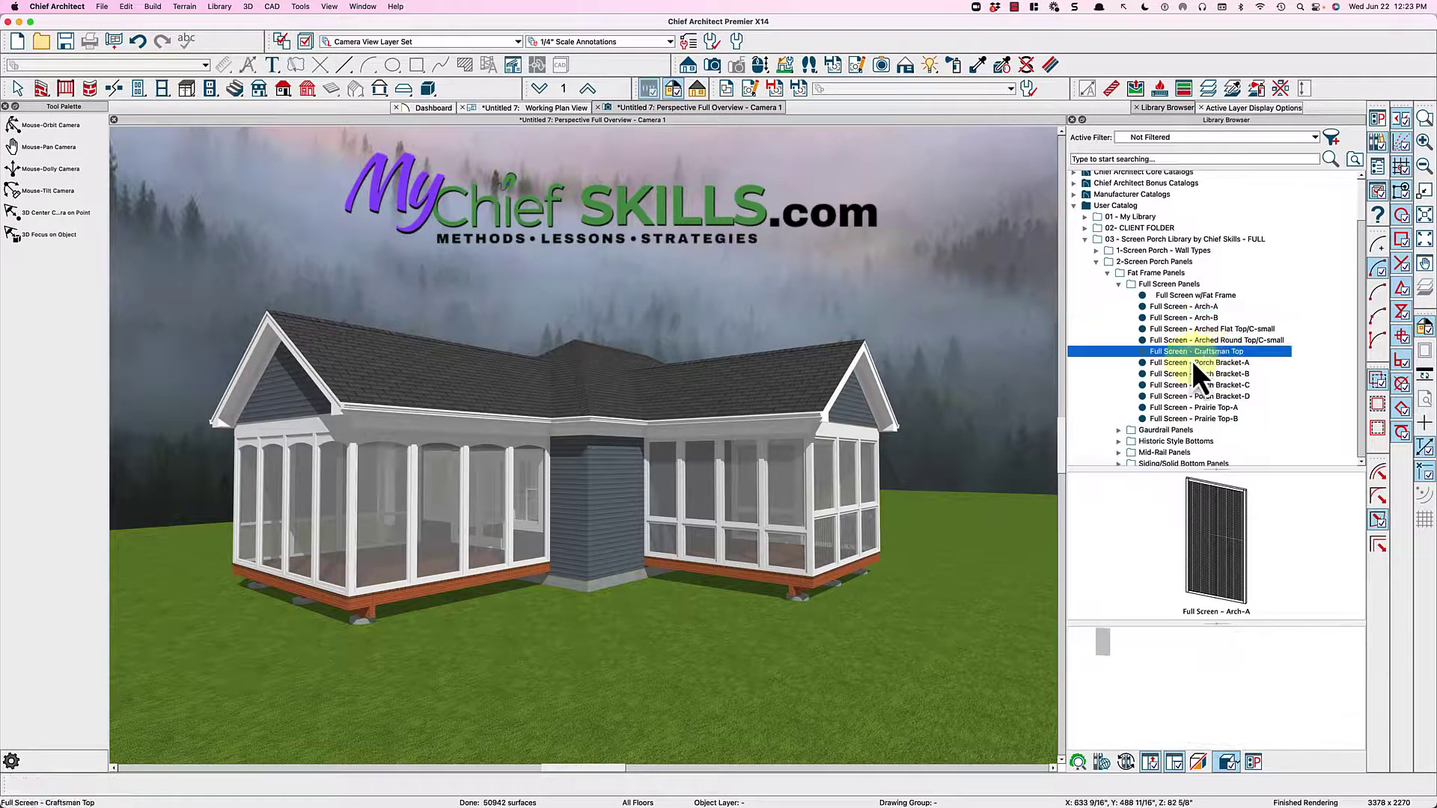
pyautogui.click(375, 529)
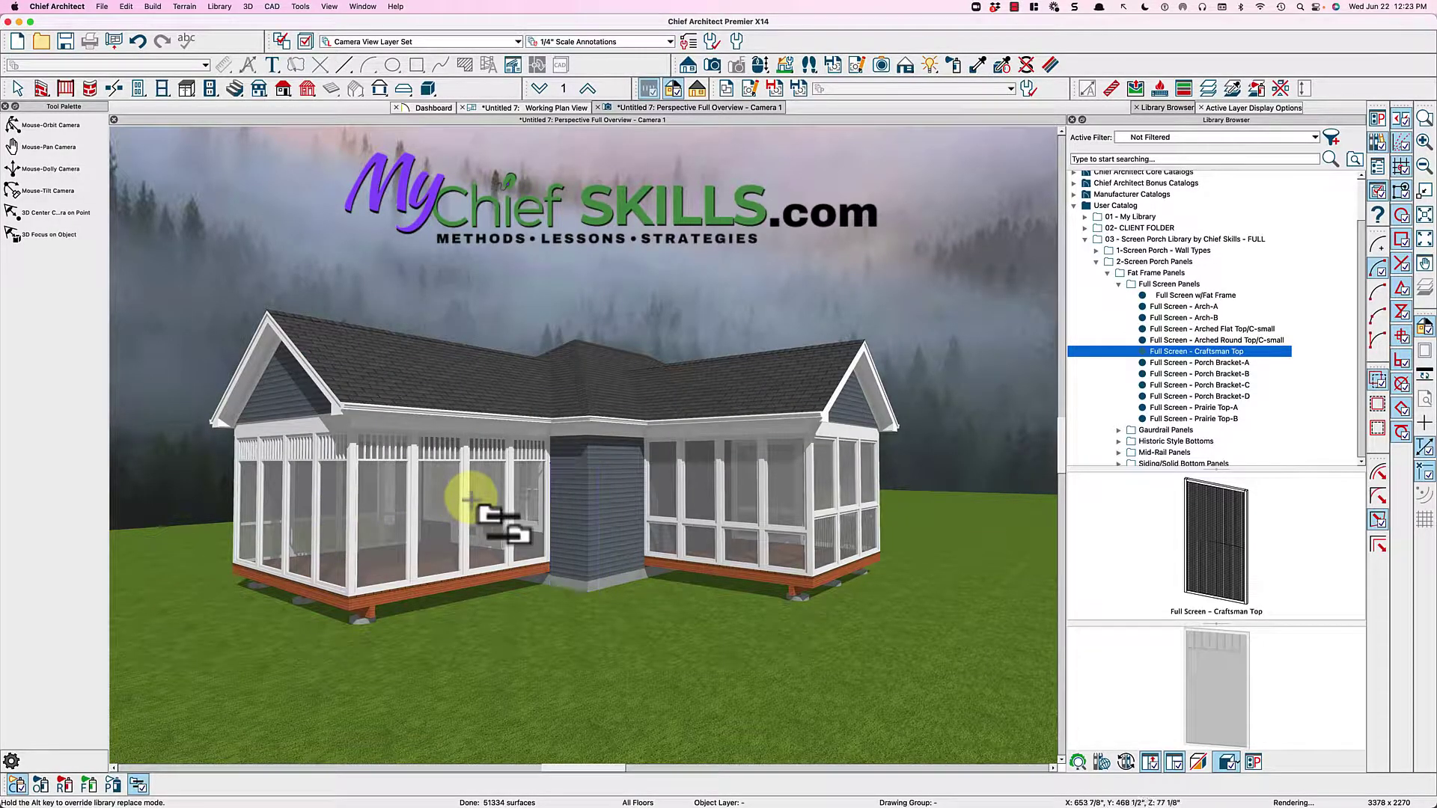
pyautogui.press('Escape')
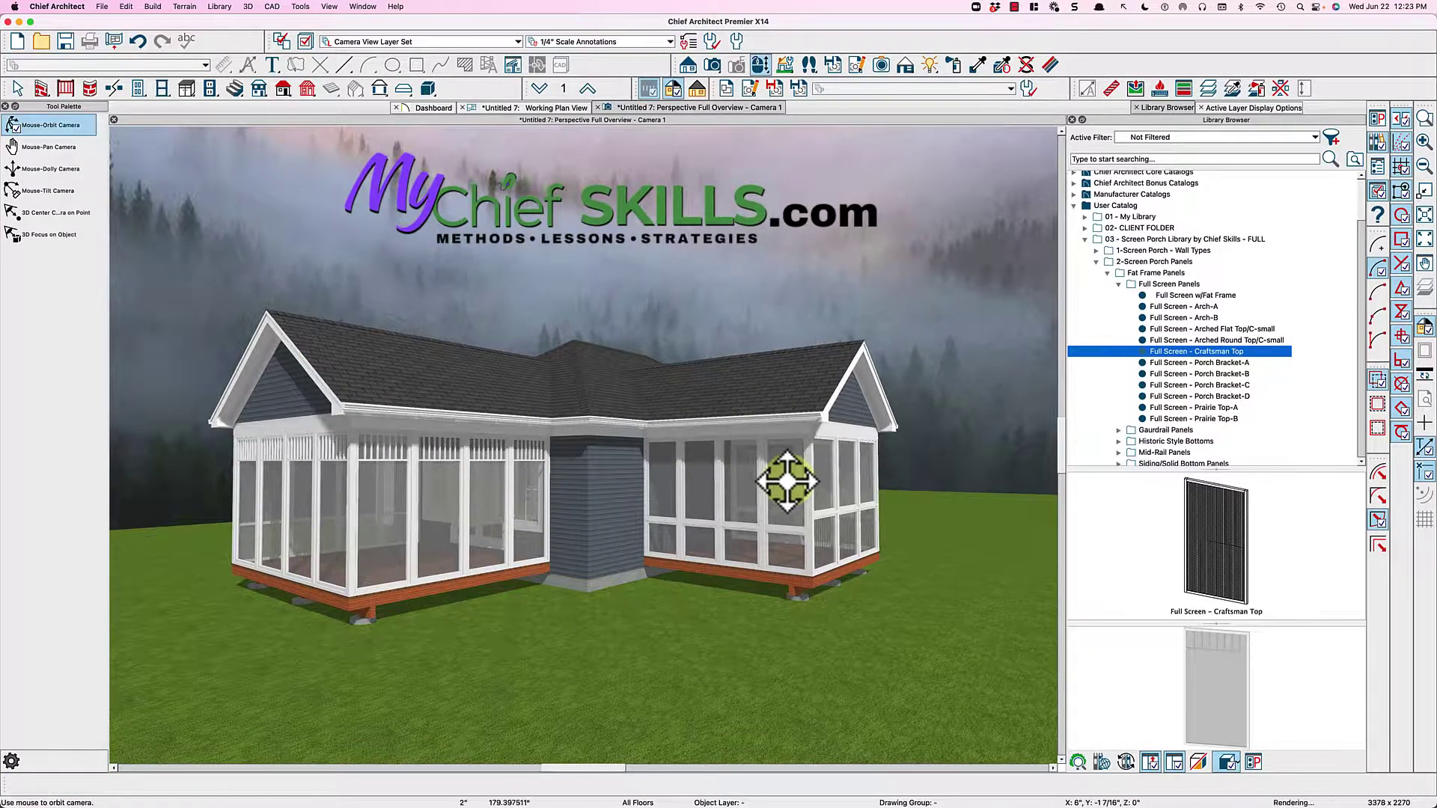
pyautogui.moveTo(787, 481)
pyautogui.mouseDown()
pyautogui.moveTo(774, 478)
pyautogui.moveTo(788, 481)
pyautogui.mouseUp()
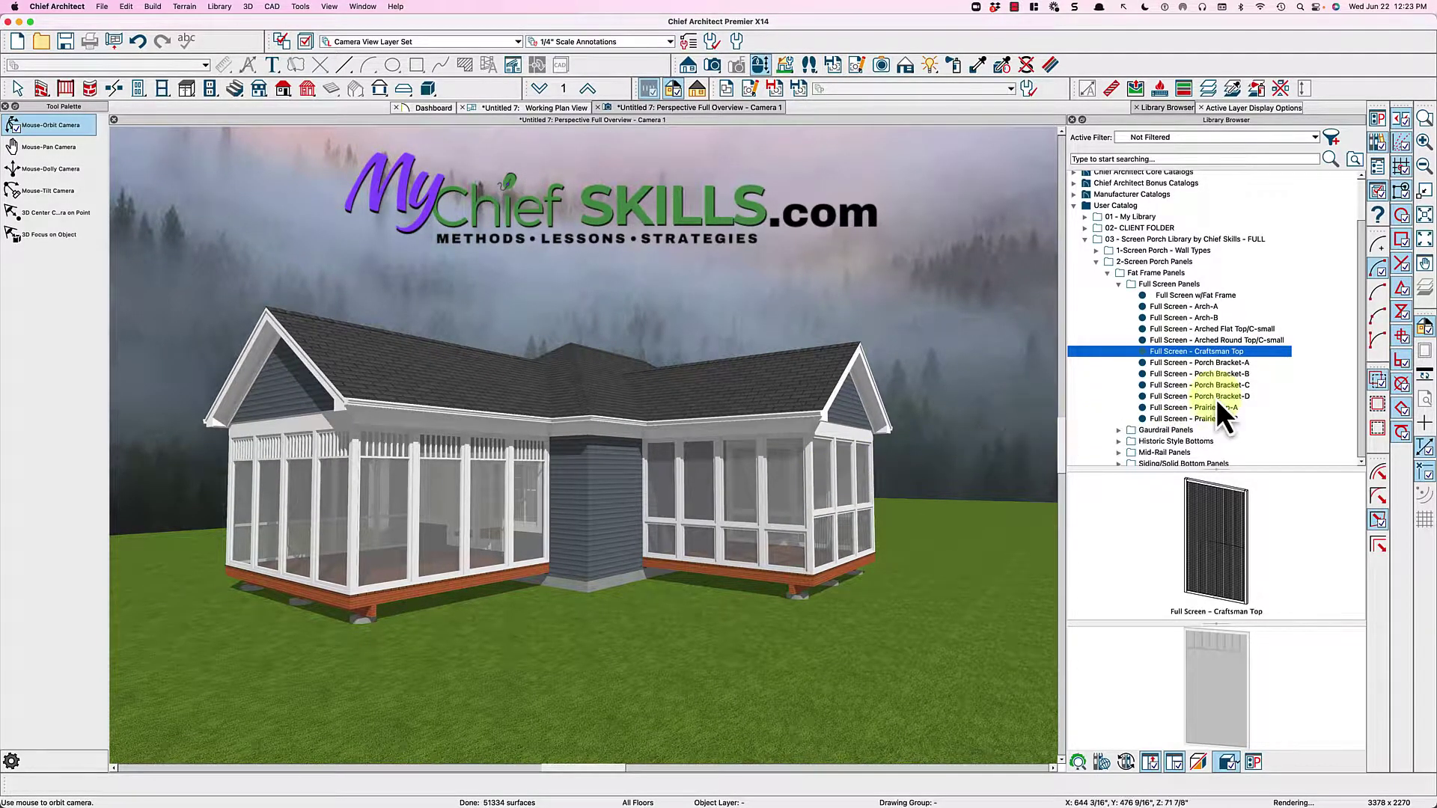
# - Apply Mid Rail - Full Screen panels to the front-left, left side and right front walls
pyautogui.click(1119, 452)
pyautogui.scroll(-5, 1194, 424)
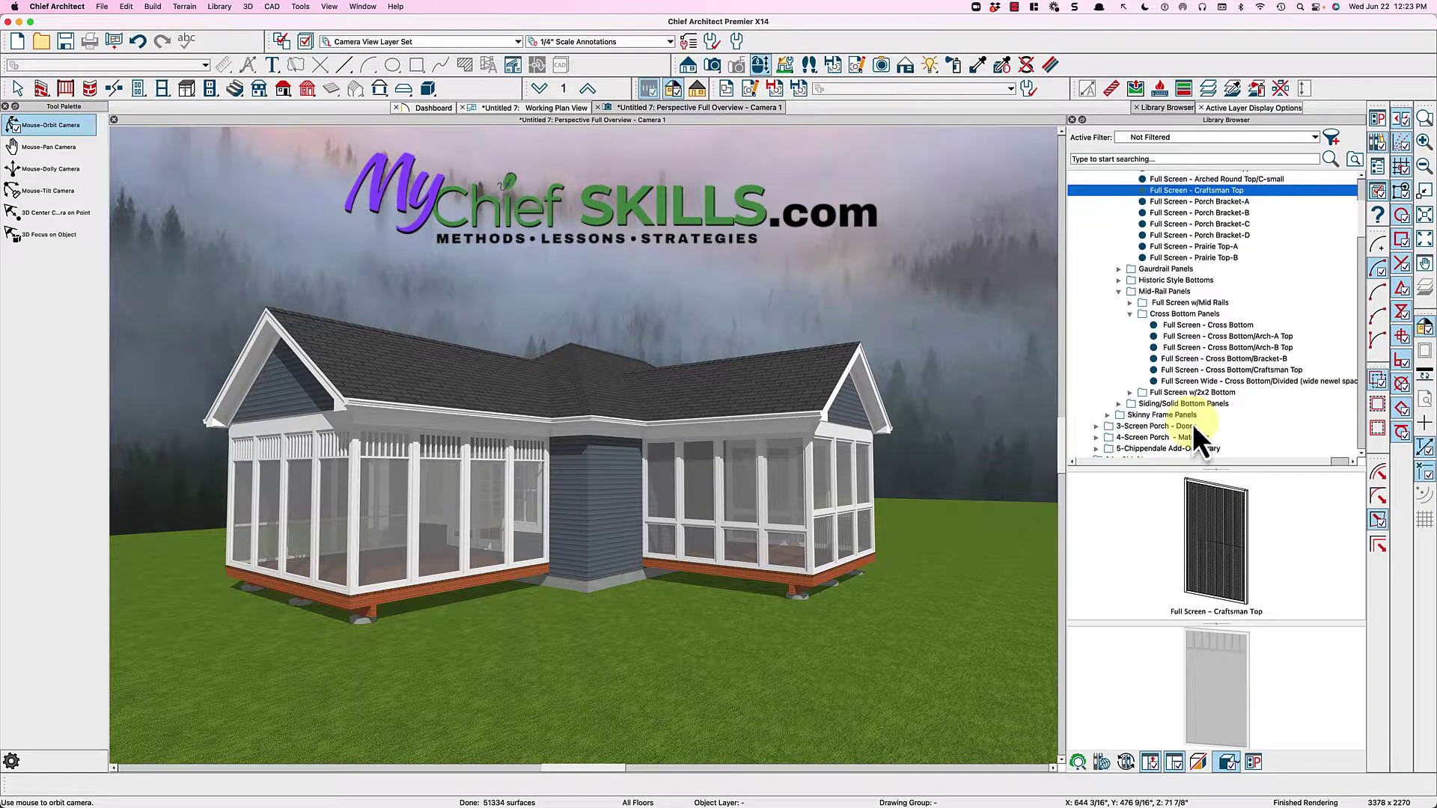
pyautogui.click(1131, 313)
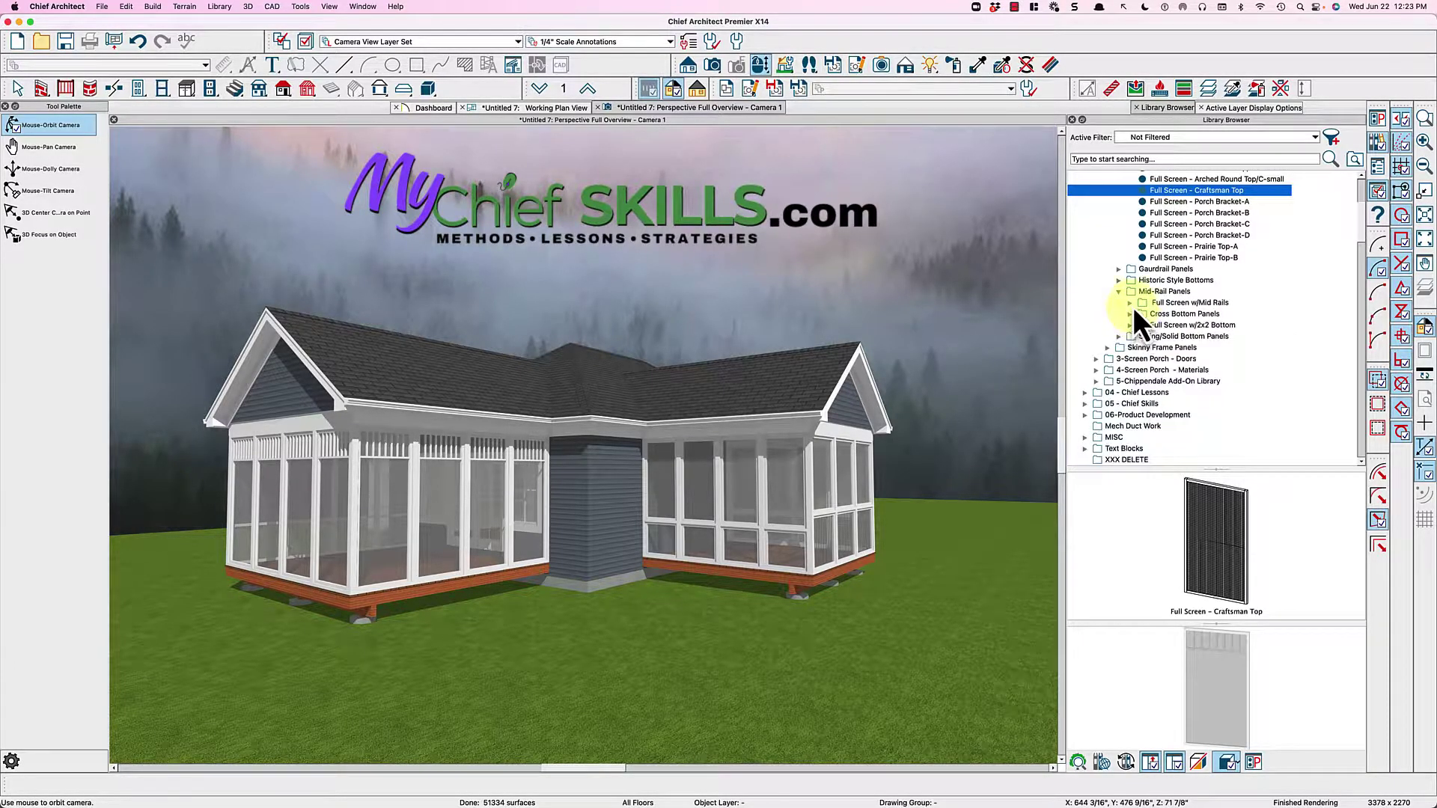
pyautogui.click(1130, 303)
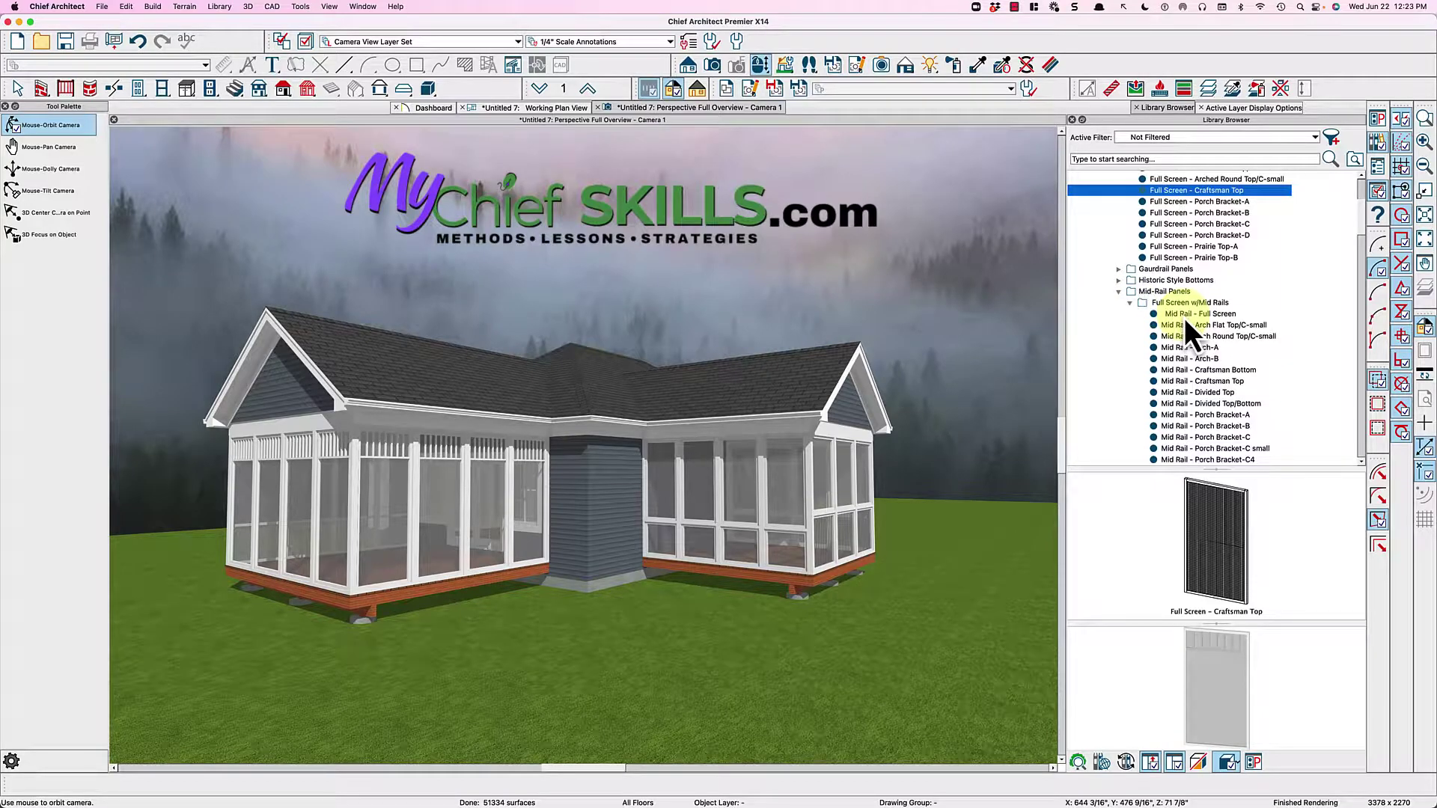
pyautogui.click(1184, 315)
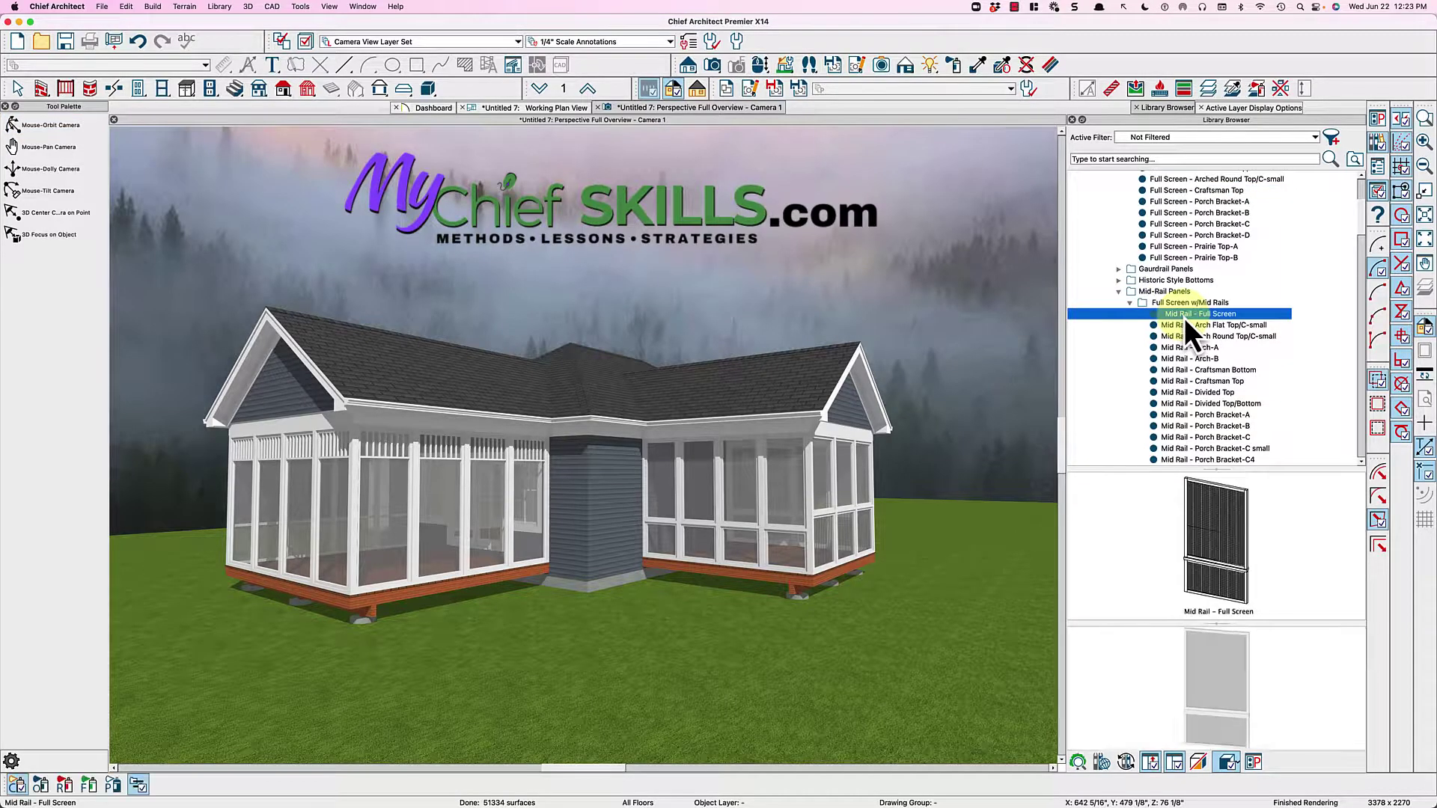
pyautogui.click(468, 512)
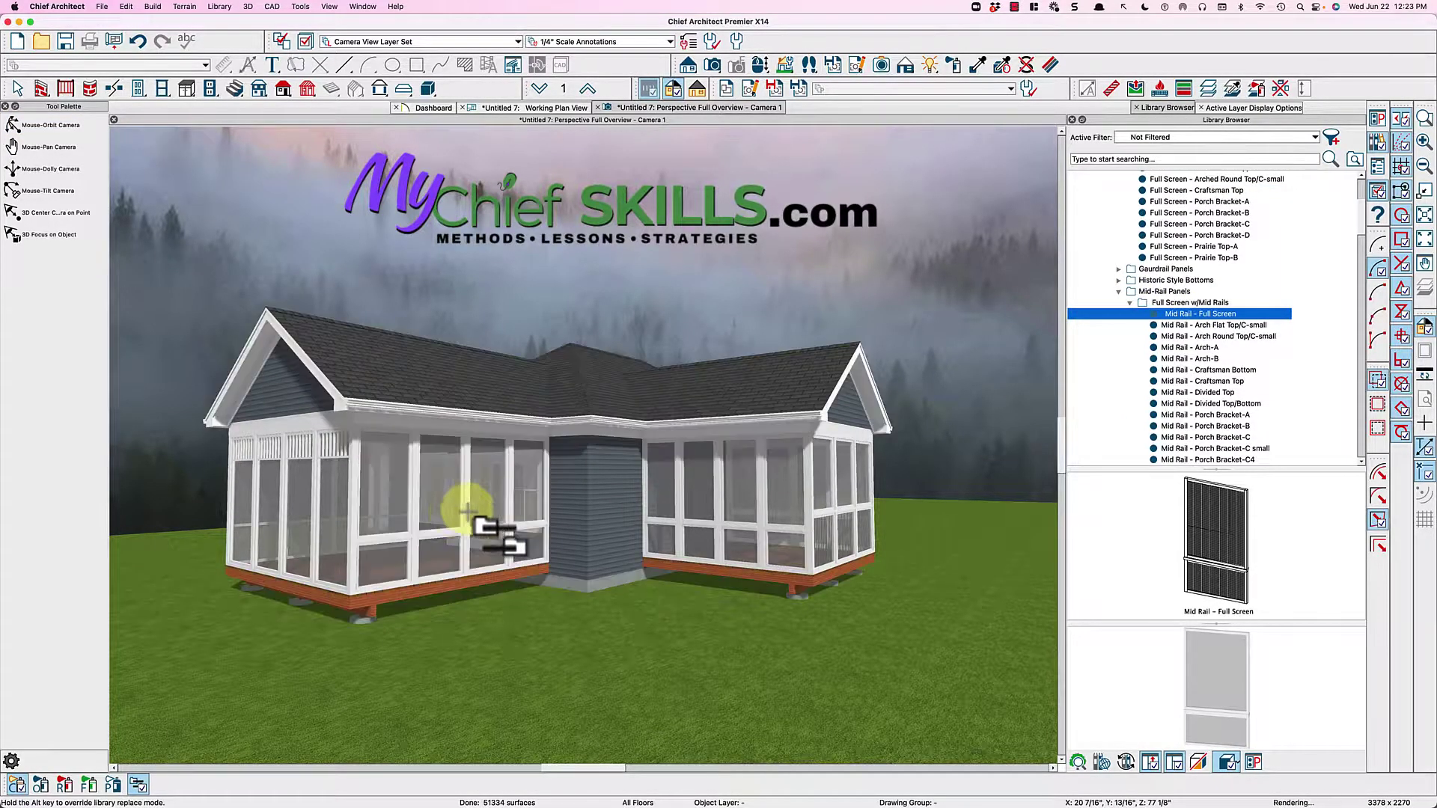
pyautogui.click(327, 520)
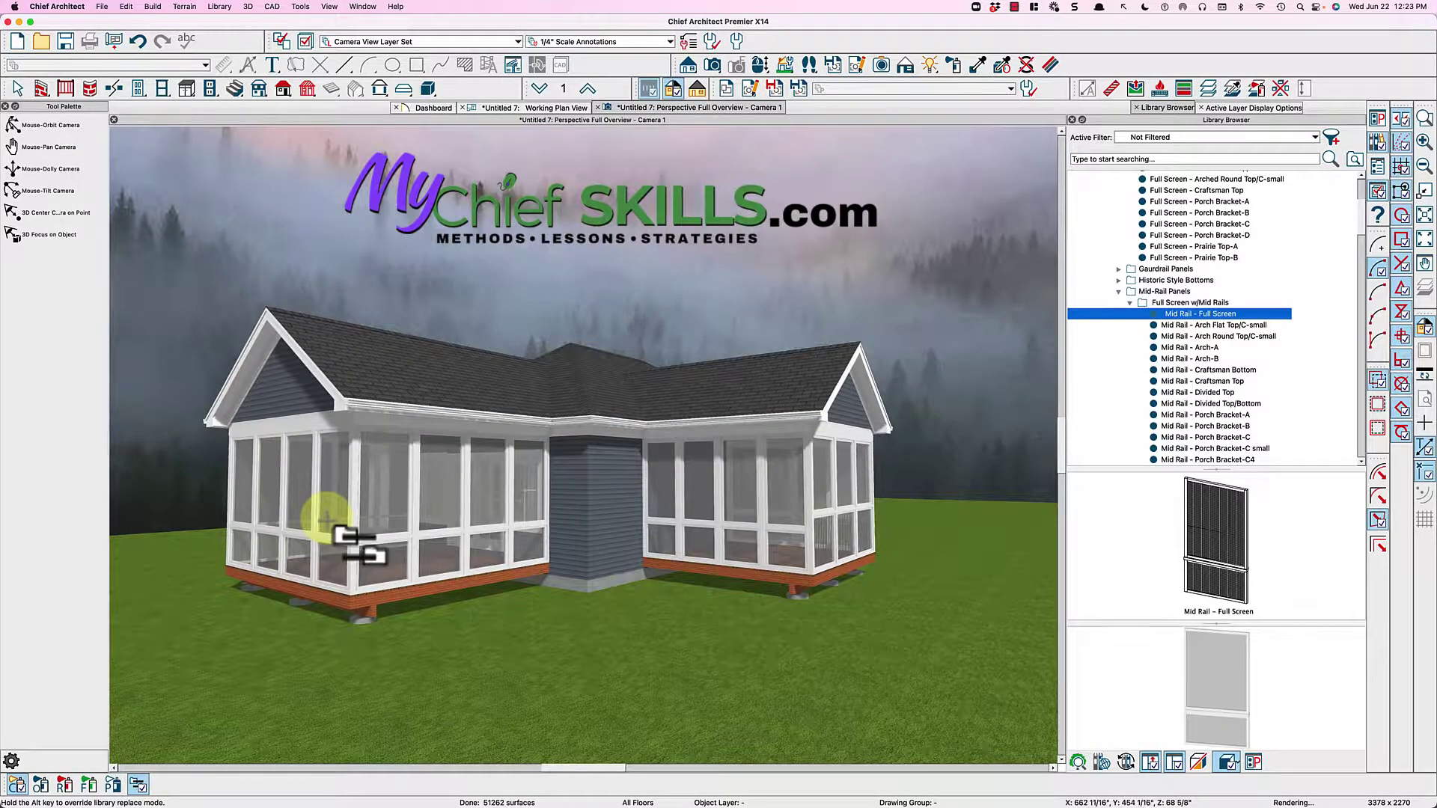
pyautogui.click(735, 506)
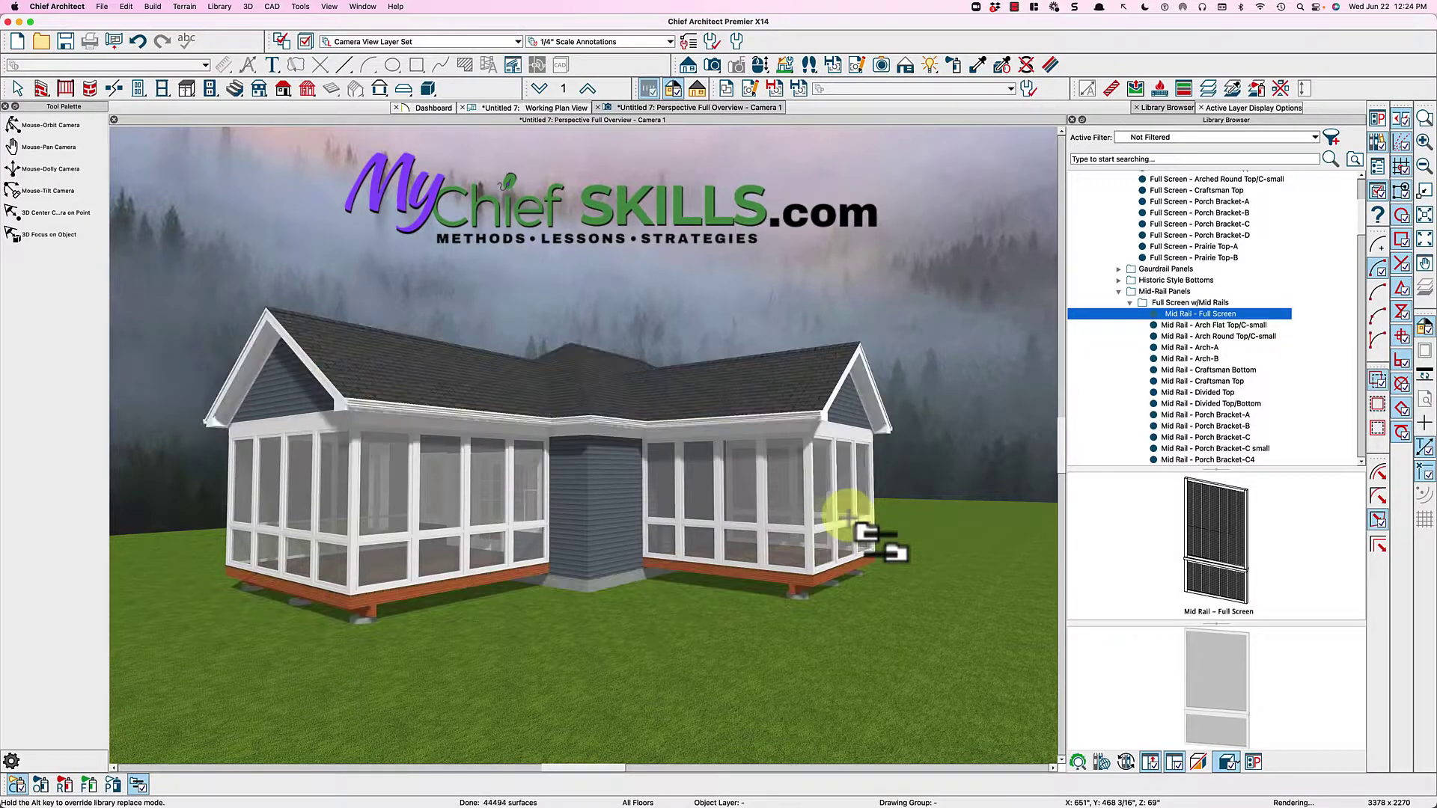
# - Apply Mid Rail - Arch-A panels to the porch screen wall and view the porch front
pyautogui.click(1219, 329)
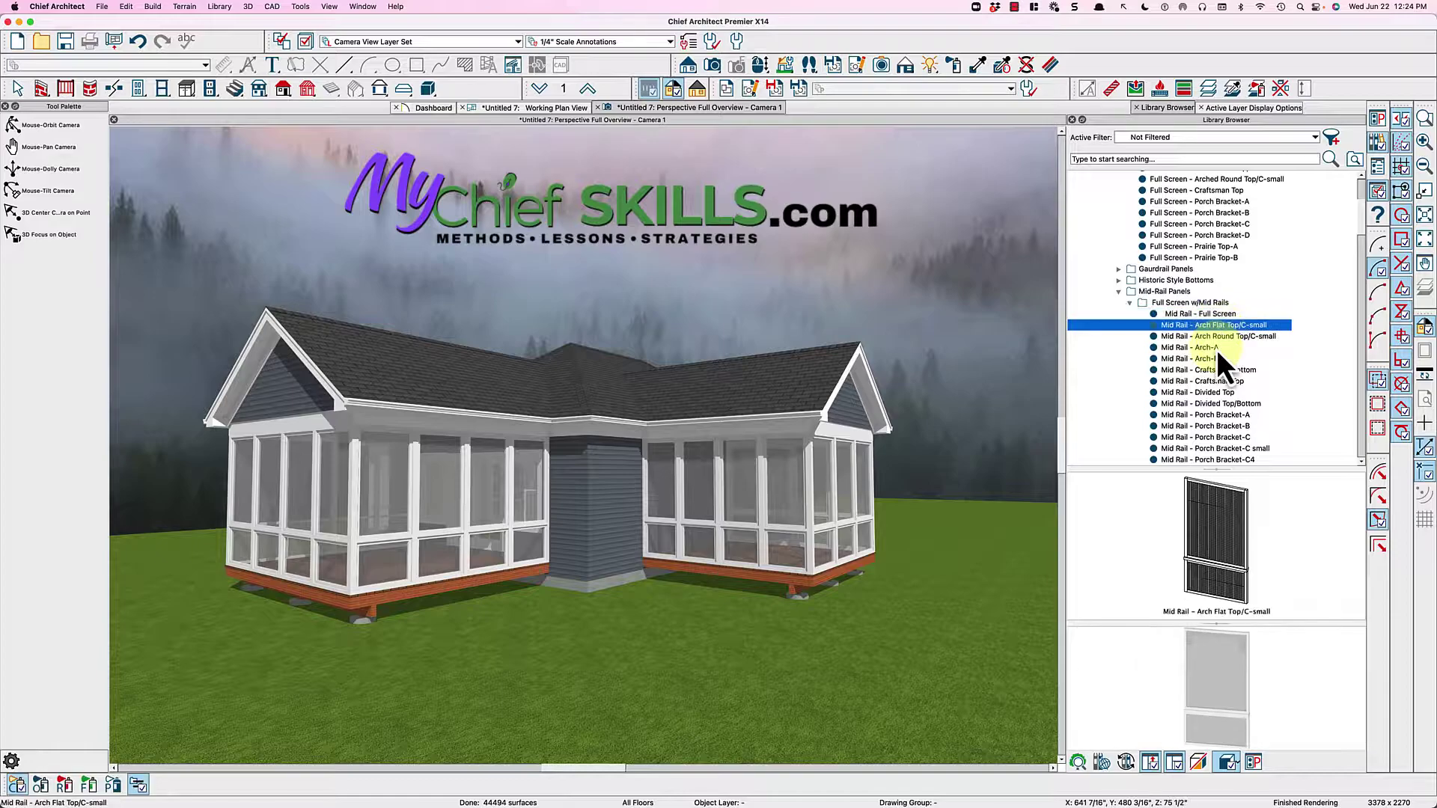
pyautogui.click(1216, 349)
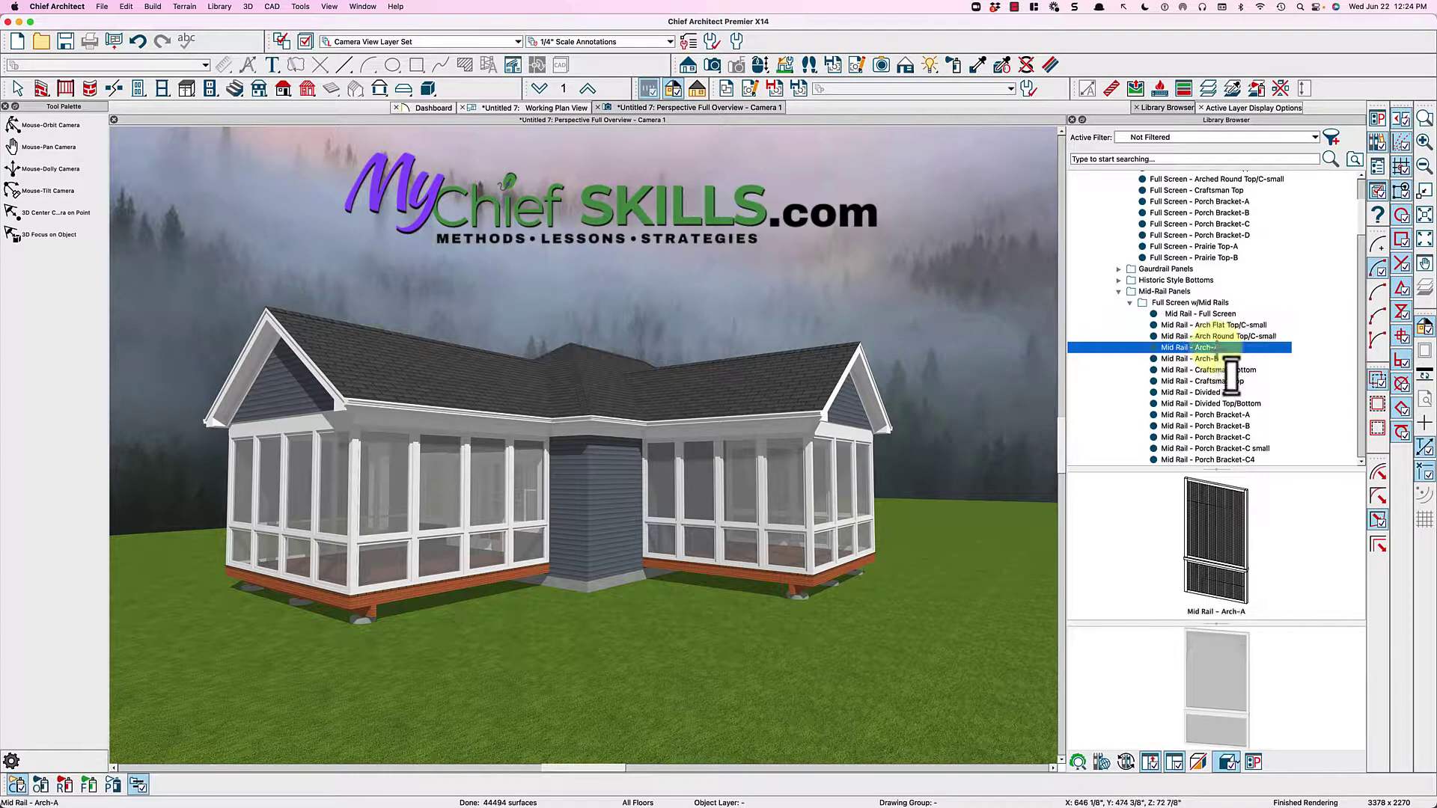
pyautogui.click(458, 572)
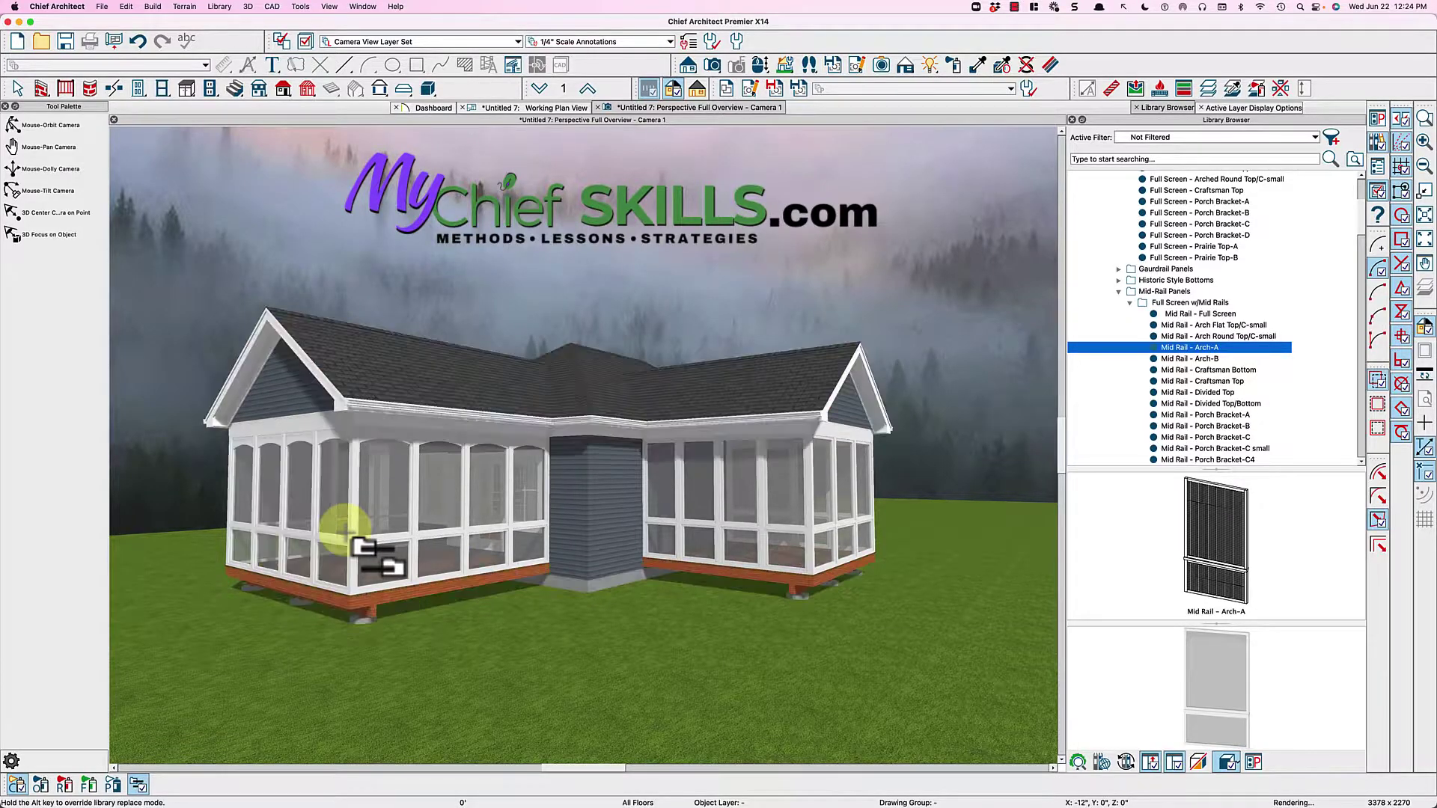
pyautogui.press('Escape')
pyautogui.moveTo(359, 533); pyautogui.dragTo(425, 518)
pyautogui.scroll(3, 416, 513)
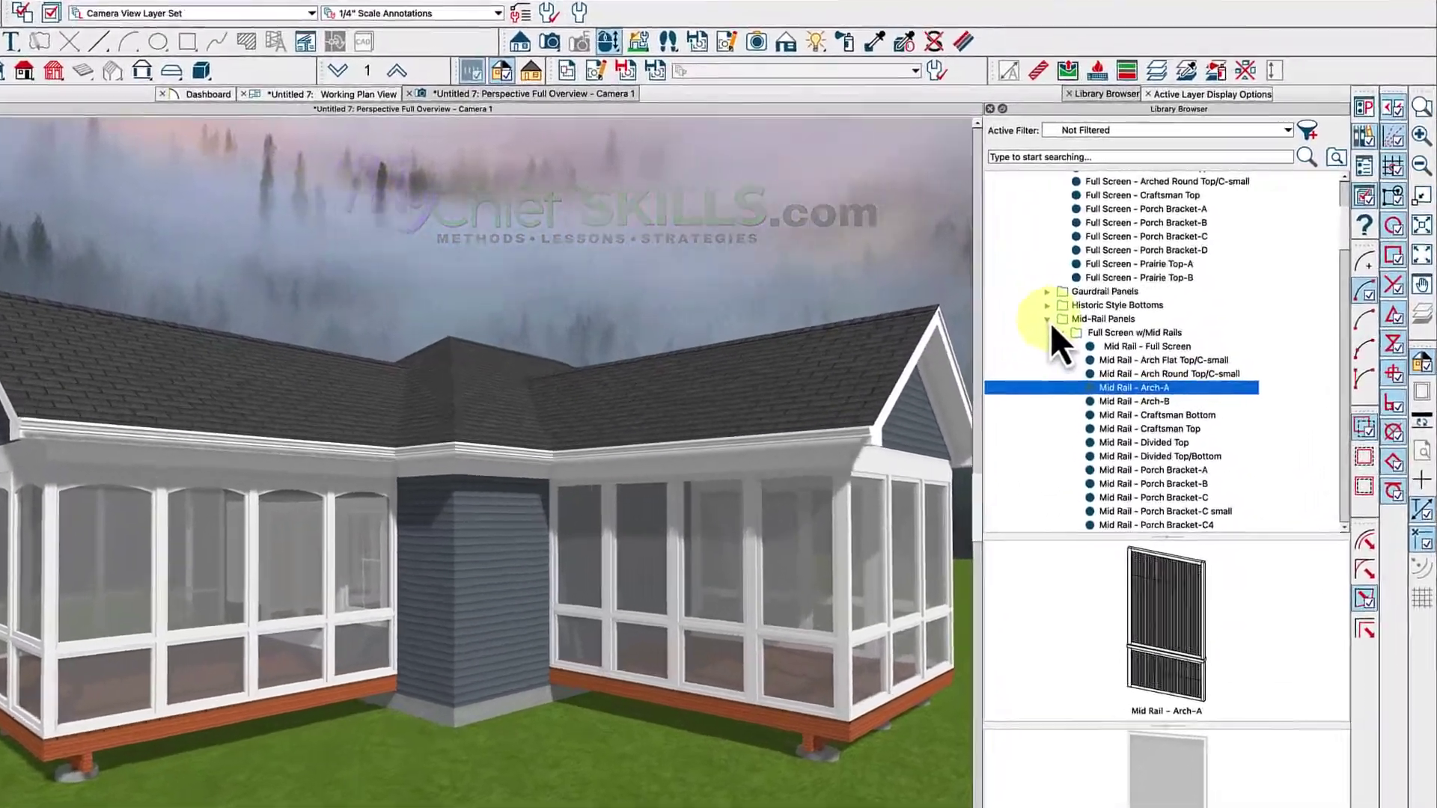
# - Place a Style A w/Arch-A Top screen door in the left porch wall, moved toward the siding column
pyautogui.click(1112, 294)
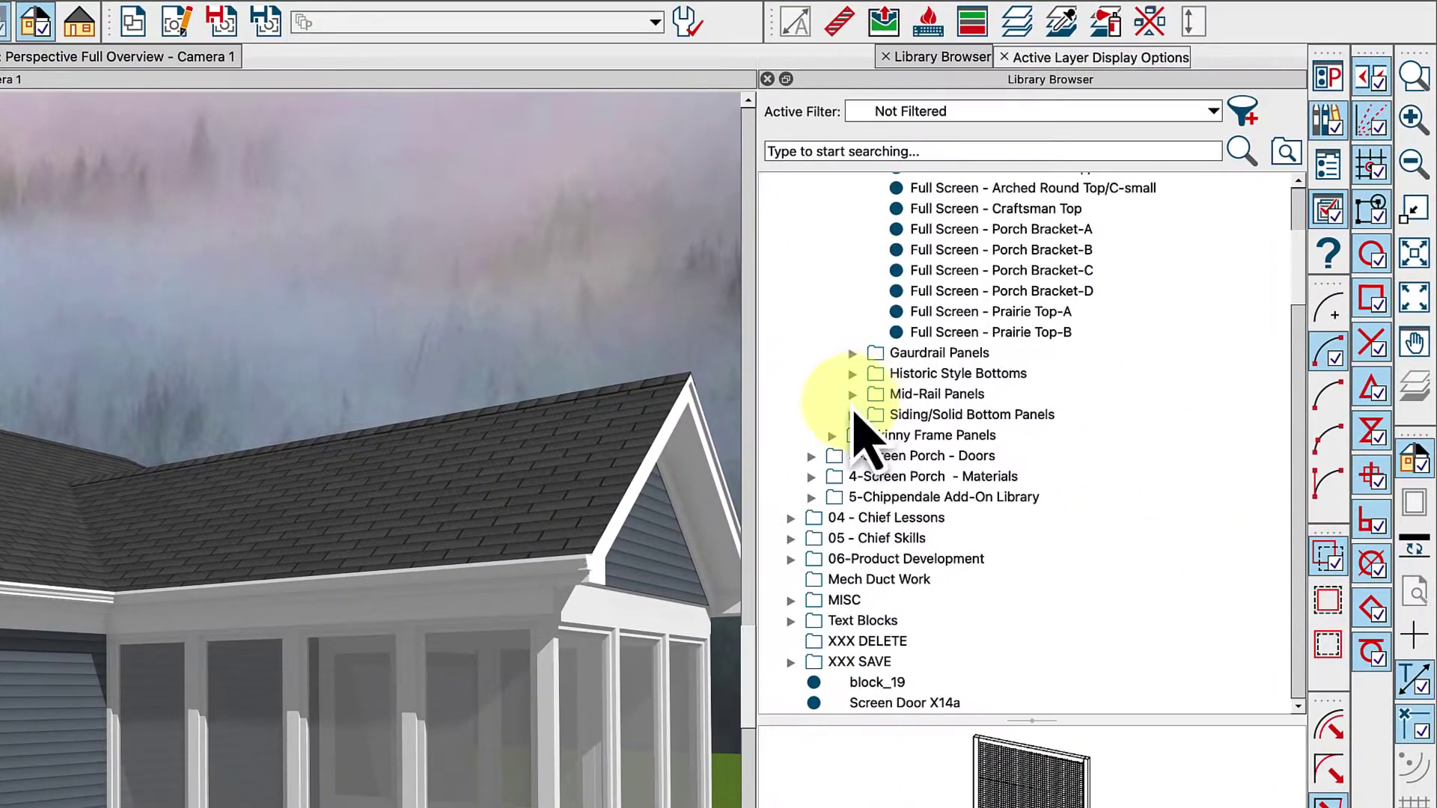
pyautogui.click(811, 456)
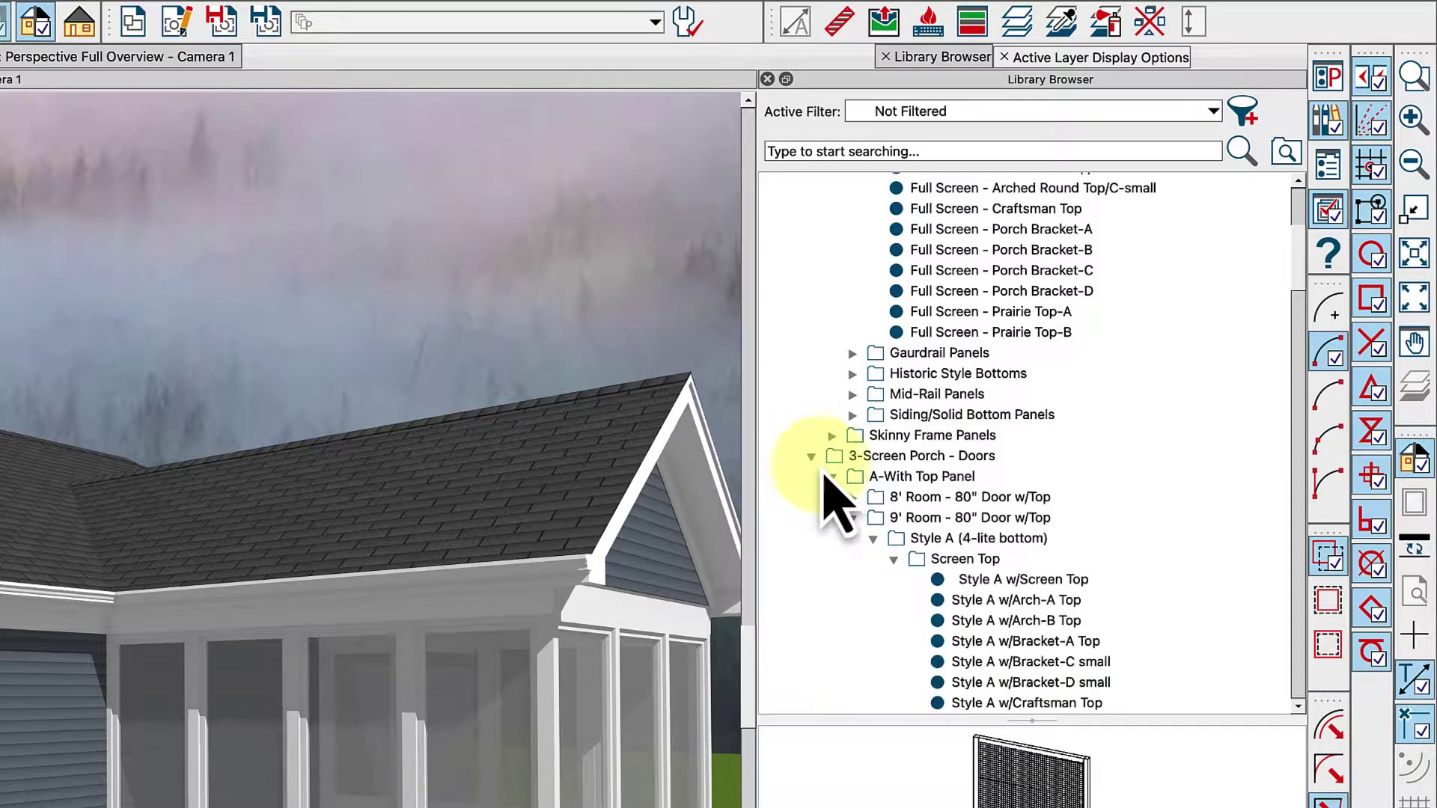
pyautogui.click(994, 585)
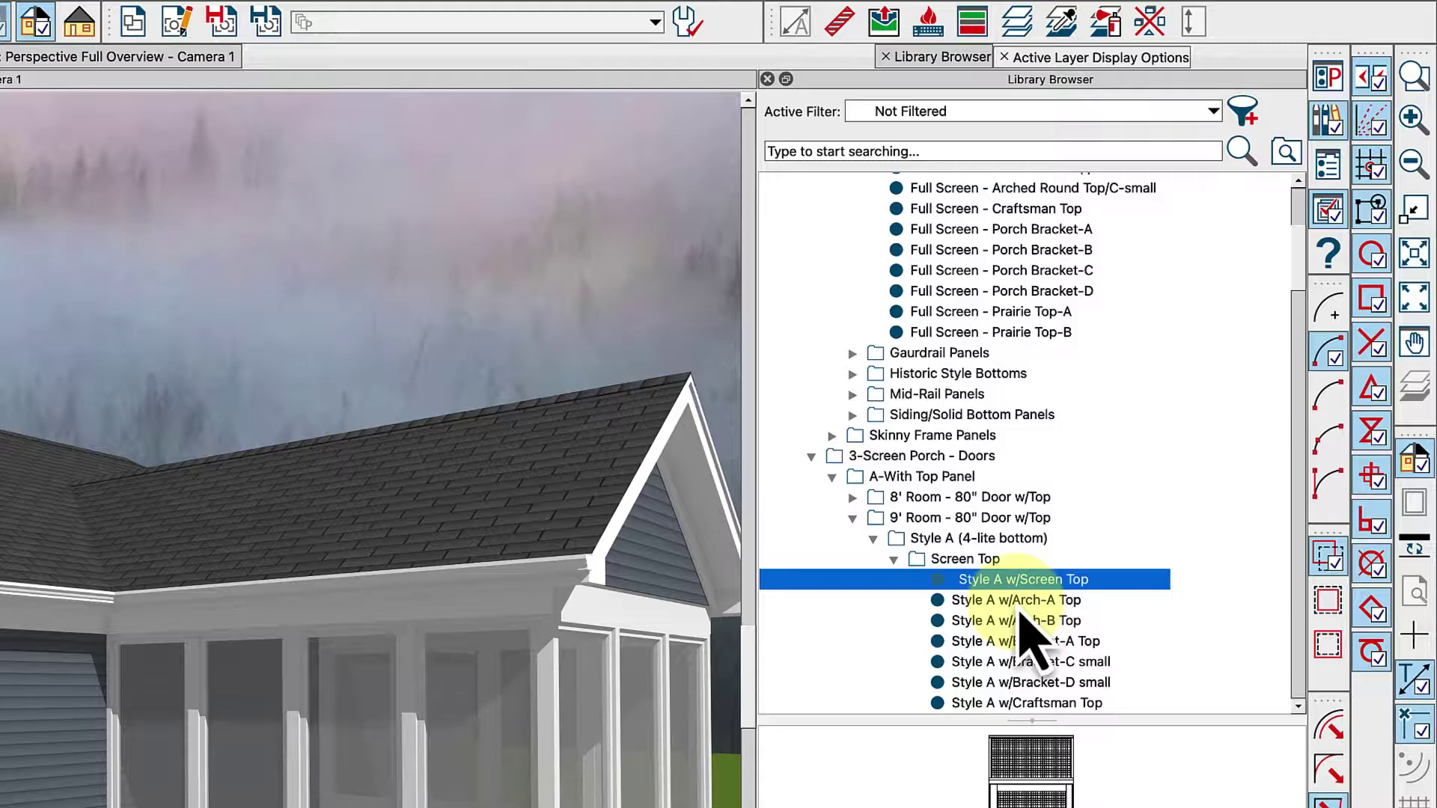
pyautogui.click(1020, 602)
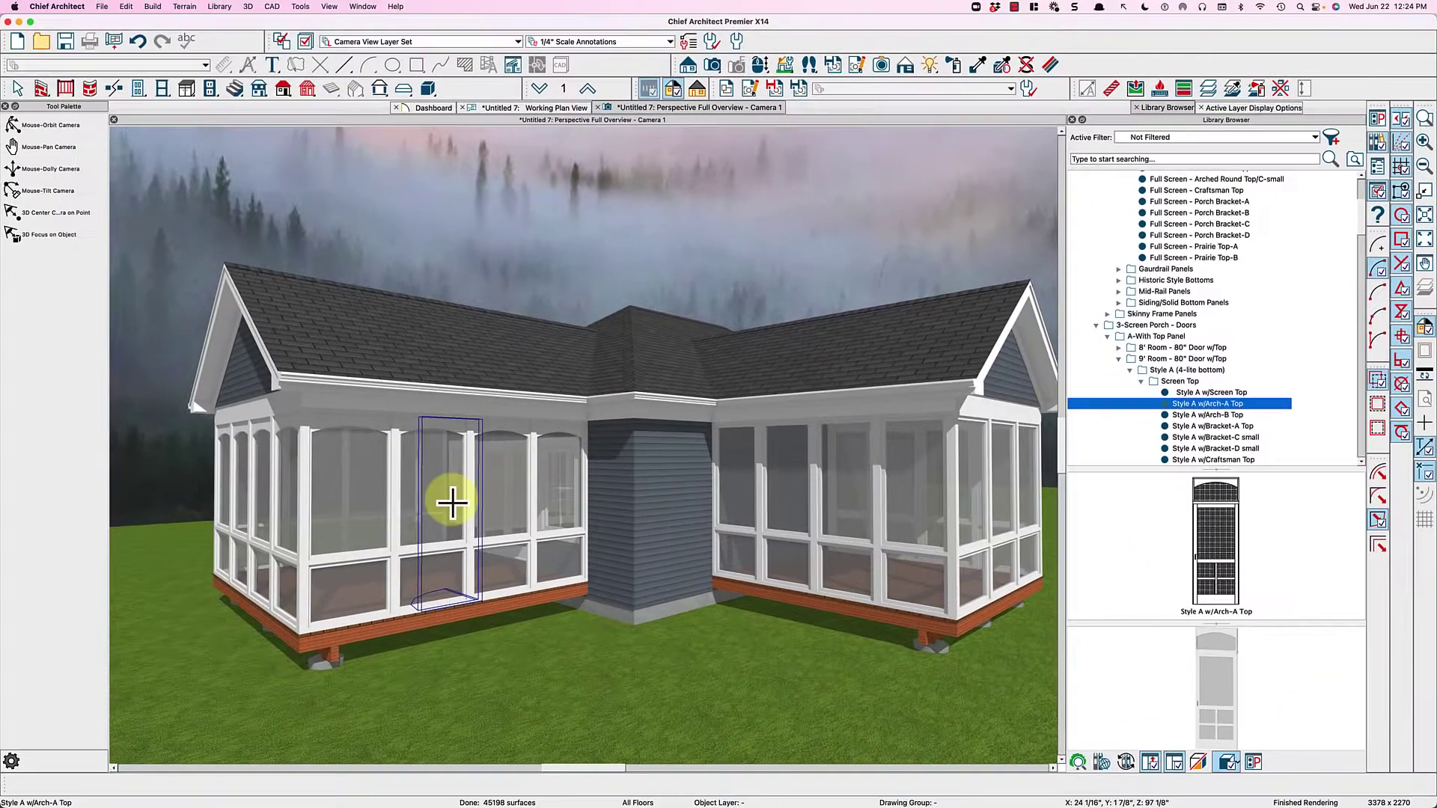
pyautogui.click(452, 503)
pyautogui.press('space')
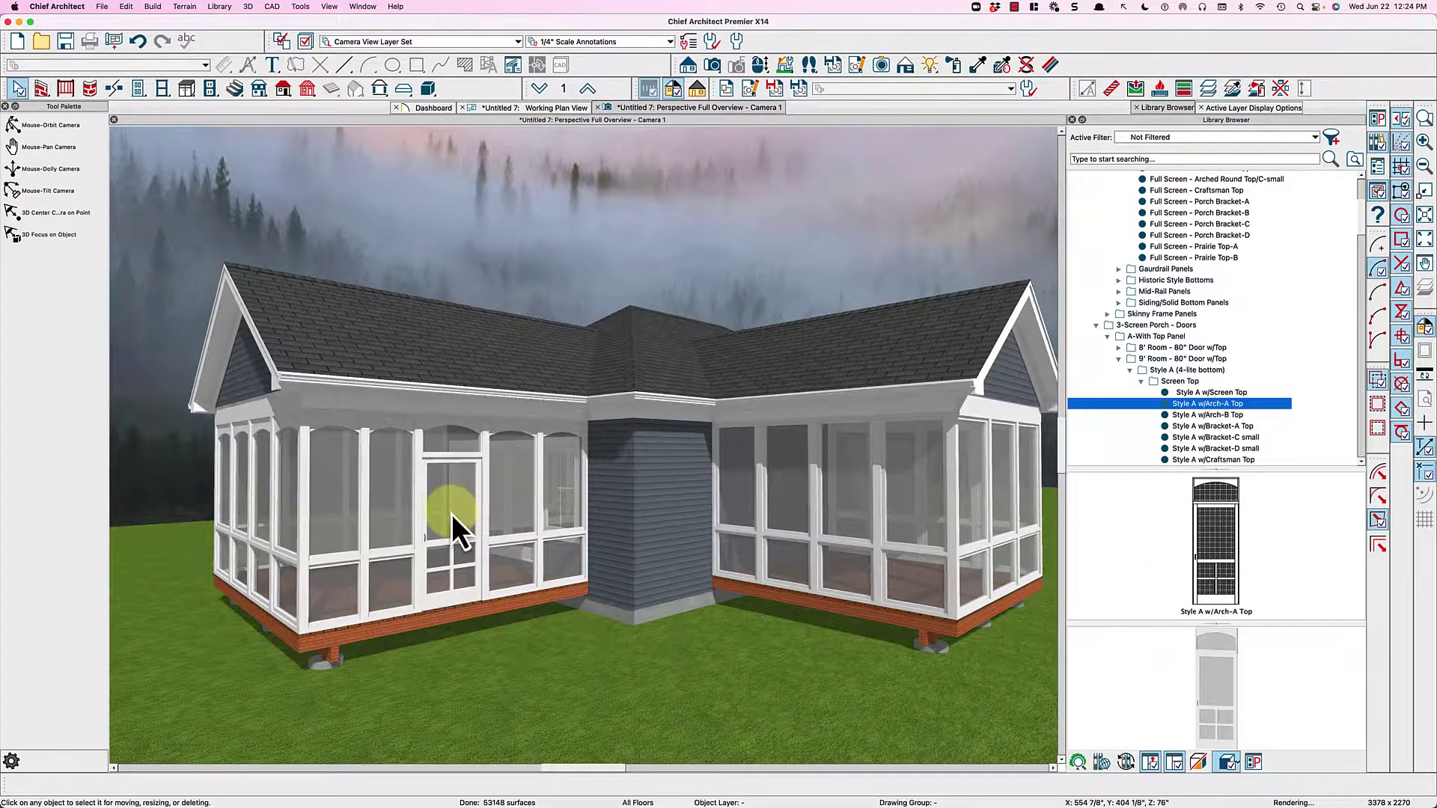
pyautogui.click(453, 515)
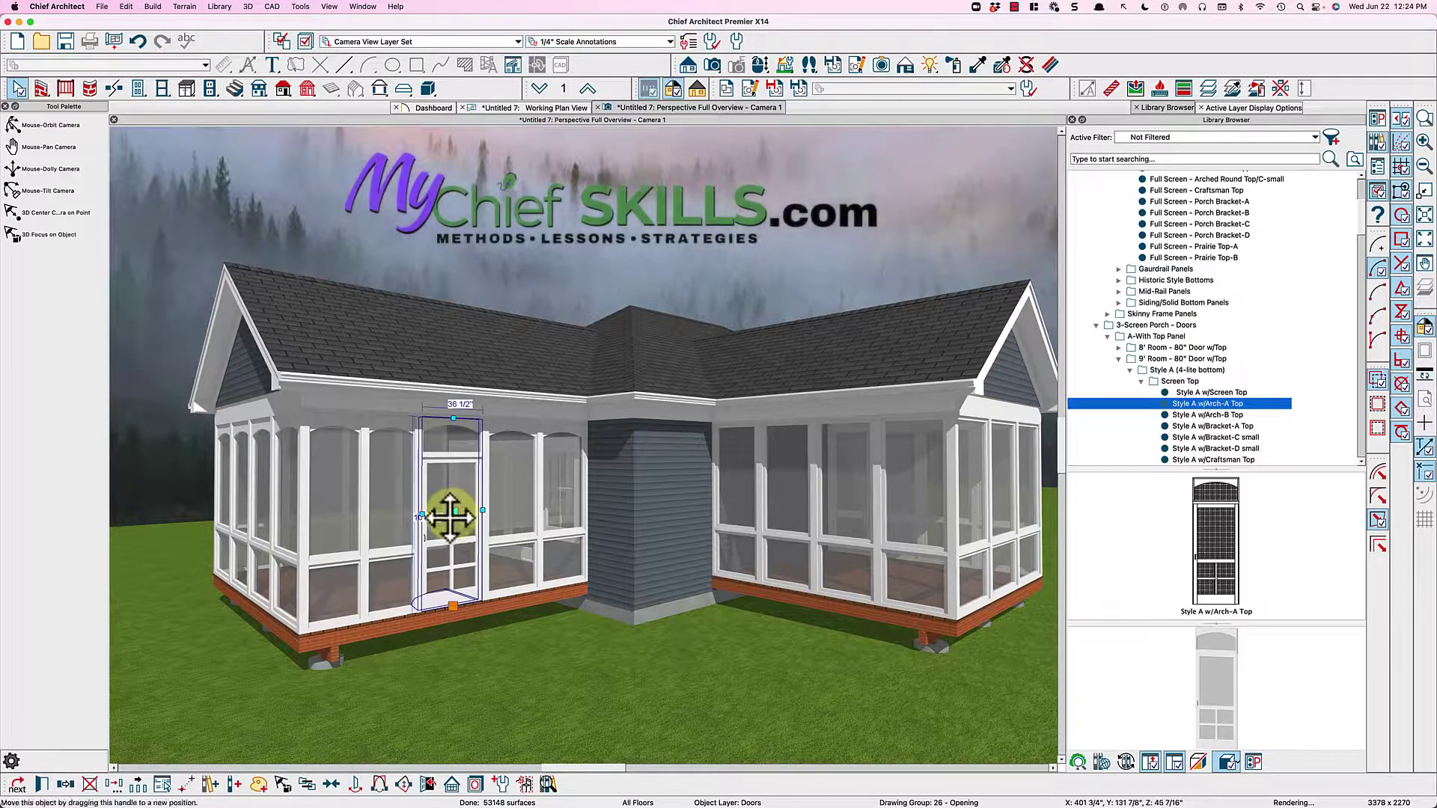
pyautogui.moveTo(452, 513); pyautogui.dragTo(574, 505)
pyautogui.hotkey('ctrl', 'shift', 'o')
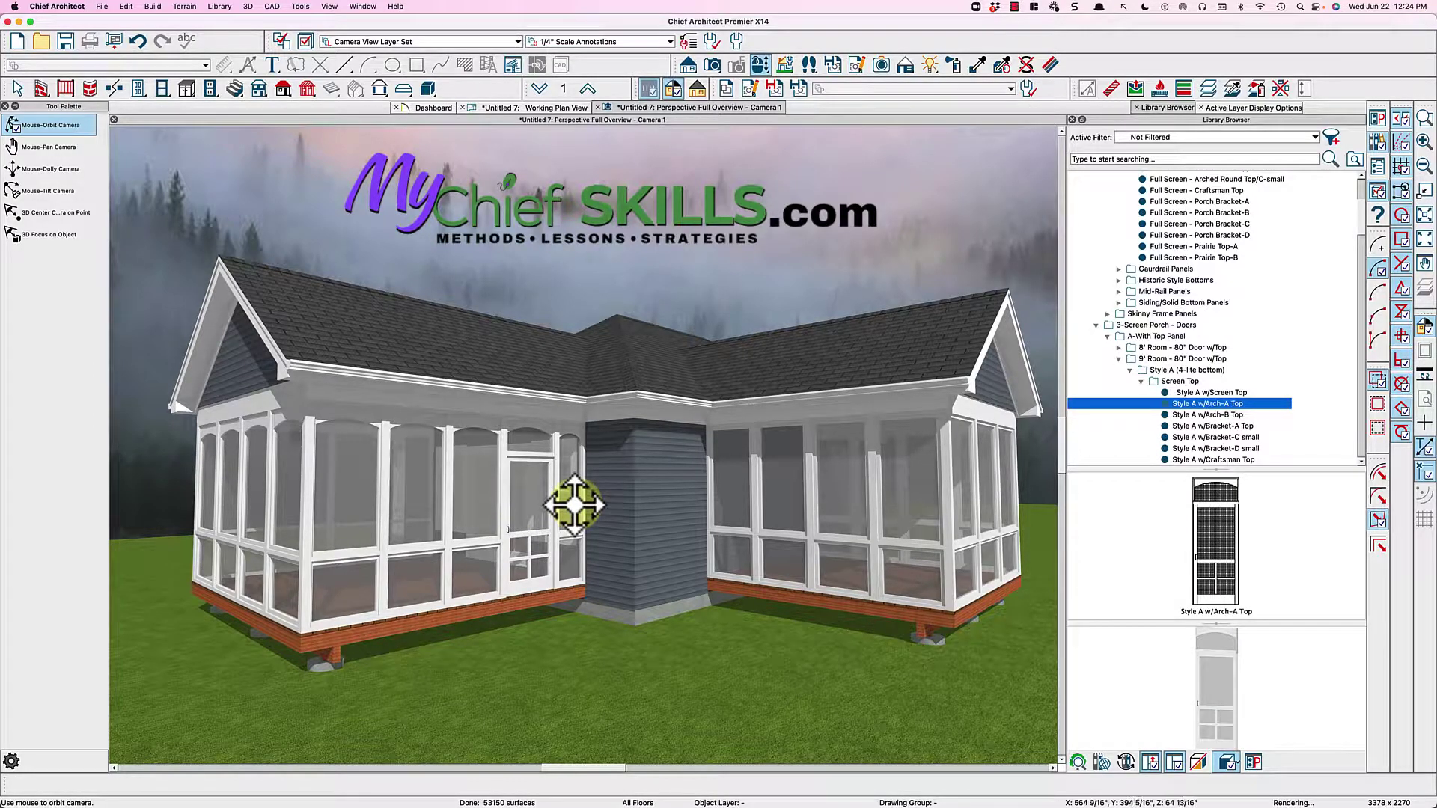
# - Place a Style A w/Bracket-A Top door in the left porch wall and widen it to 60"
pyautogui.click(1215, 428)
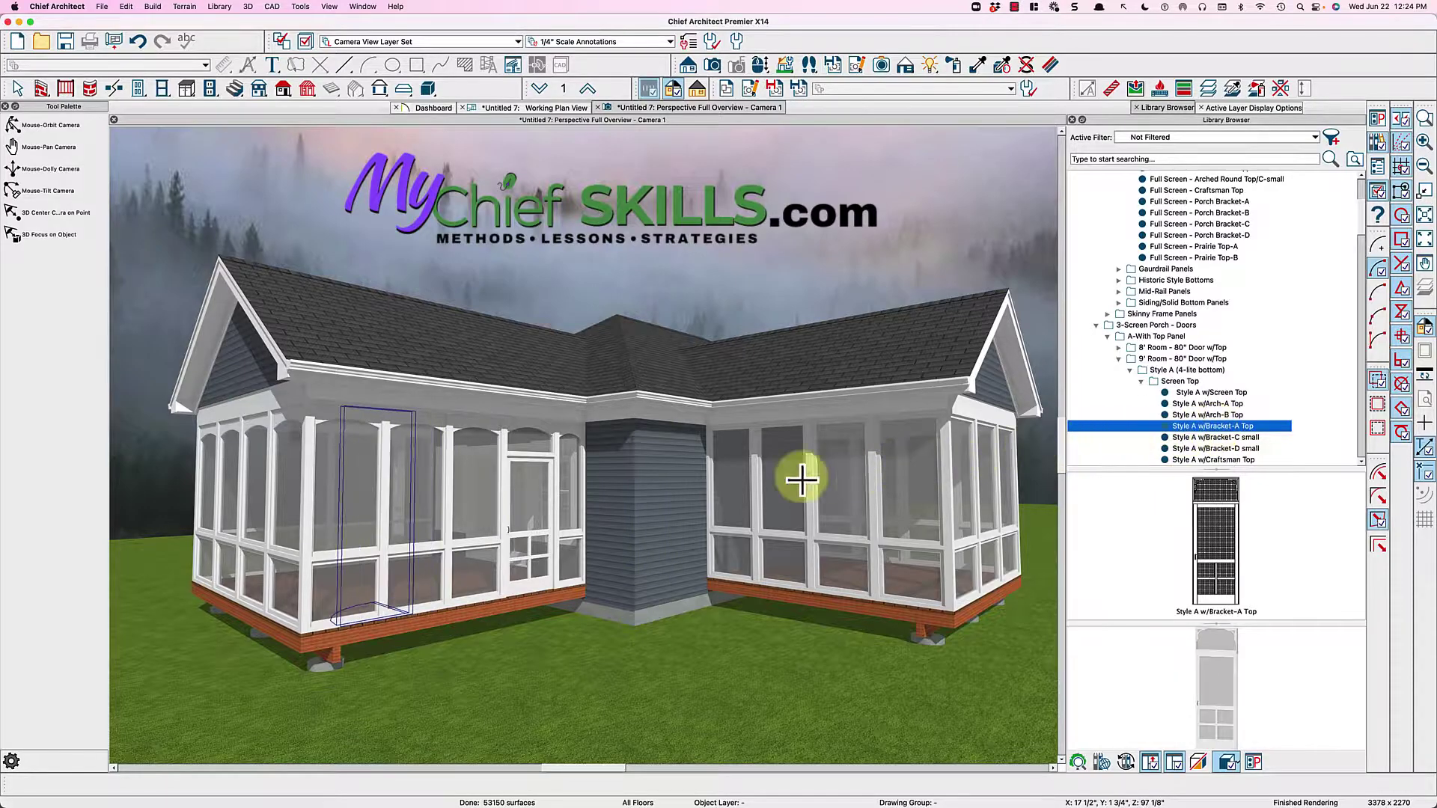
pyautogui.click(396, 526)
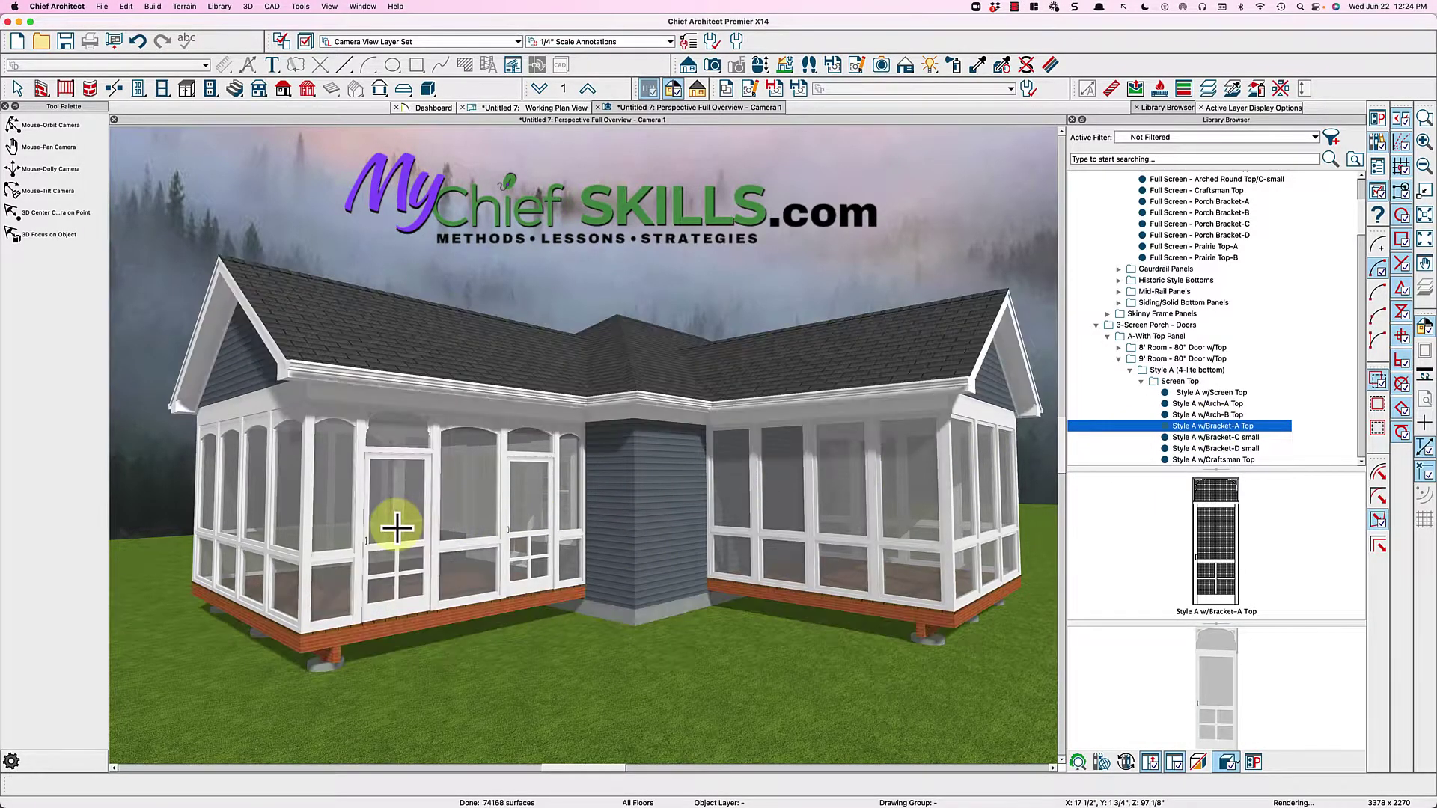
pyautogui.press('space')
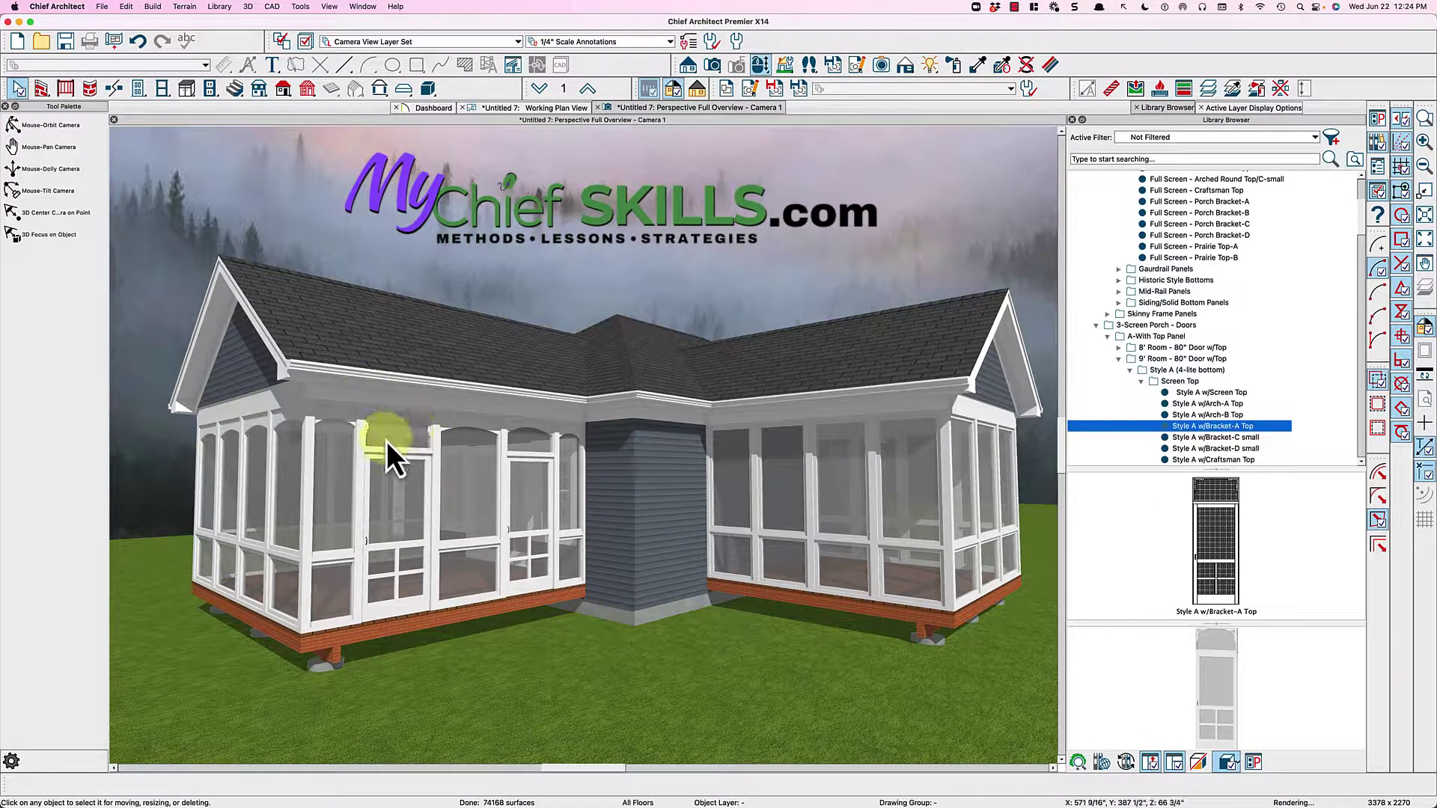
pyautogui.click(389, 515)
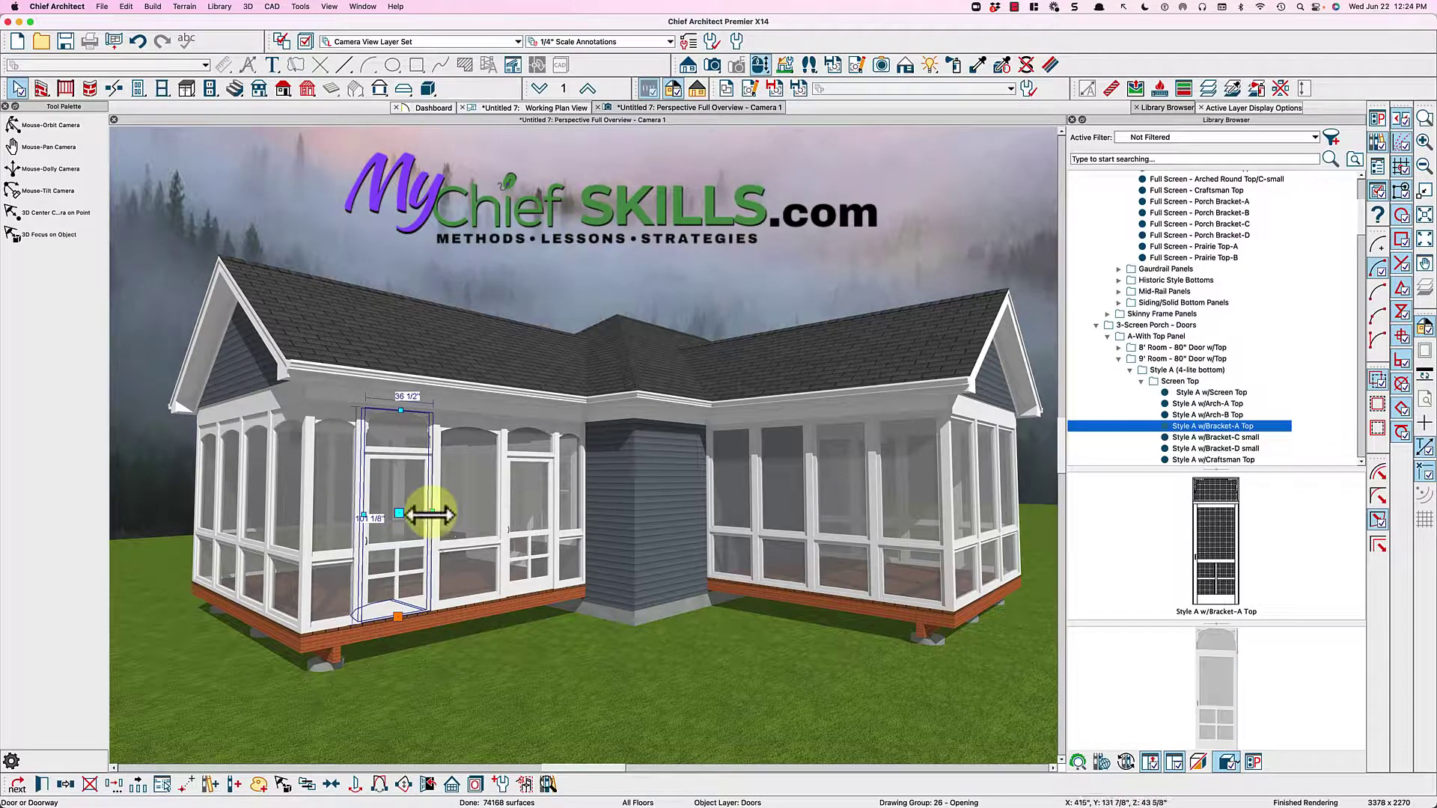
pyautogui.moveTo(430, 514); pyautogui.dragTo(468, 516)
pyautogui.press('F8')
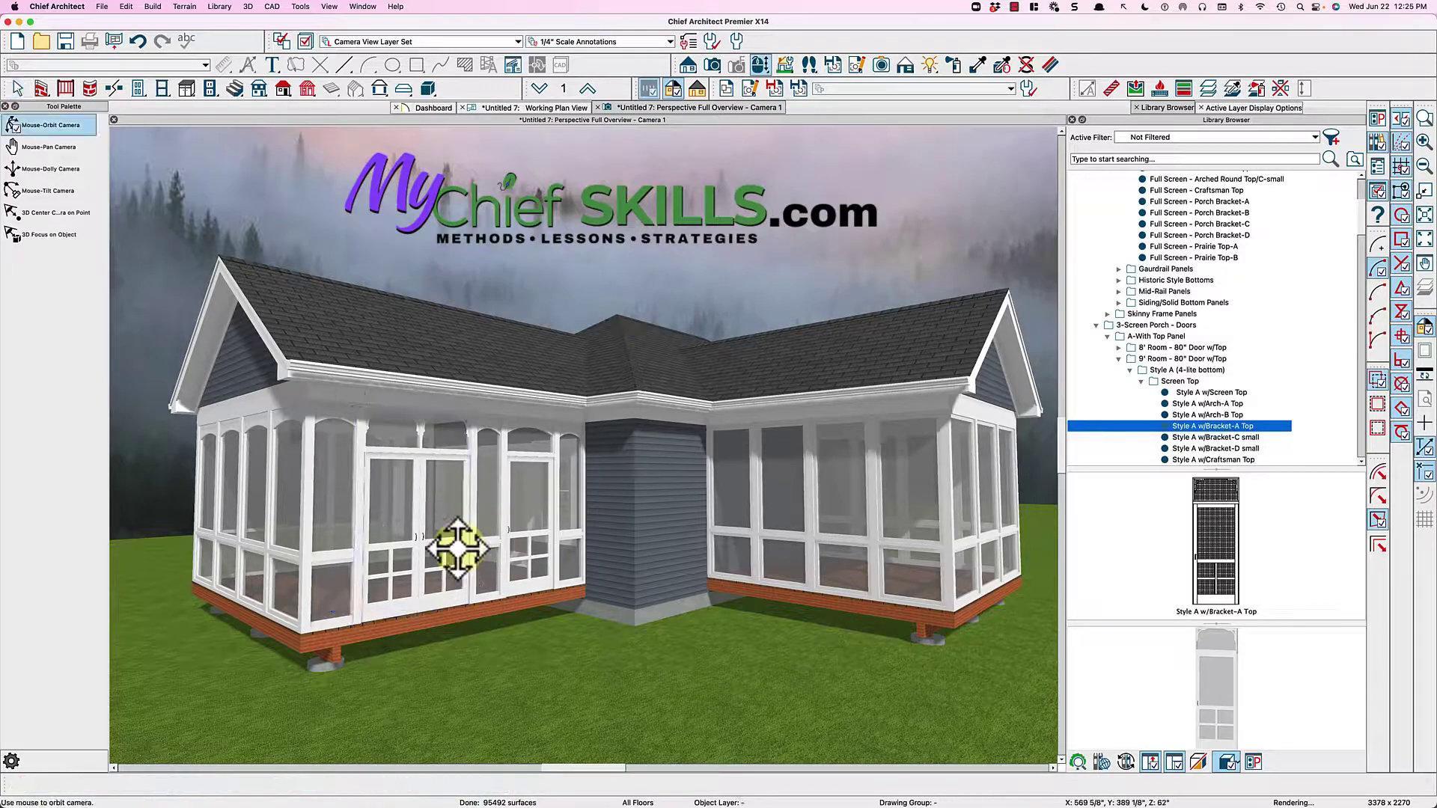
# - Delete both the 60" door and the single screen door from the left porch wall
pyautogui.press('space')
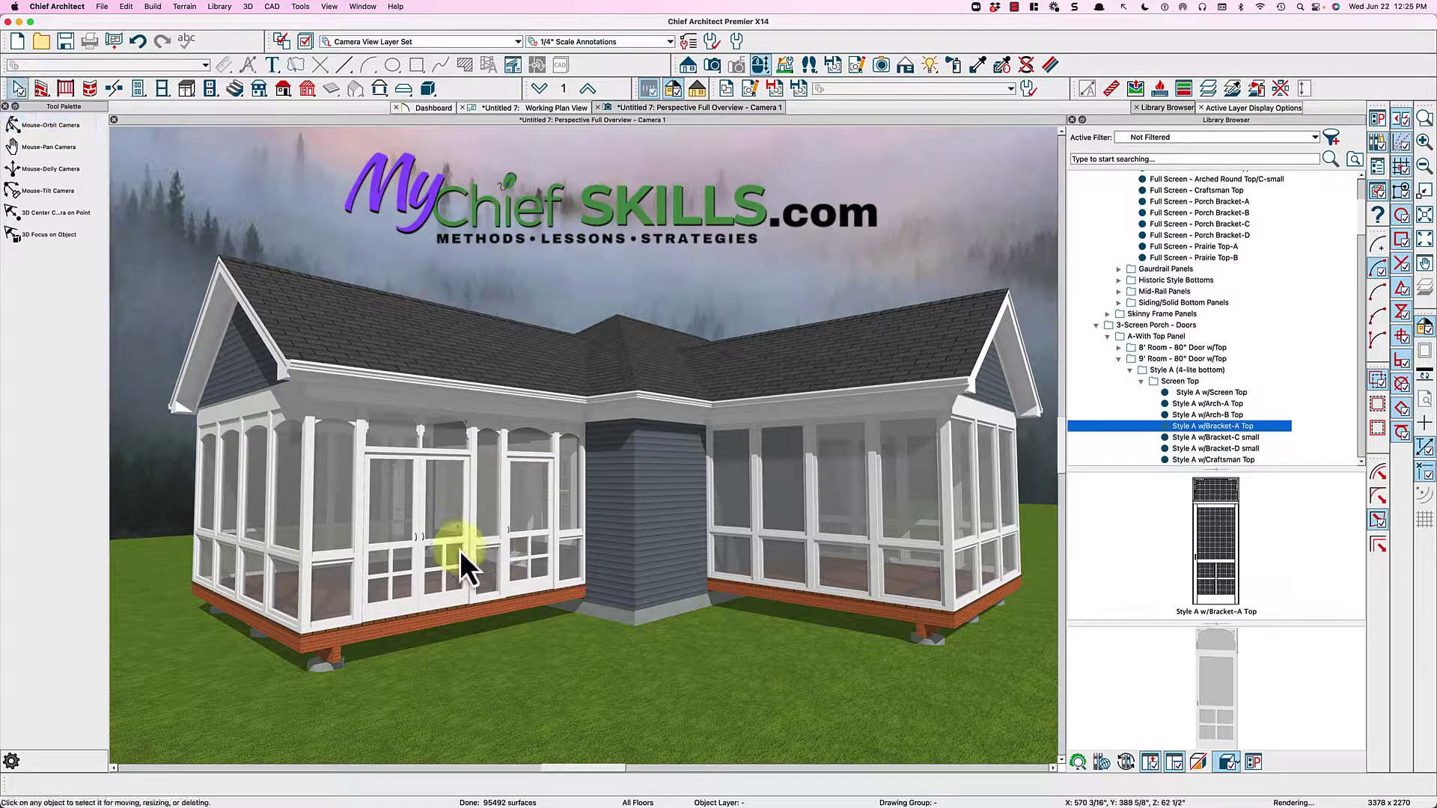
pyautogui.click(437, 564)
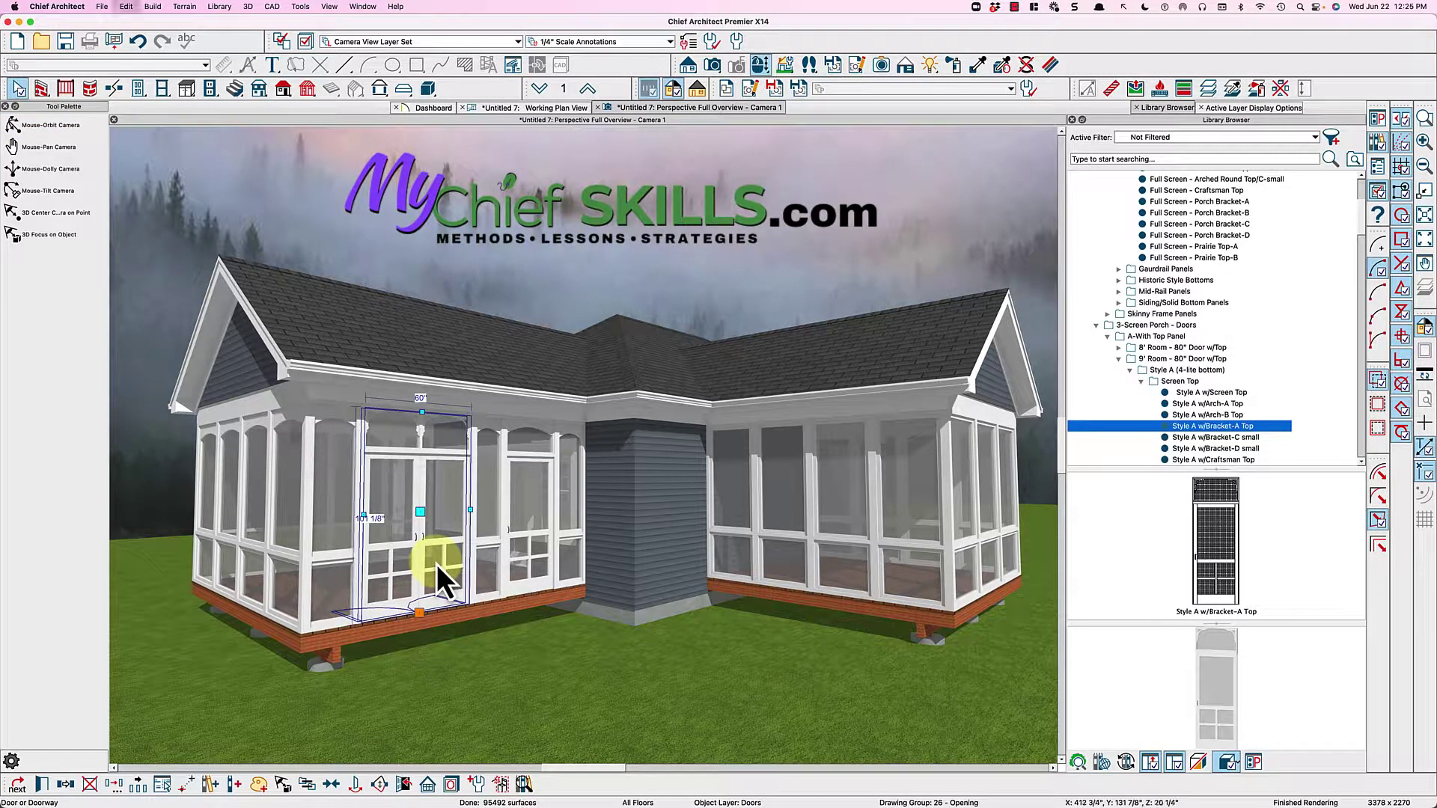
pyautogui.press('Delete')
pyautogui.click(522, 523)
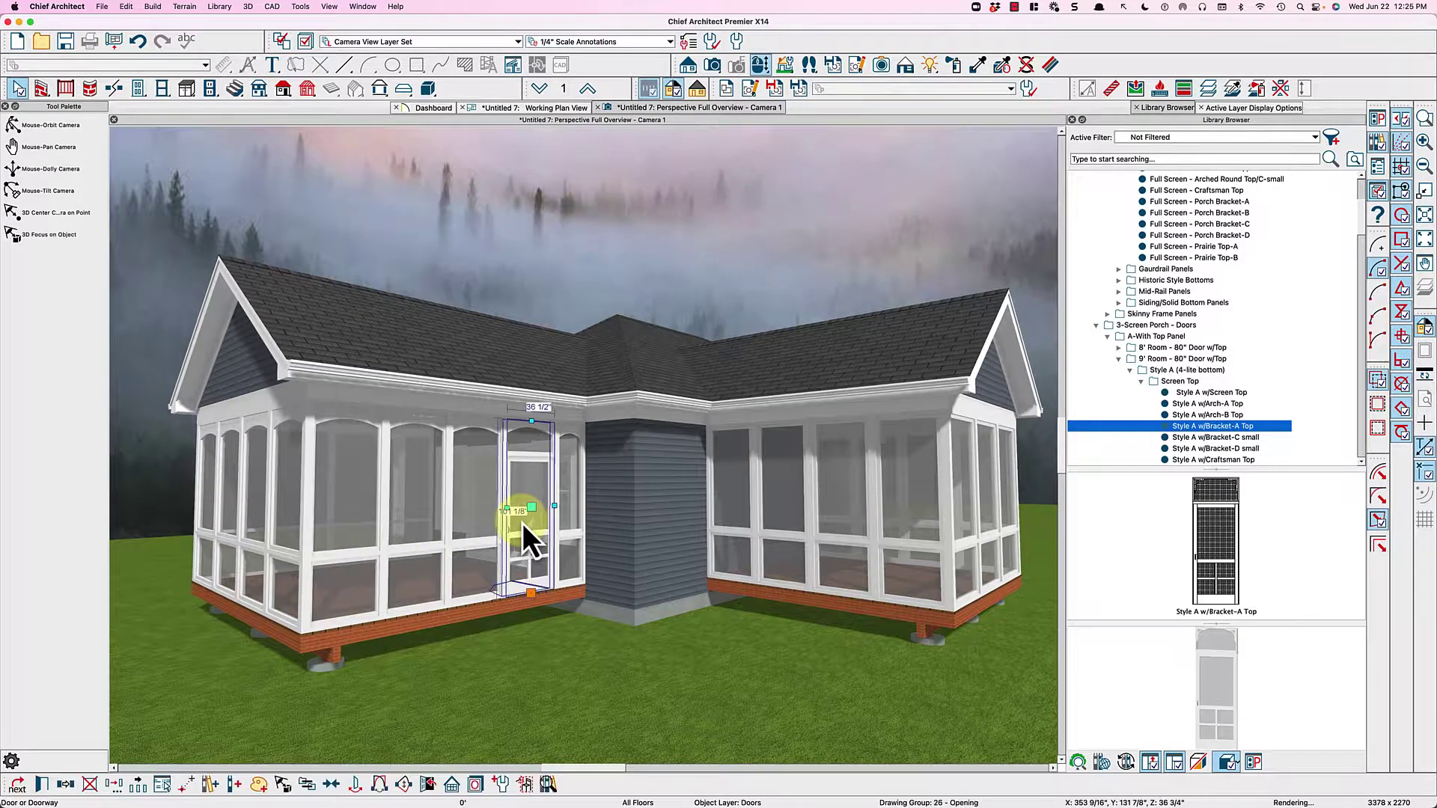
pyautogui.press('Delete')
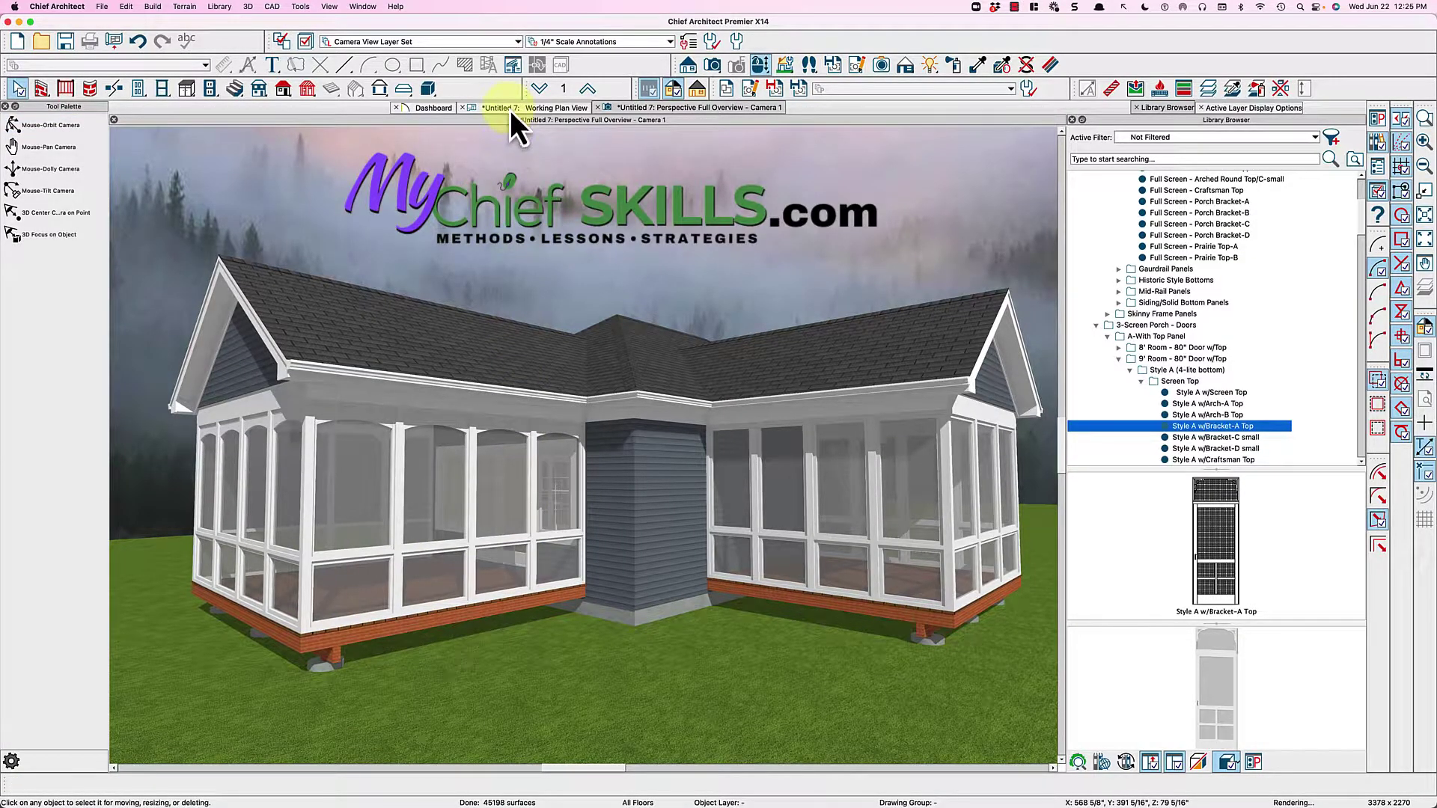
# - In floor plan view, choose the Screen Wall w/Mid Rail - simple2 wall type
pyautogui.click(510, 109)
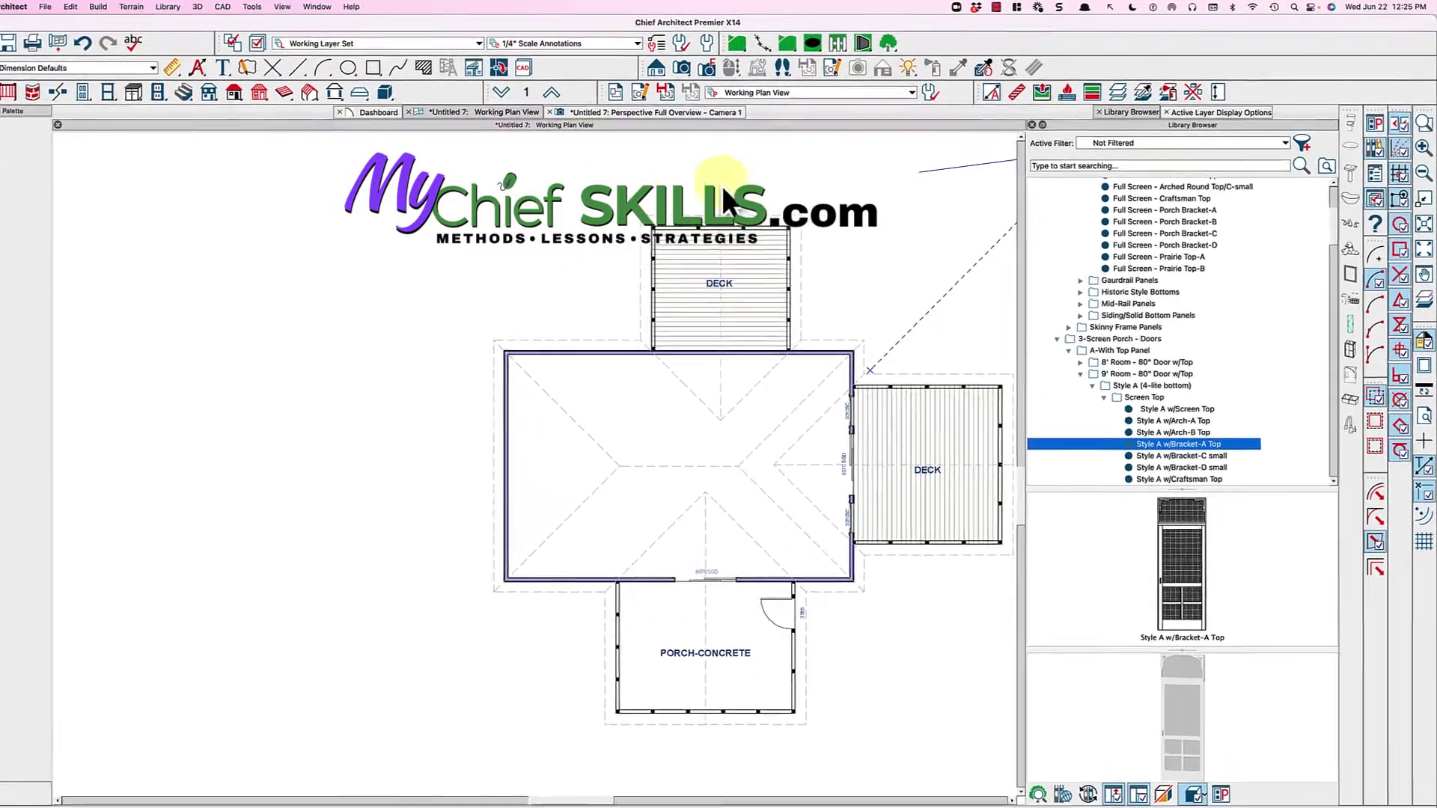
pyautogui.scroll(5, 990, 329)
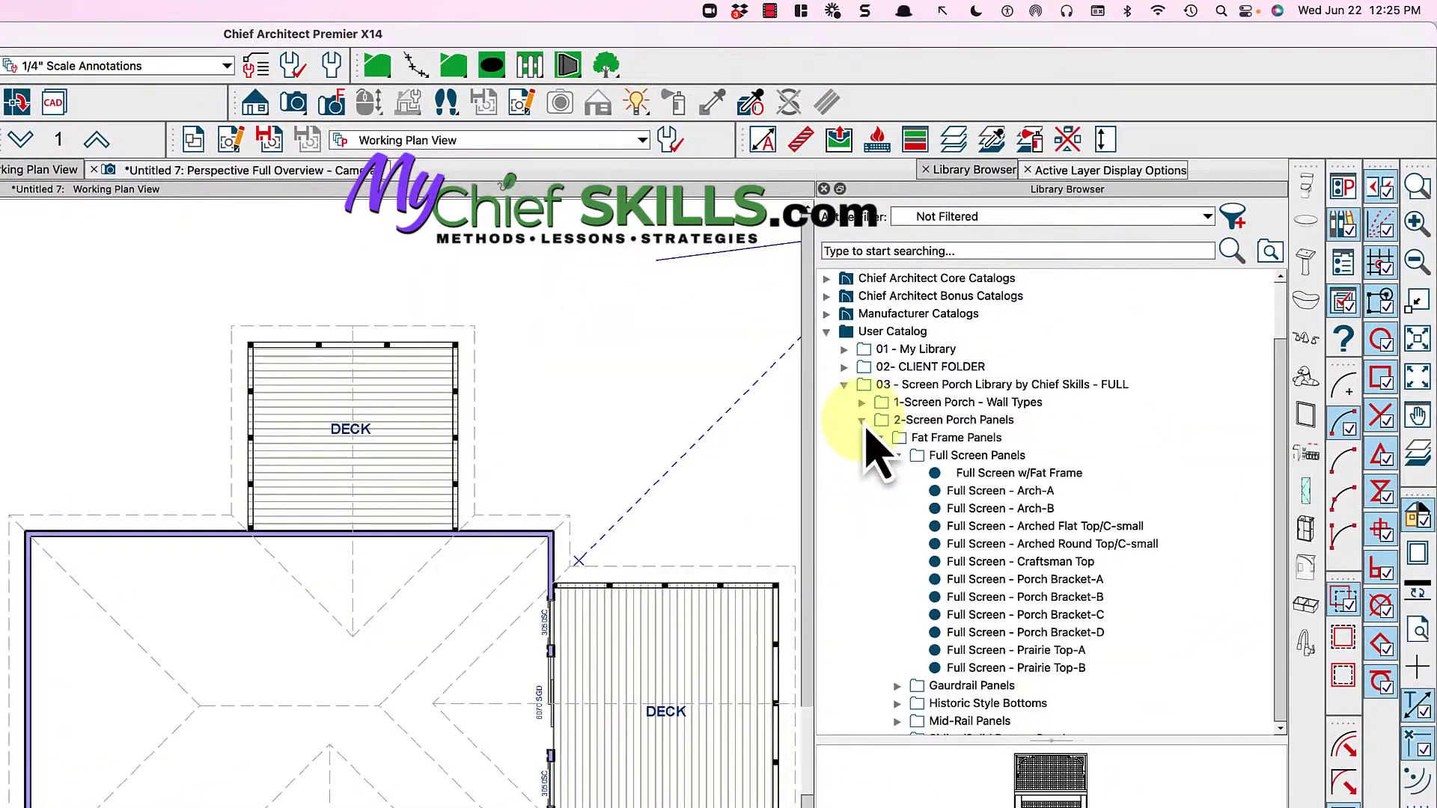
pyautogui.click(862, 421)
pyautogui.click(861, 403)
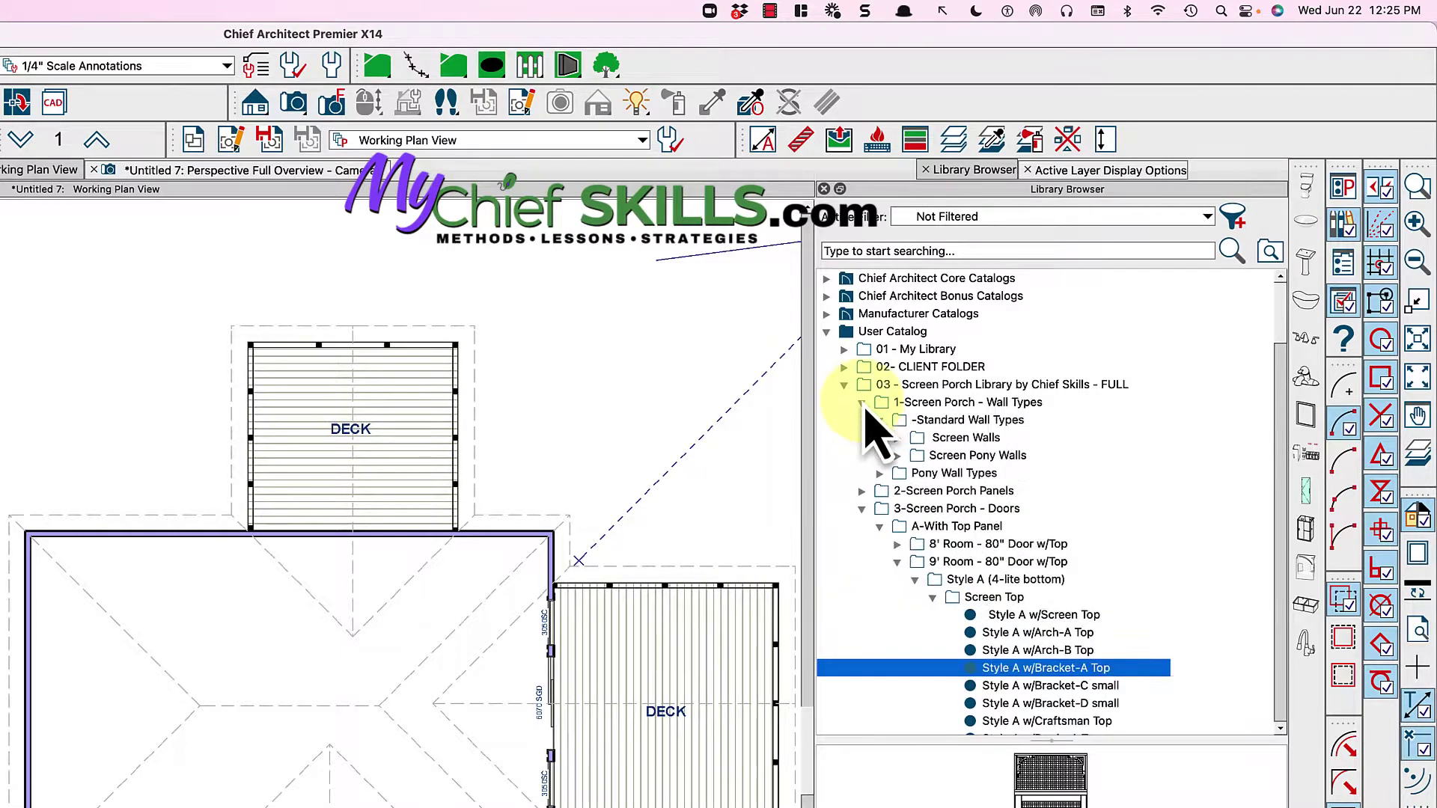
pyautogui.click(897, 437)
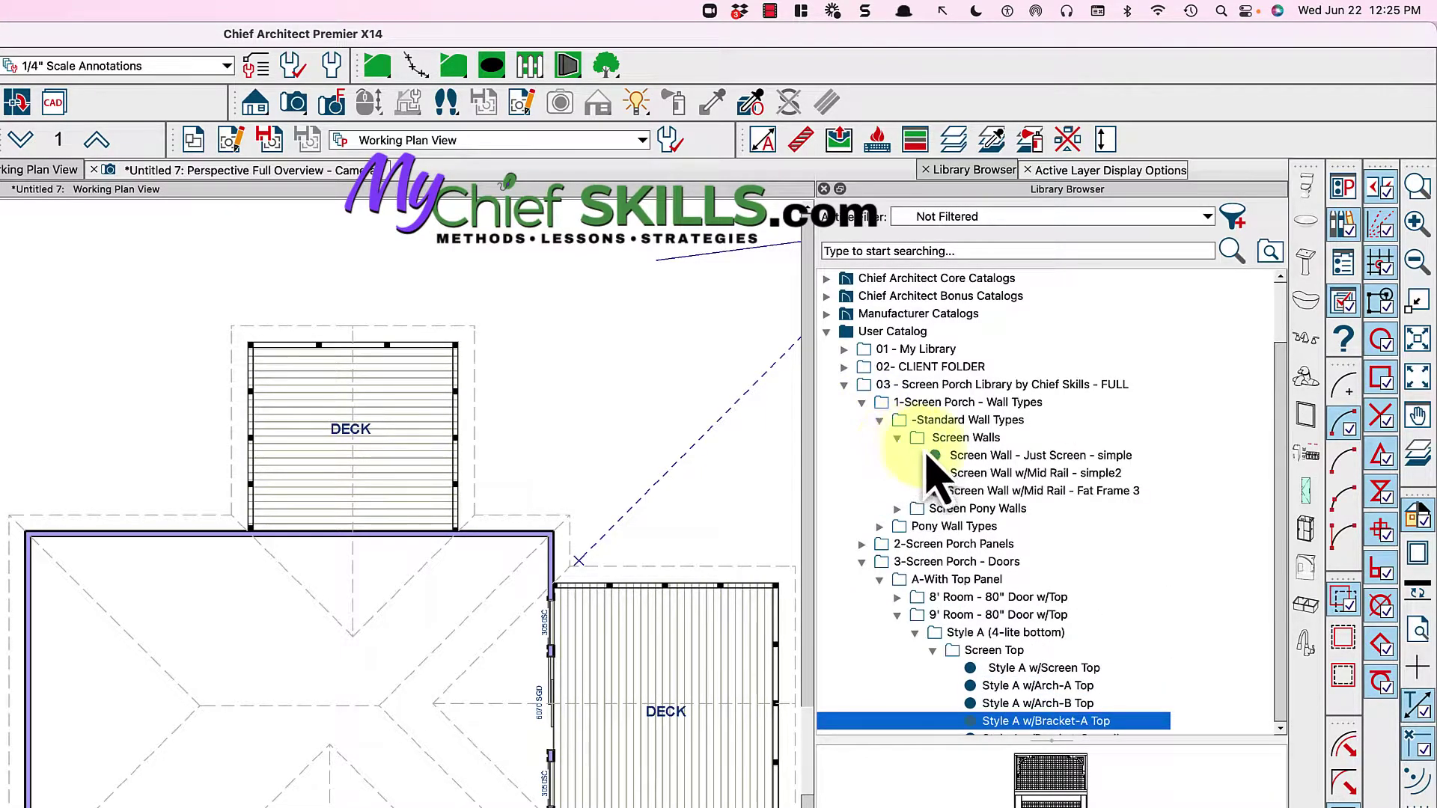
pyautogui.click(998, 458)
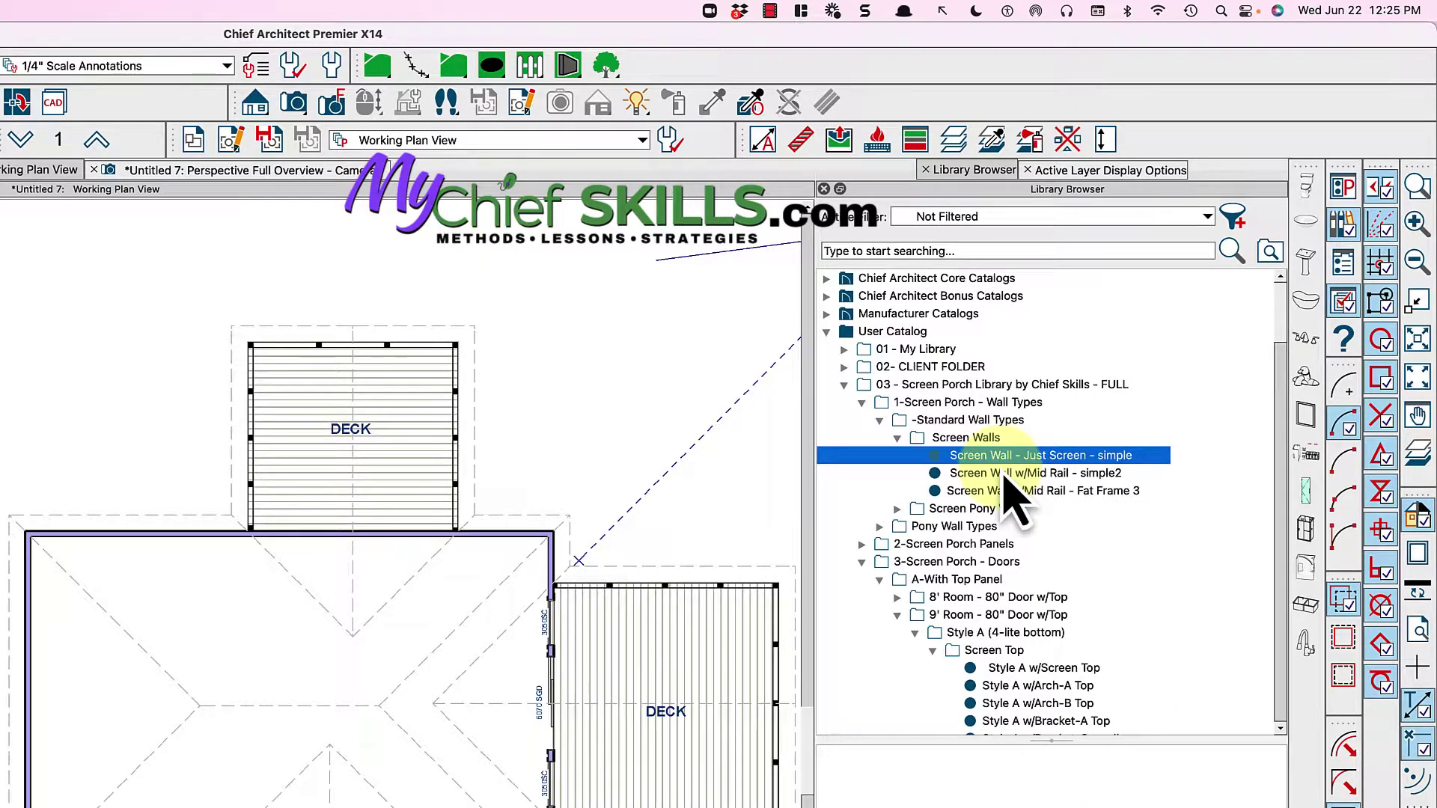
pyautogui.click(1004, 474)
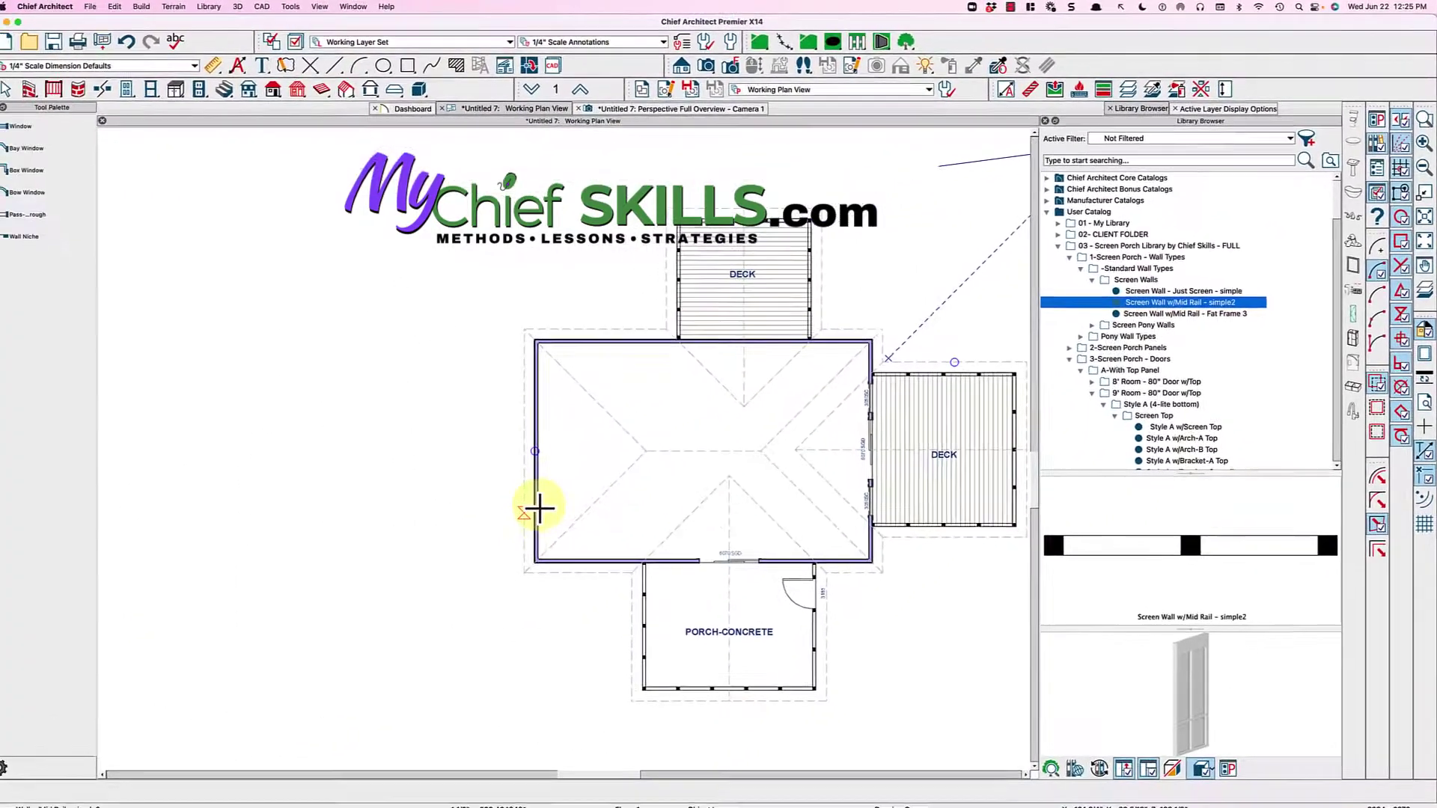
# - Draw screen walls left of the house, closing the area's top side, and select the new room
pyautogui.moveTo(545, 504); pyautogui.dragTo(419, 505)
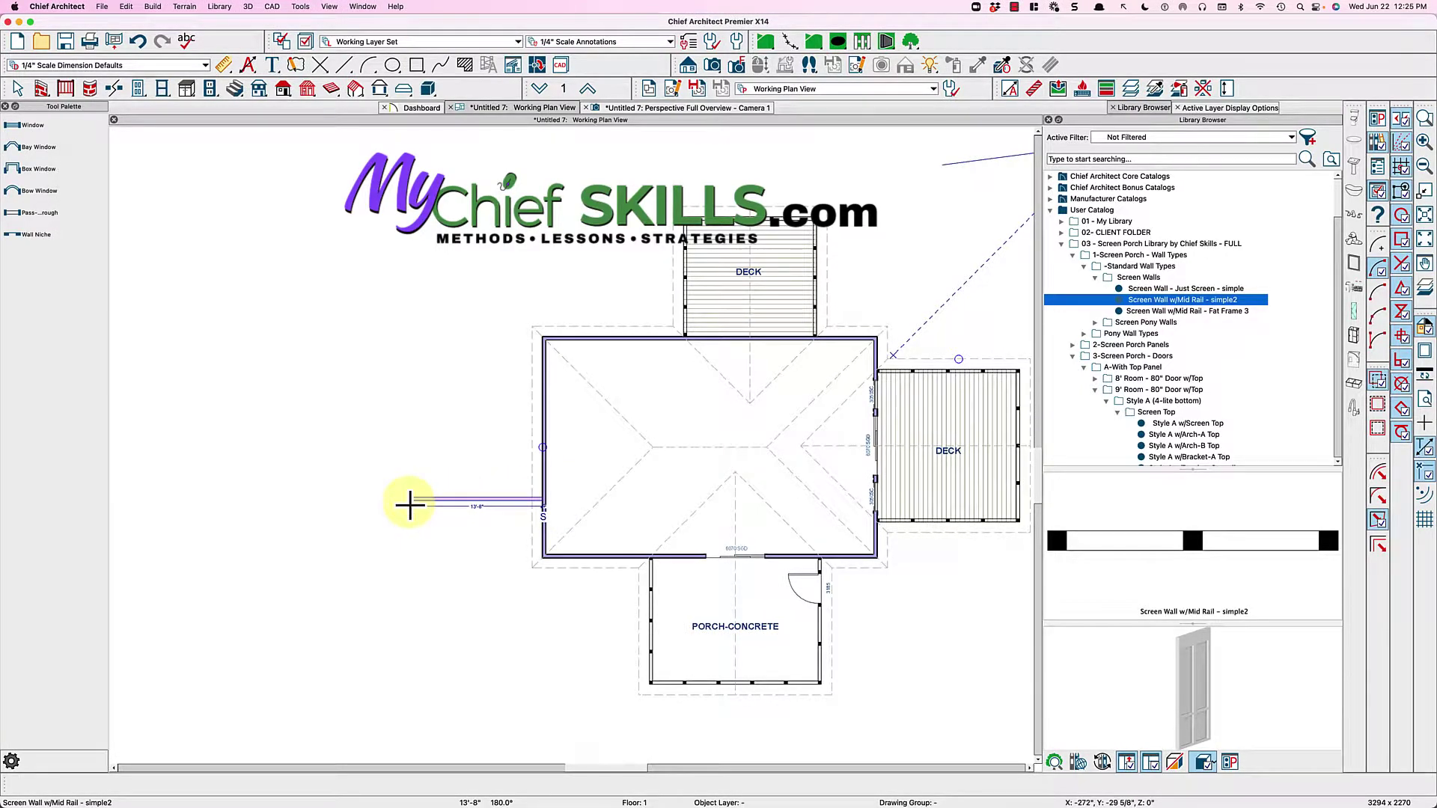
pyautogui.moveTo(410, 505); pyautogui.dragTo(411, 385)
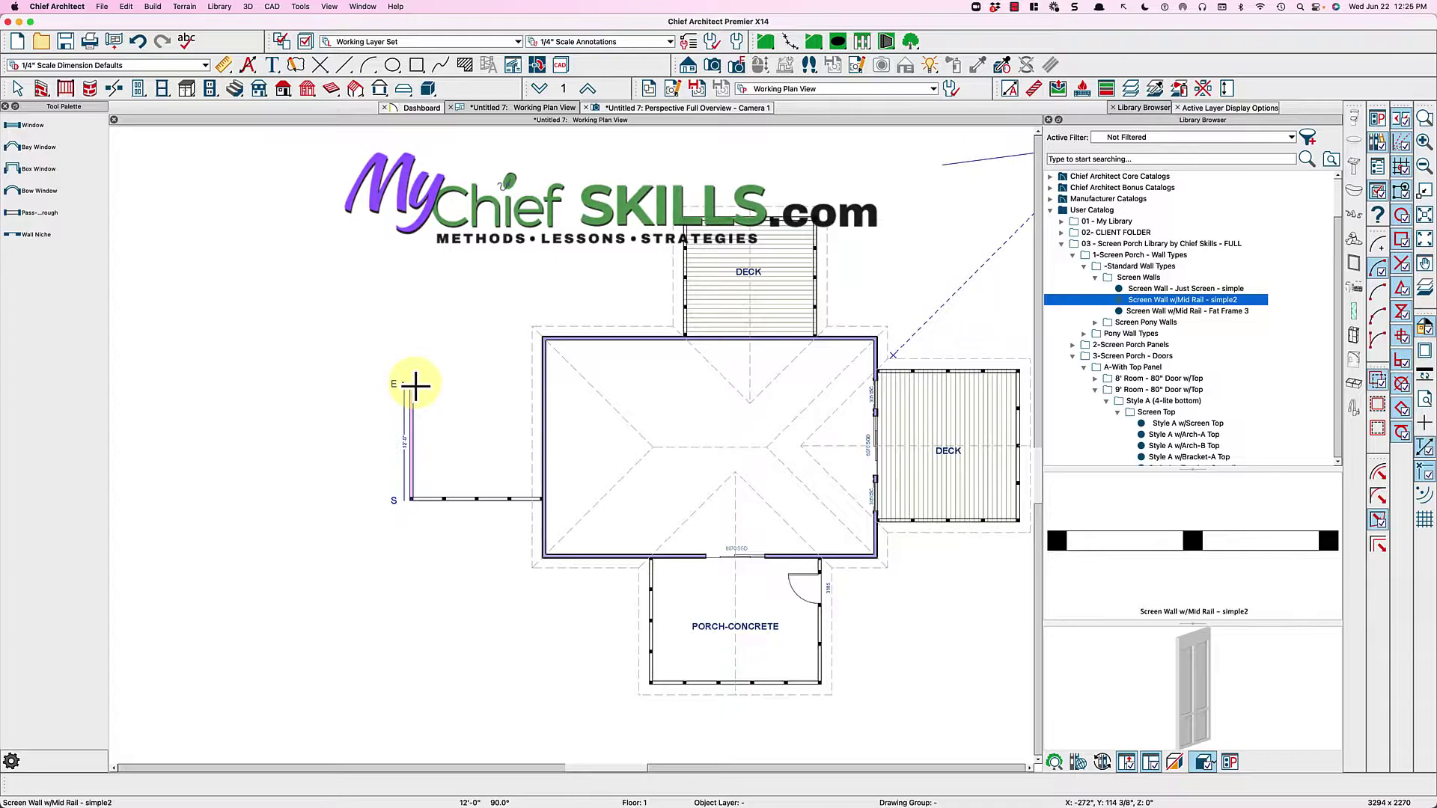
pyautogui.moveTo(500, 391); pyautogui.dragTo(534, 402)
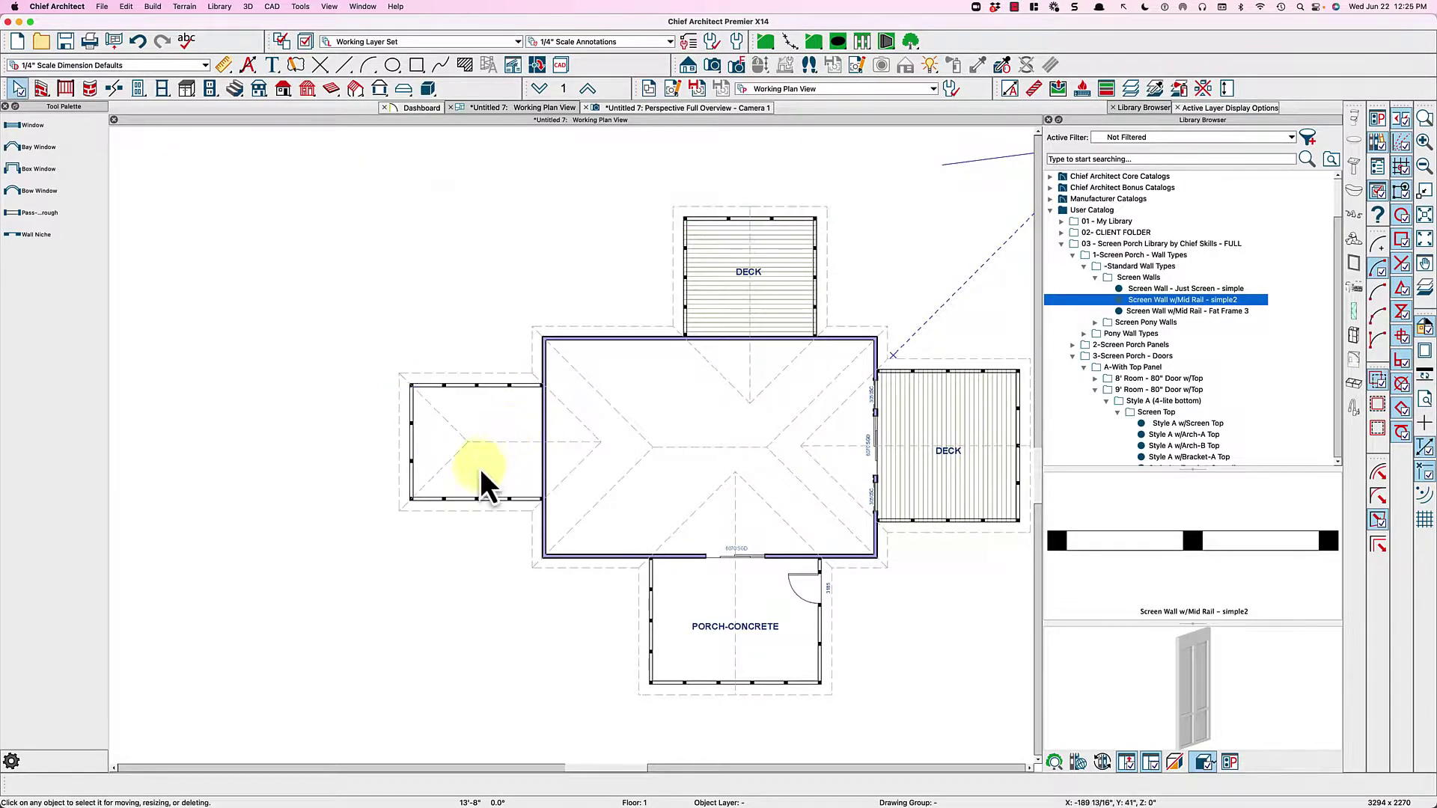
pyautogui.click(477, 470)
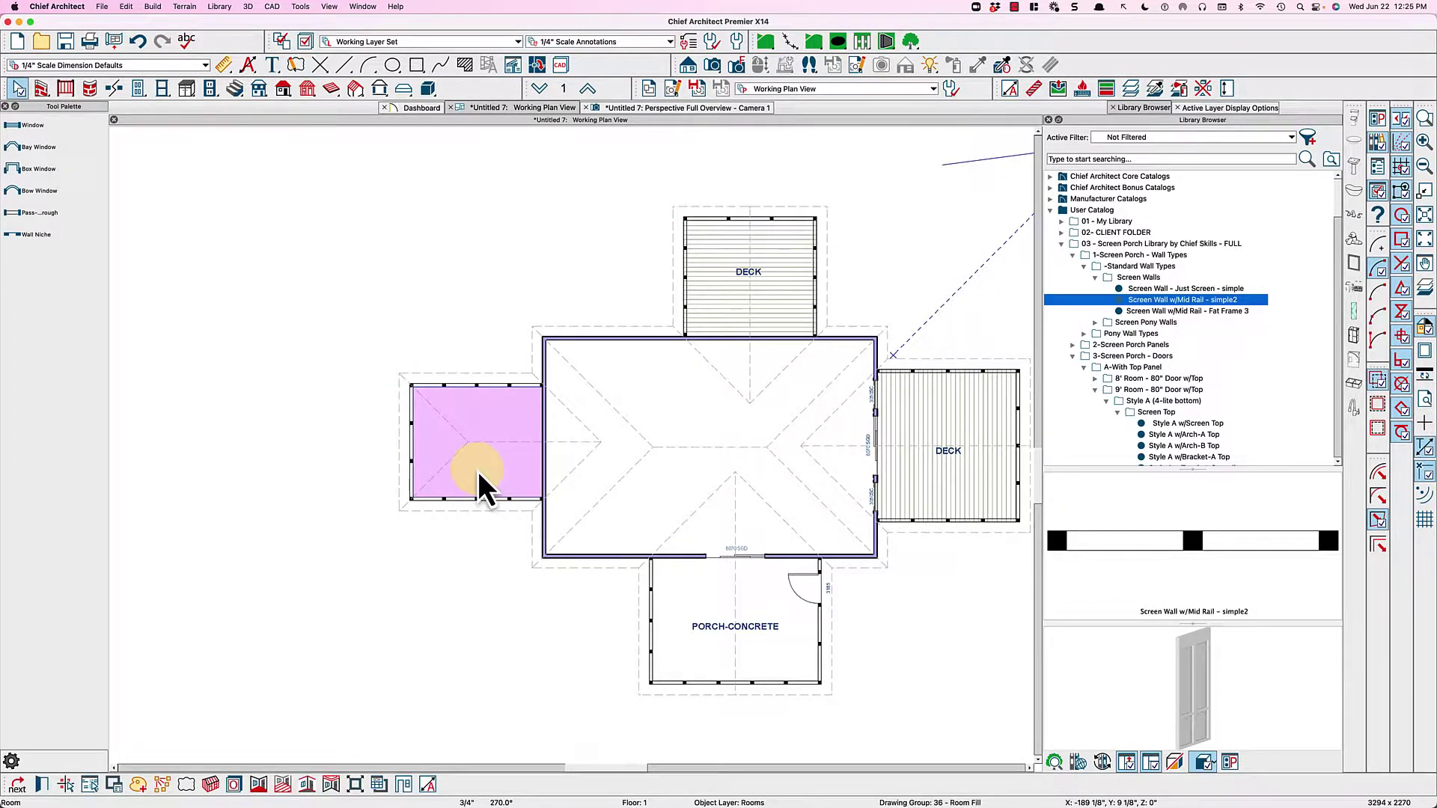
# - Set the new room's Room Type to Deck
pyautogui.doubleClick(477, 470)
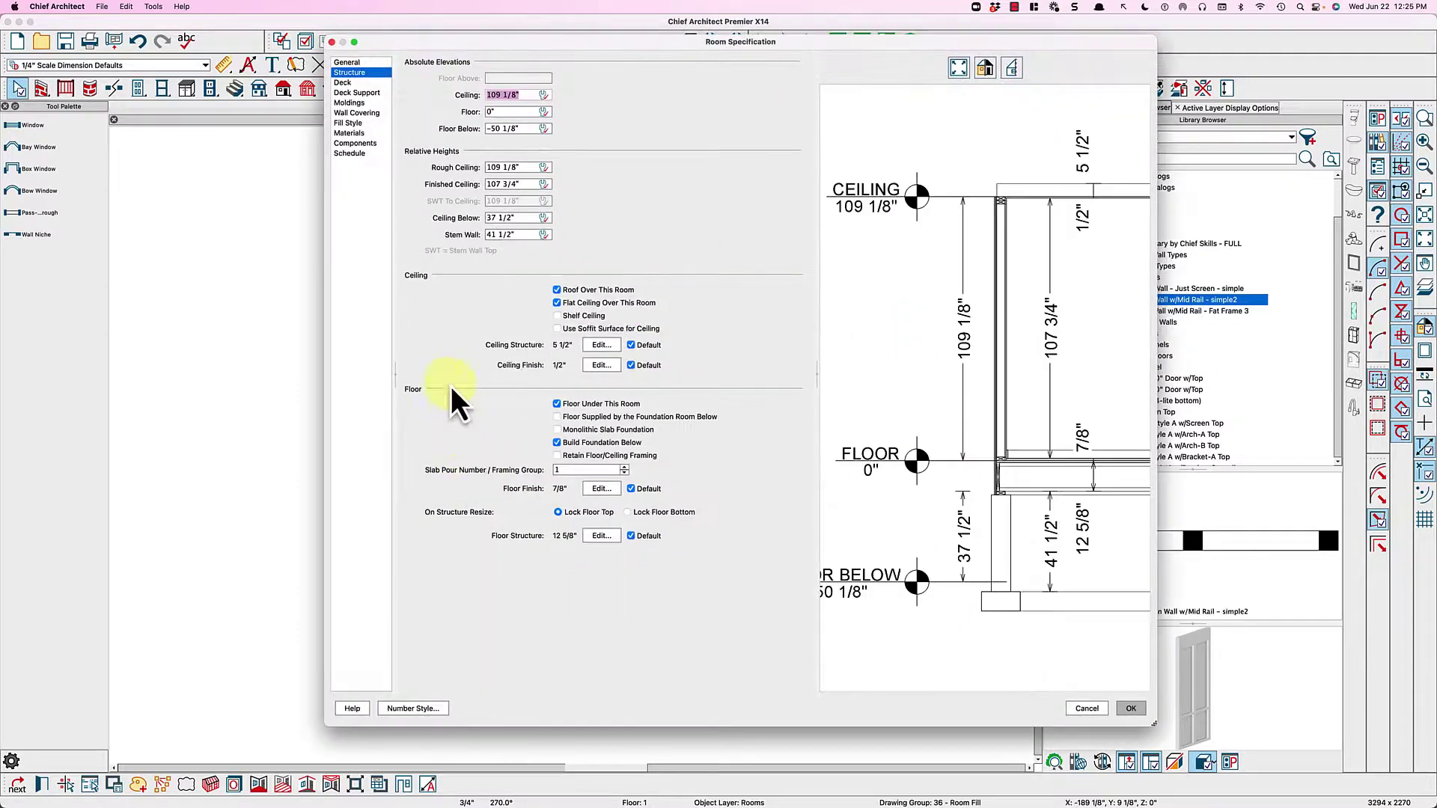
pyautogui.click(348, 62)
pyautogui.click(496, 82)
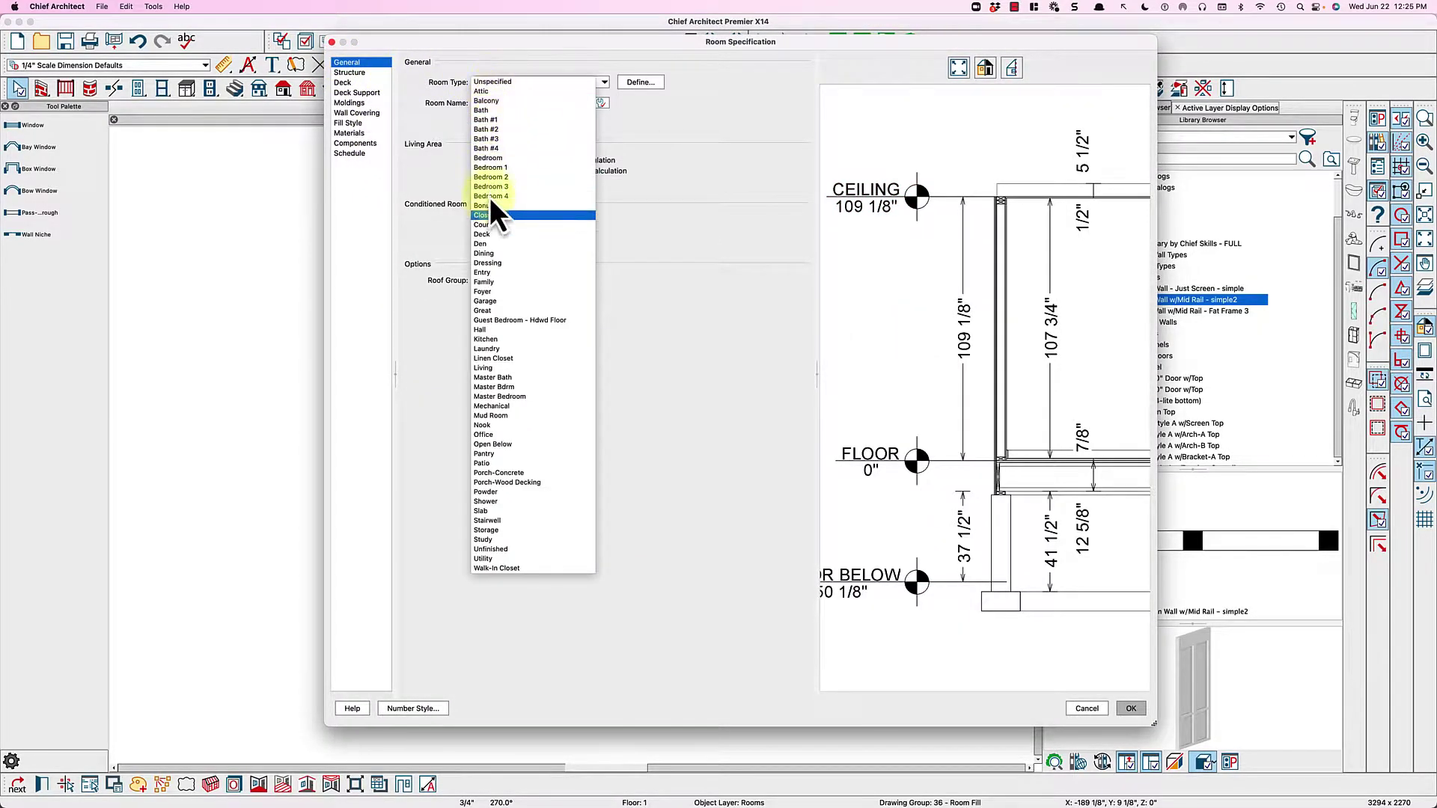
pyautogui.click(488, 234)
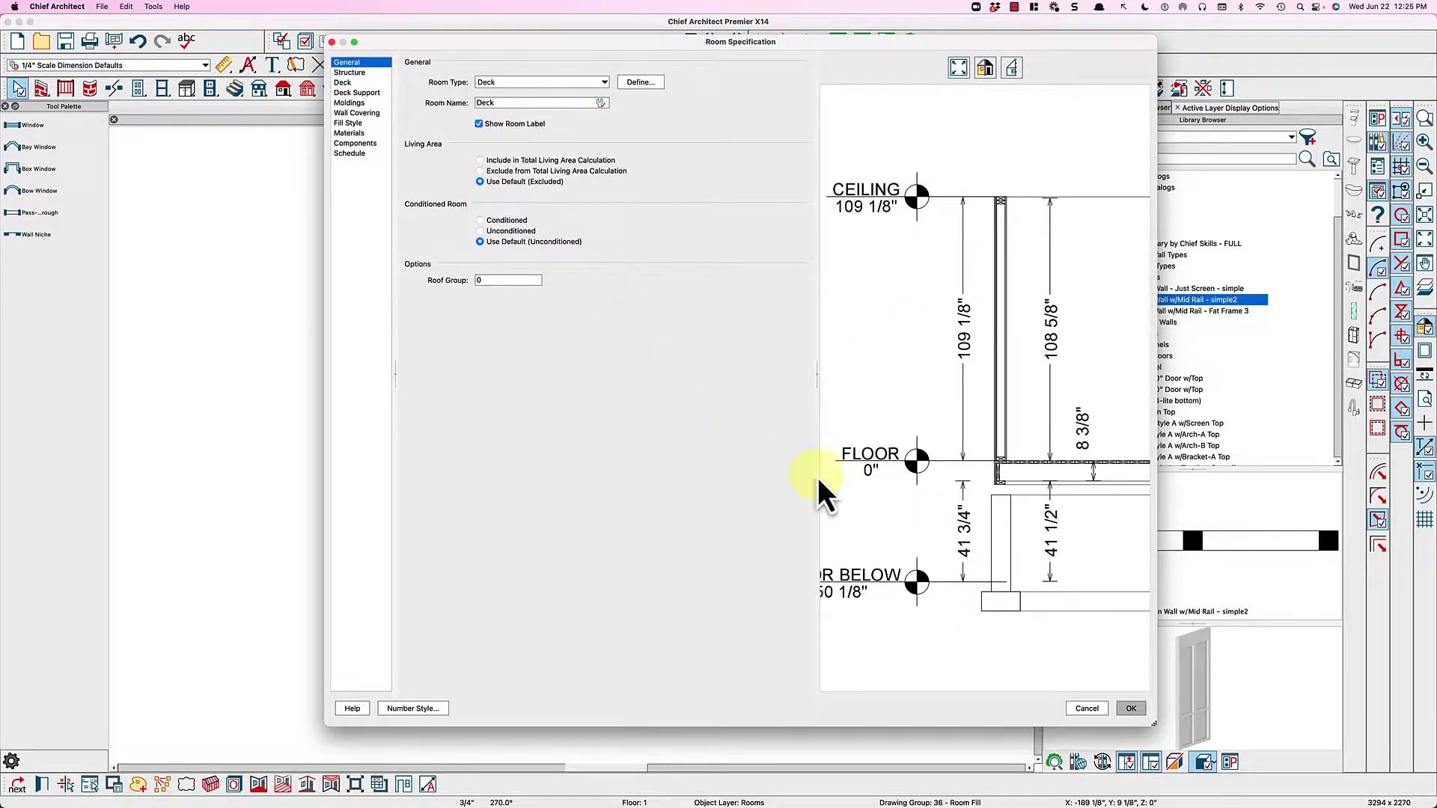
pyautogui.click(1130, 708)
pyautogui.click(408, 472)
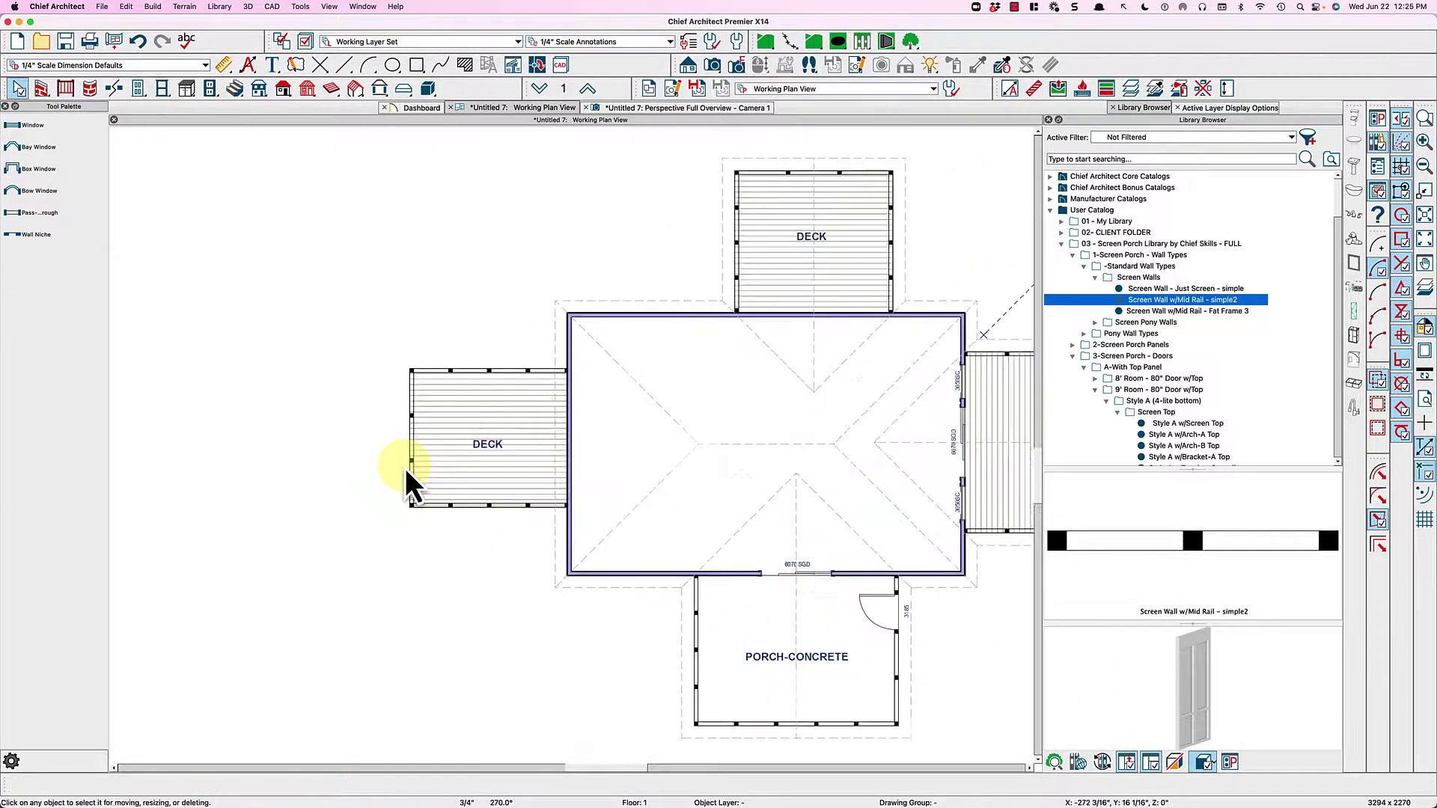
# - Enable Roof Over This Room in the deck's Structure settings
pyautogui.click(457, 474)
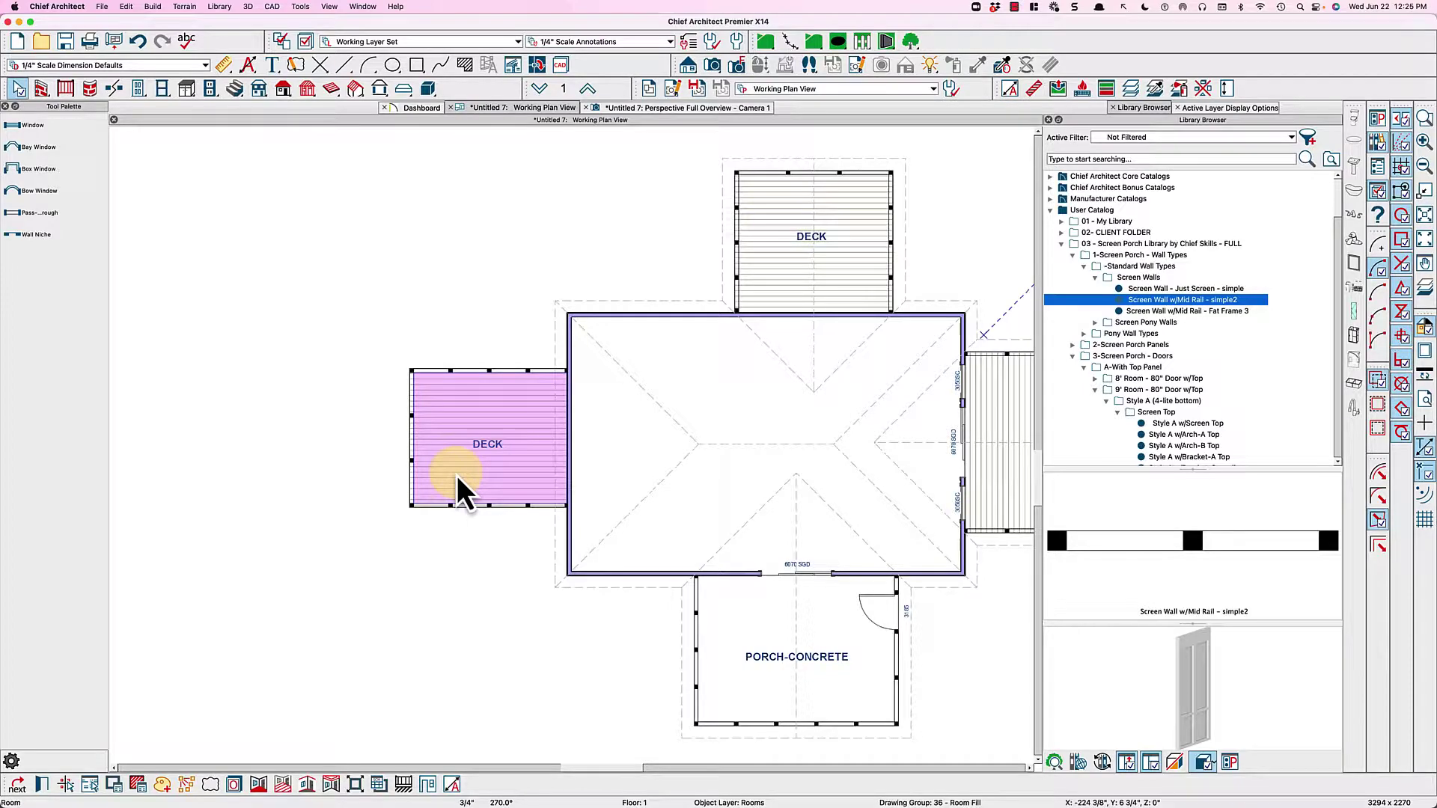
pyautogui.doubleClick(457, 475)
pyautogui.click(349, 73)
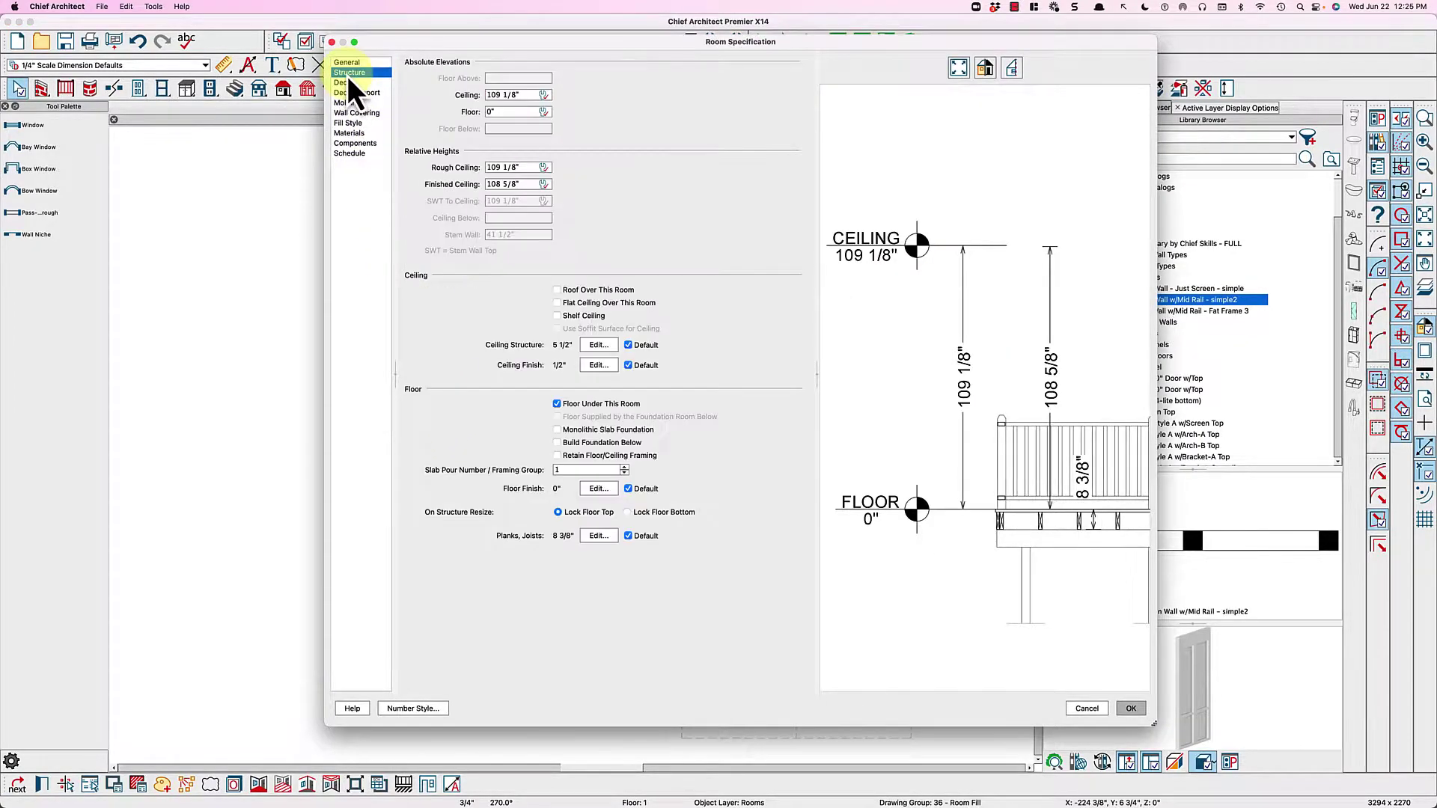
pyautogui.click(560, 293)
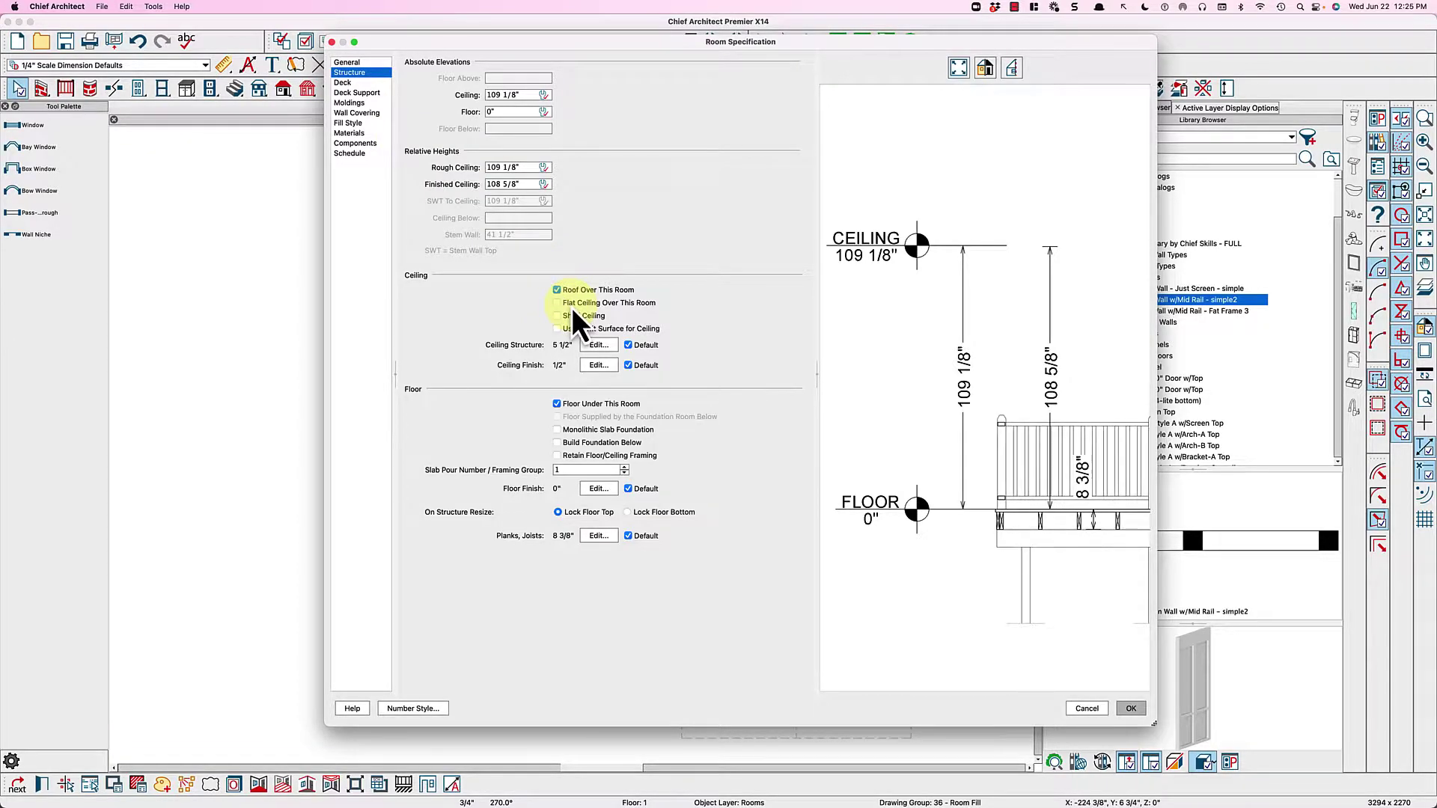
pyautogui.click(1129, 709)
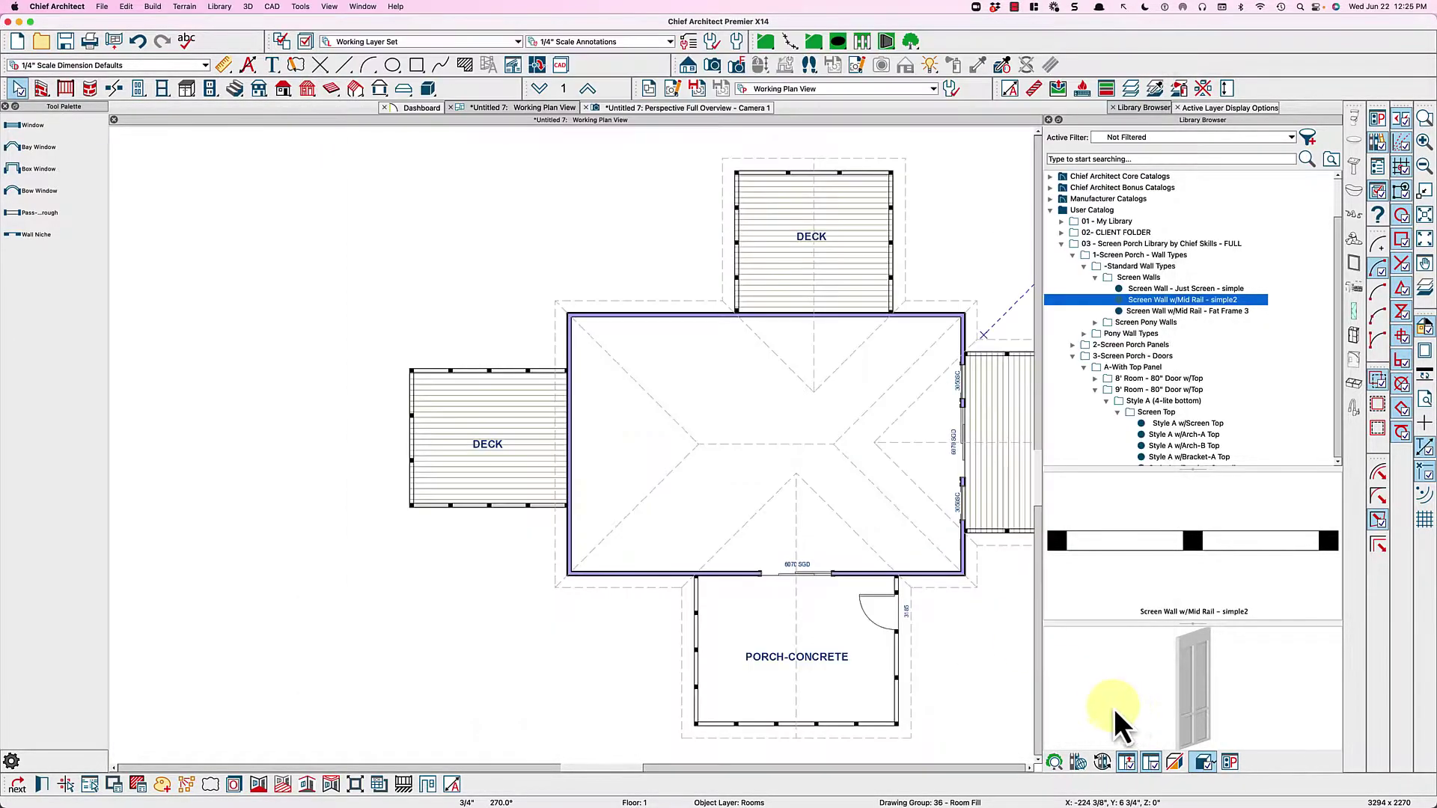
# - Place a Full Camera aimed at the left deck and orbit closer to the screen porch
pyautogui.click(411, 472)
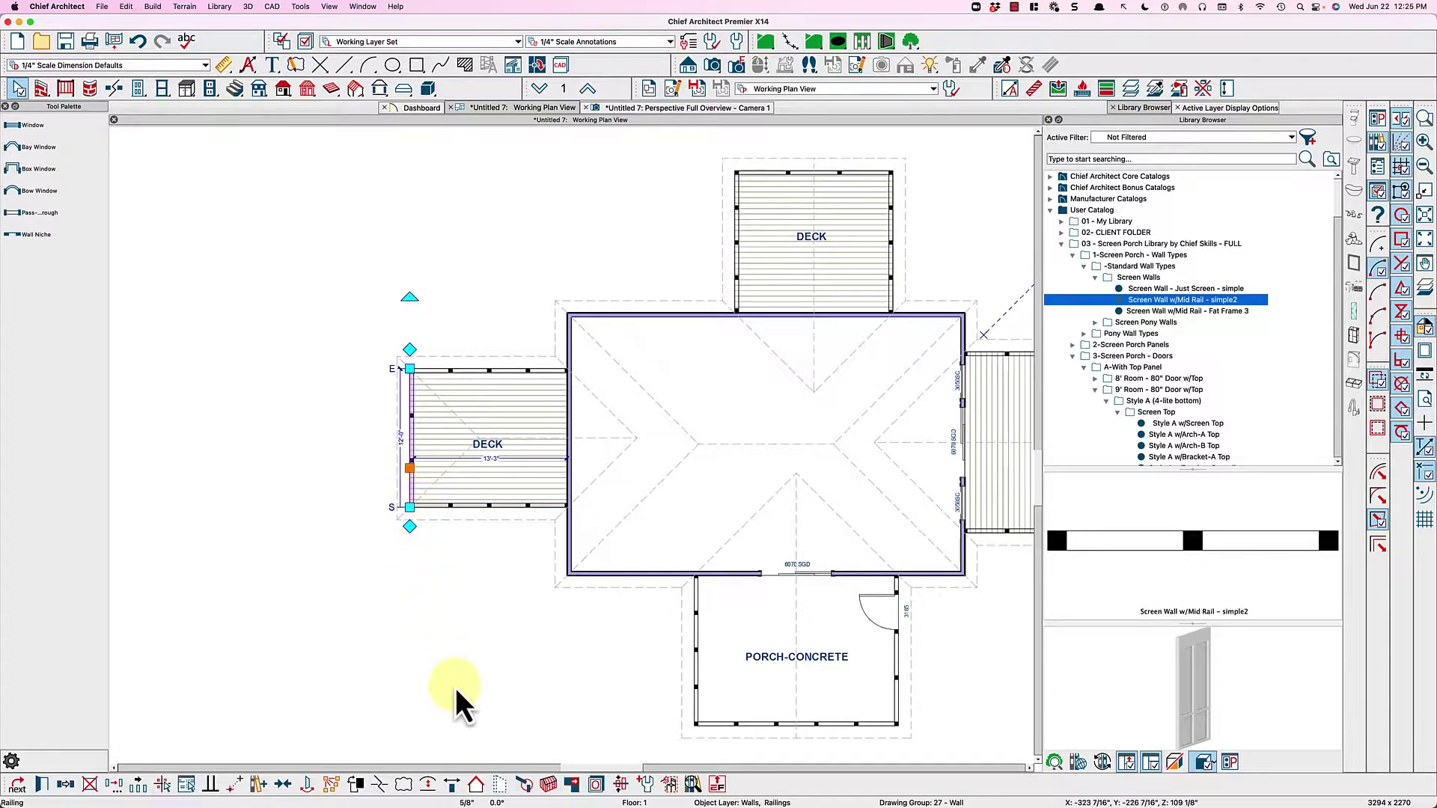
pyautogui.click(416, 572)
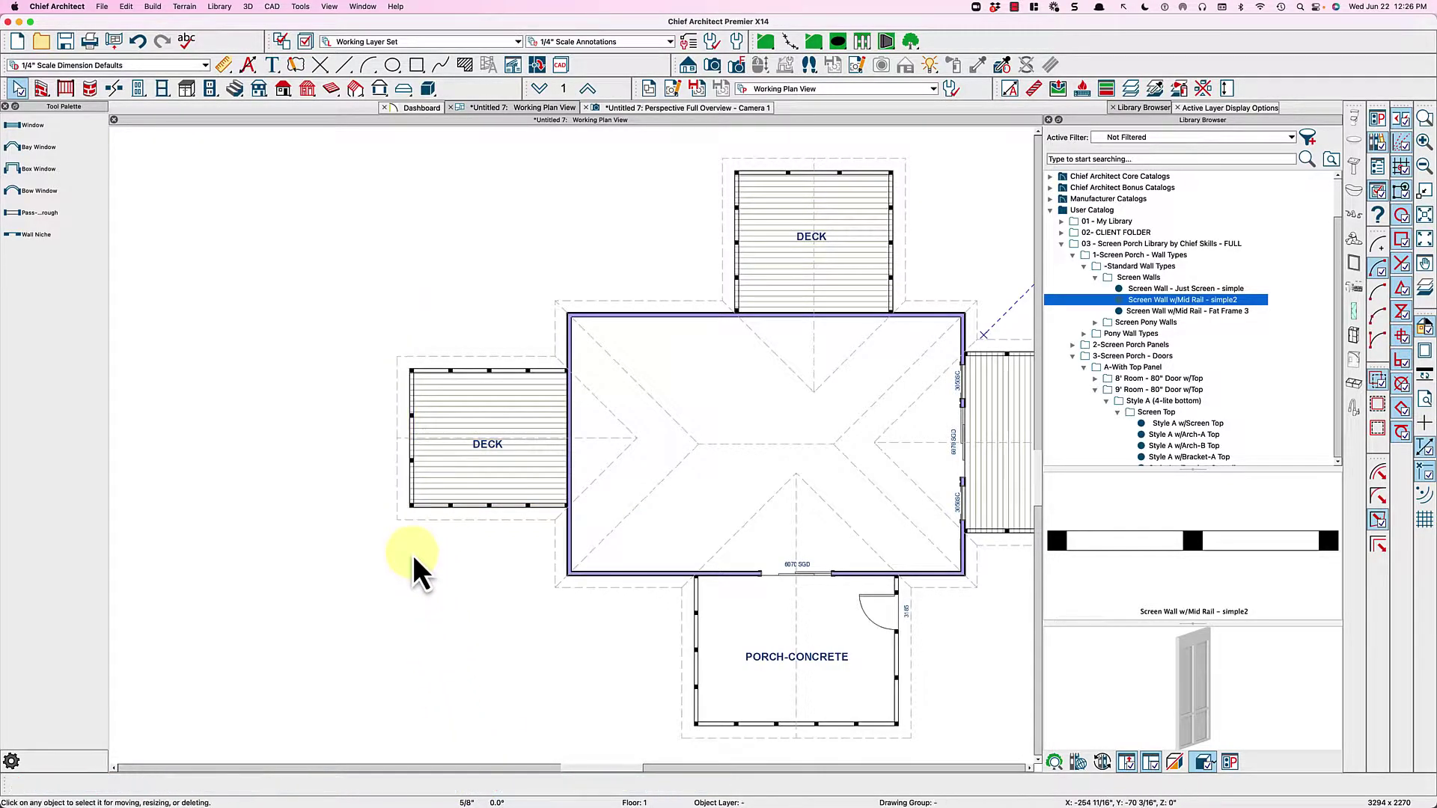
pyautogui.press('F2')
pyautogui.moveTo(173, 644); pyautogui.dragTo(295, 562)
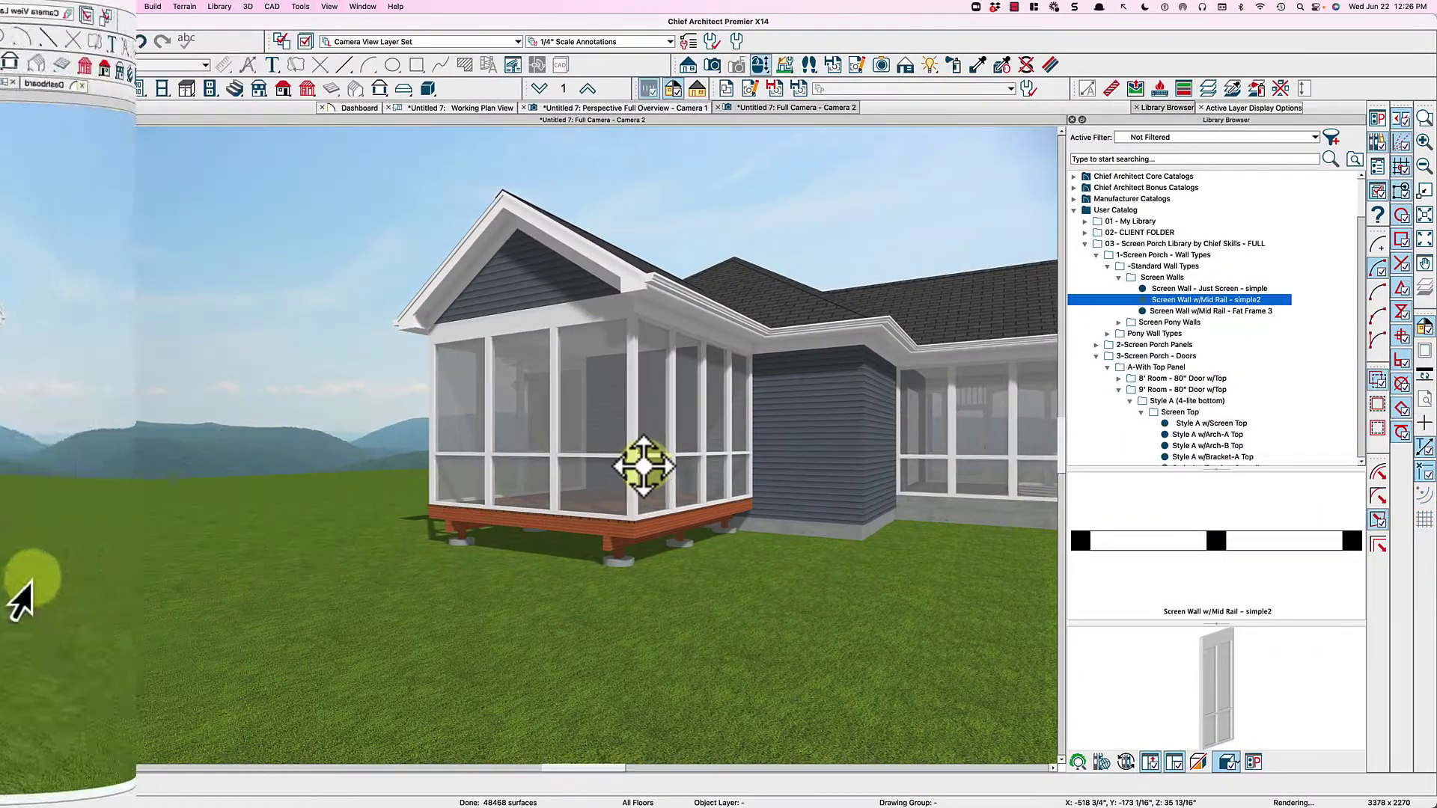
pyautogui.moveTo(644, 466); pyautogui.dragTo(633, 410)
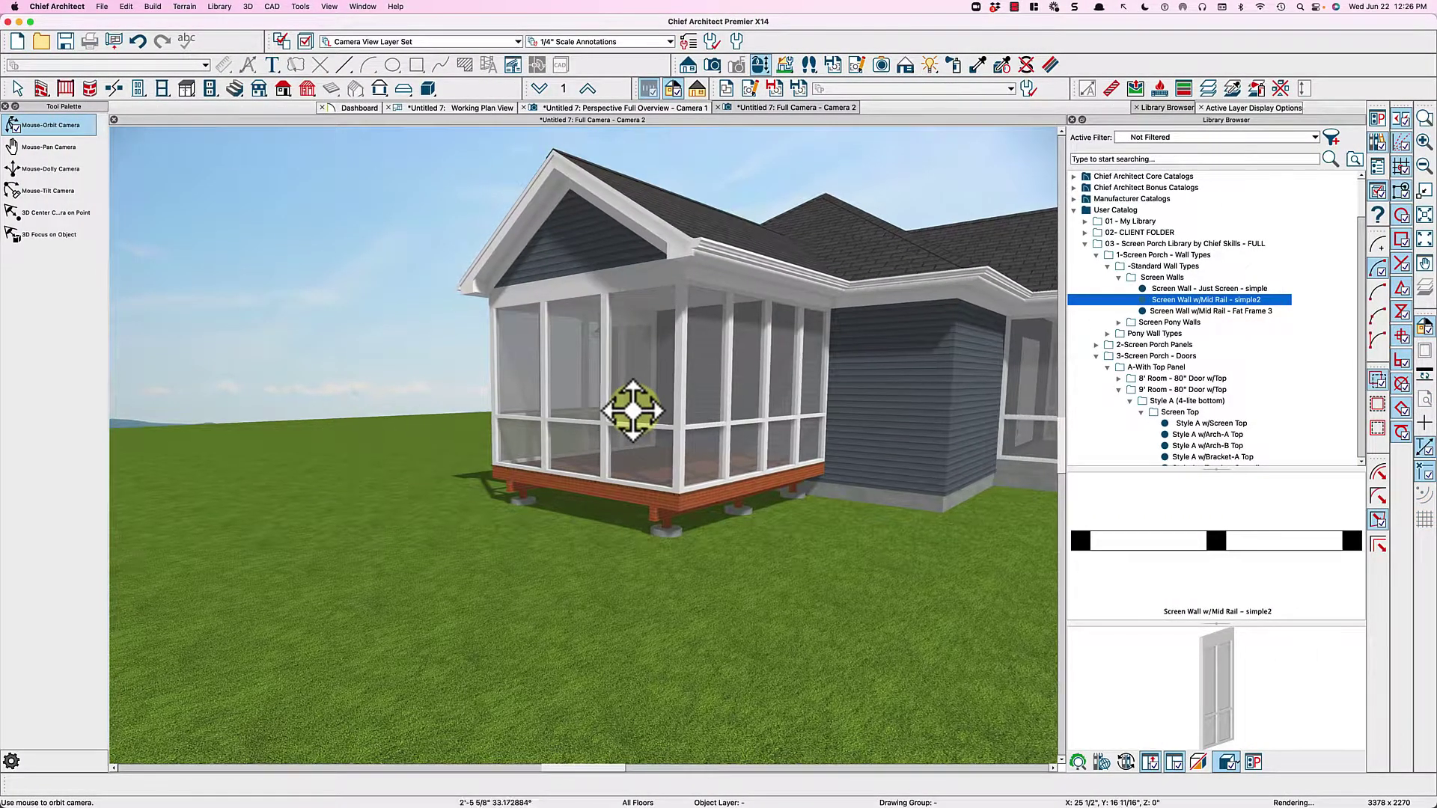
pyautogui.press('space')
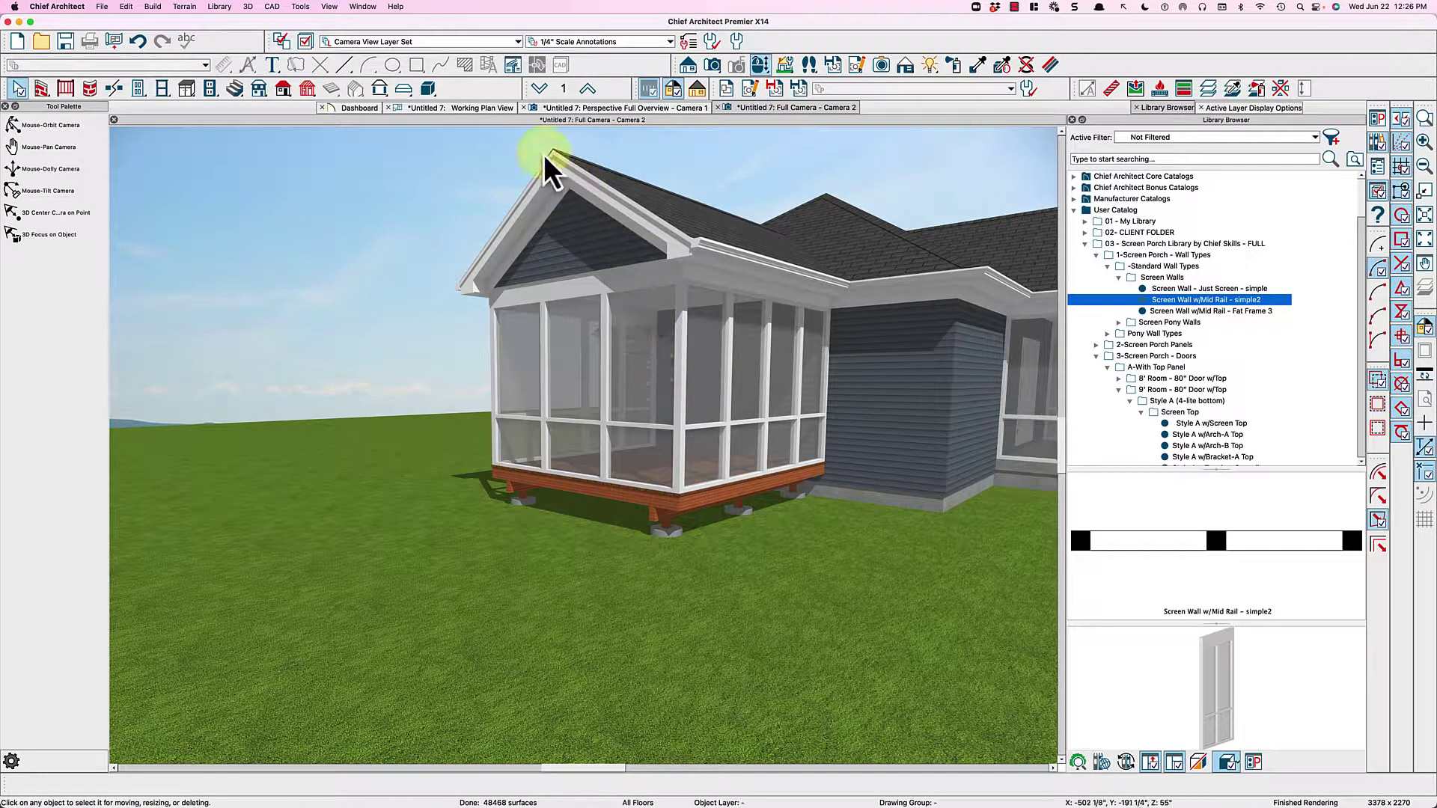
# - Back in the floor plan, set the deck's floor height to -4"
pyautogui.click(482, 110)
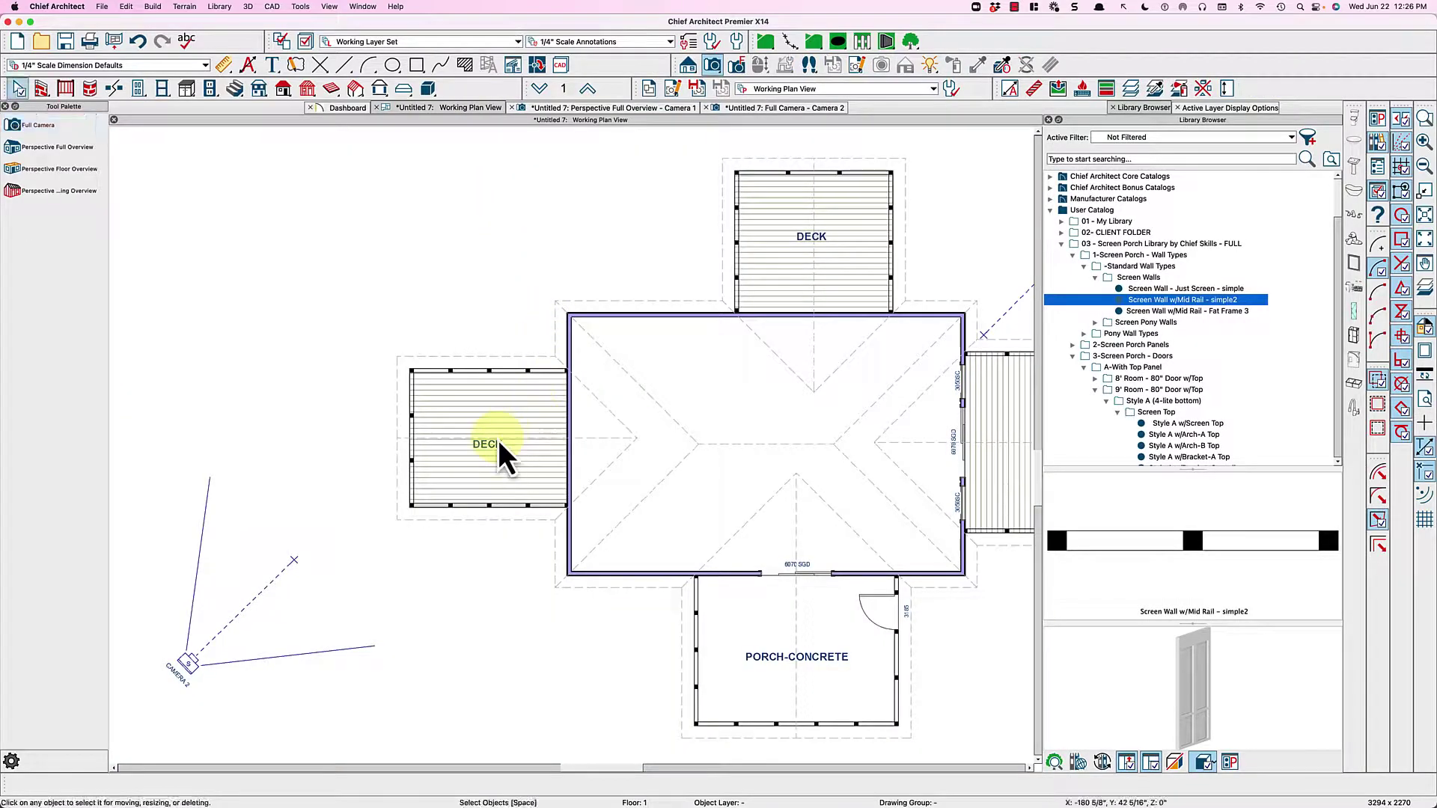
pyautogui.doubleClick(508, 415)
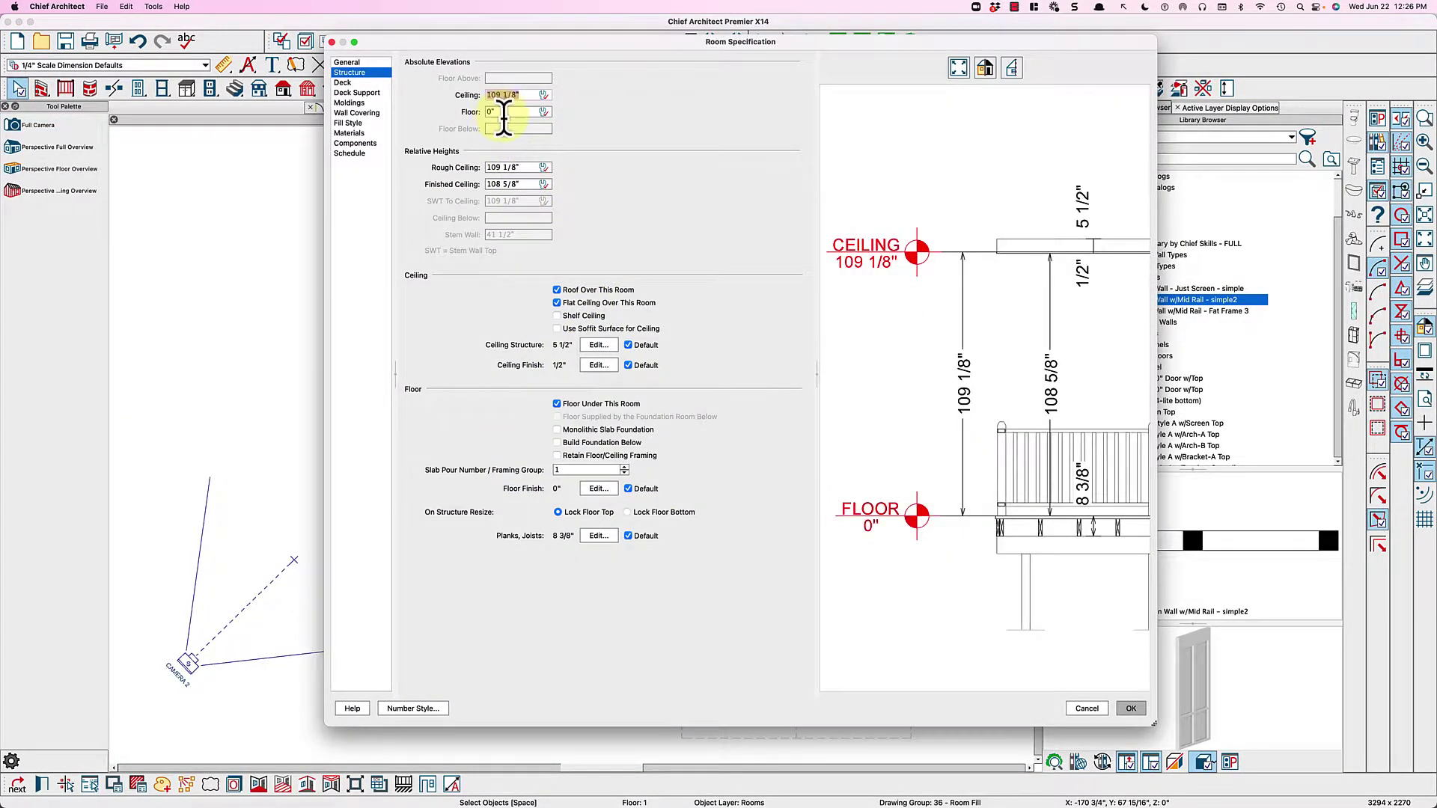
pyautogui.click(505, 113)
pyautogui.write('-4')
pyautogui.press('Tab')
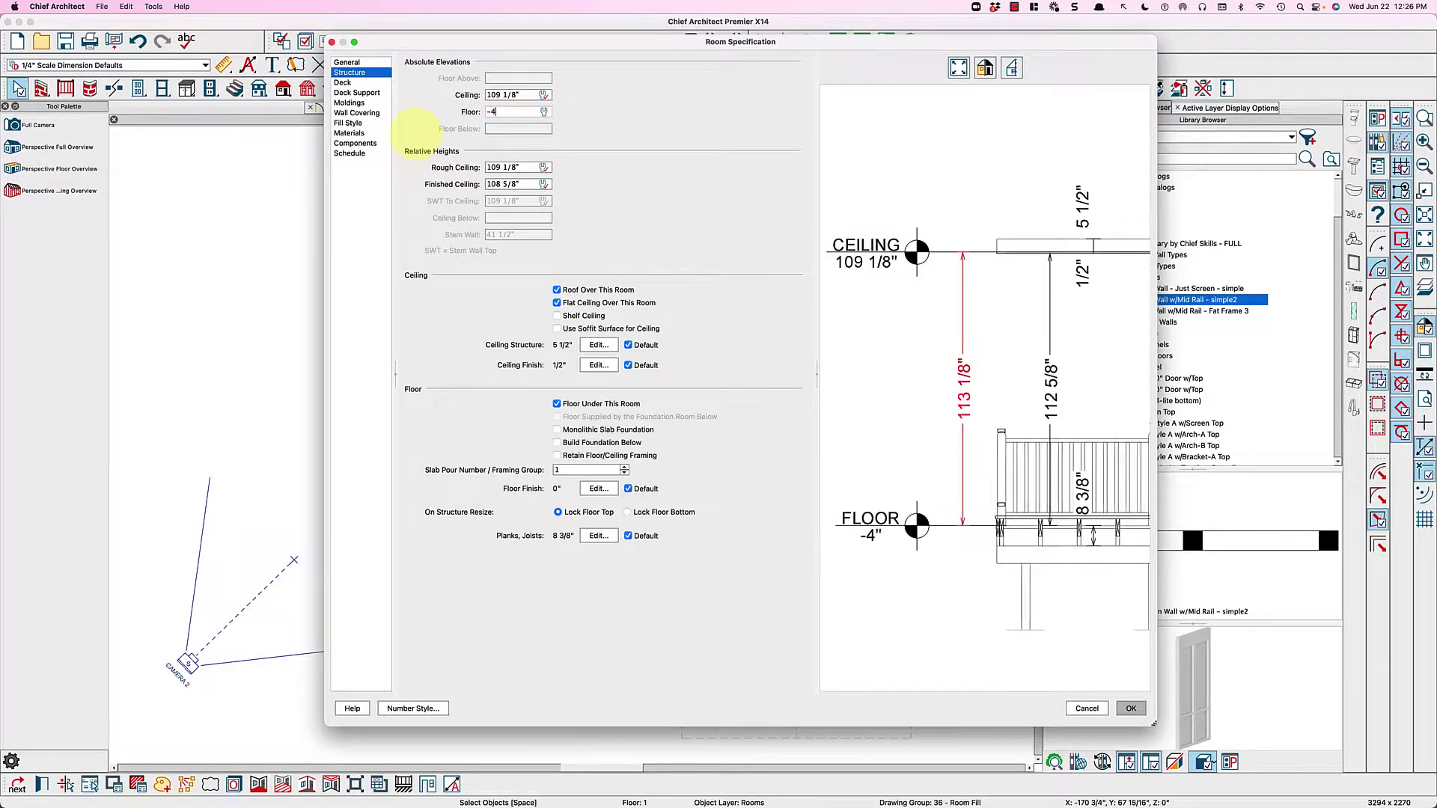
# - Confirm the -4" deck floor and view the screen porch in the 3D camera view
pyautogui.press('Return')
pyautogui.press('Escape')
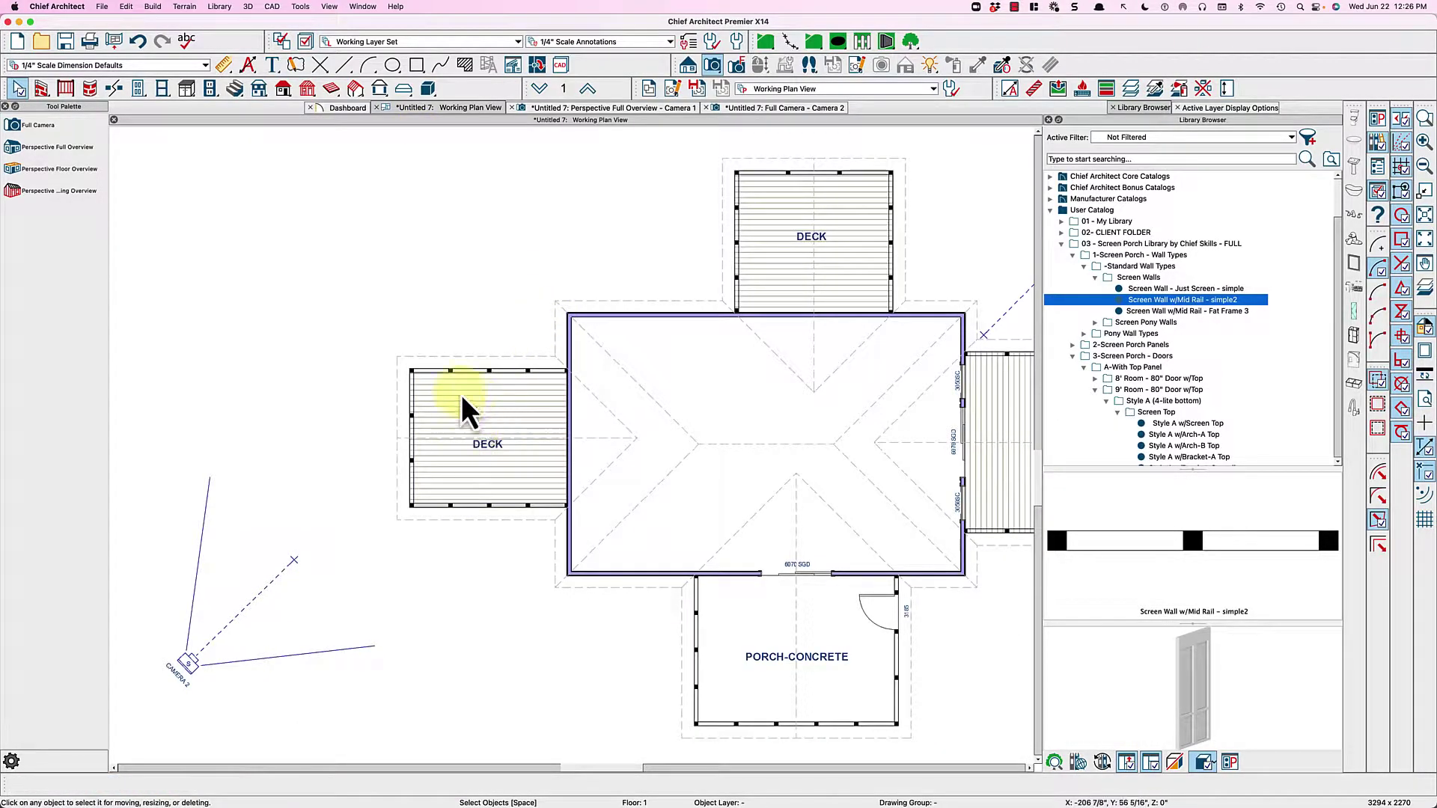
pyautogui.click(184, 669)
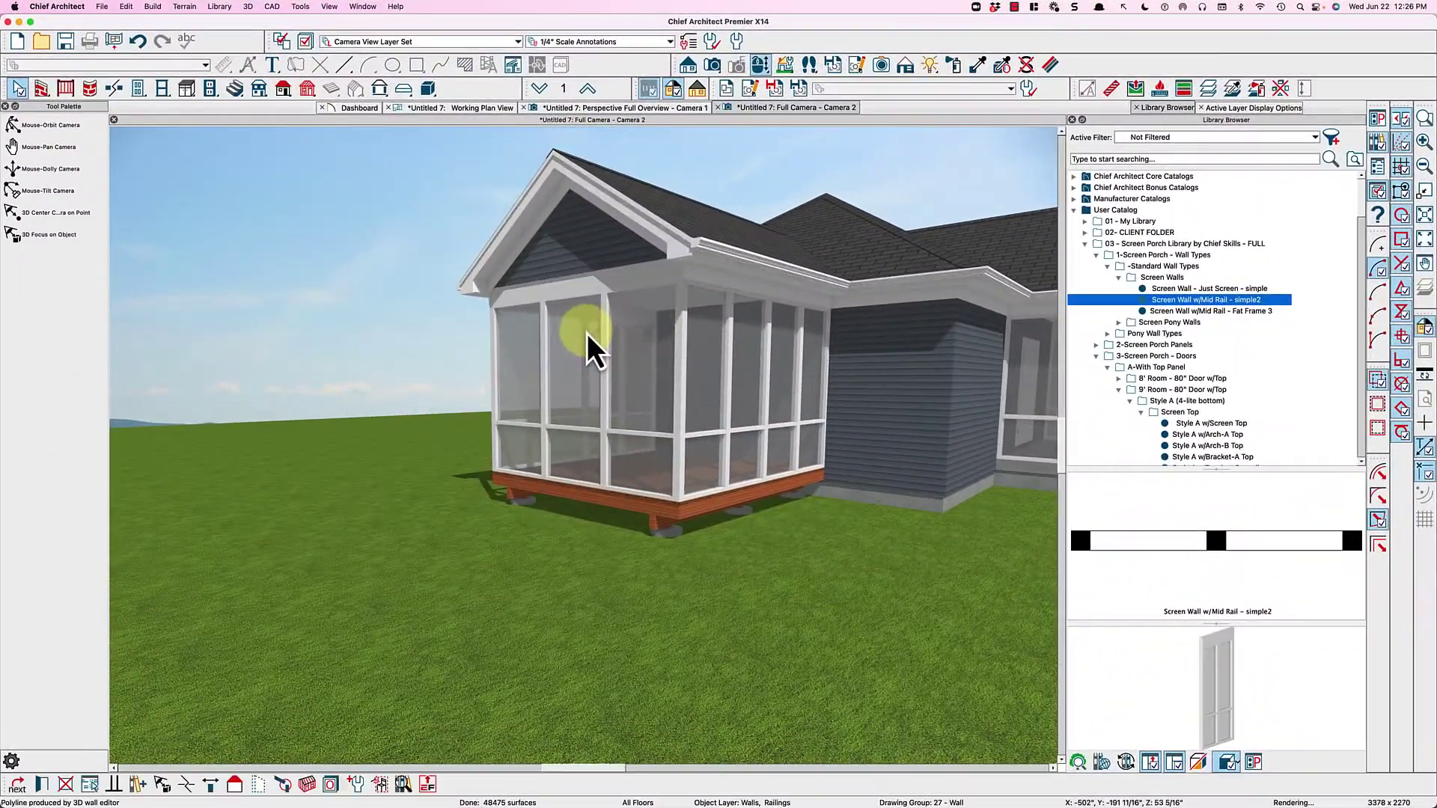
pyautogui.click(517, 318)
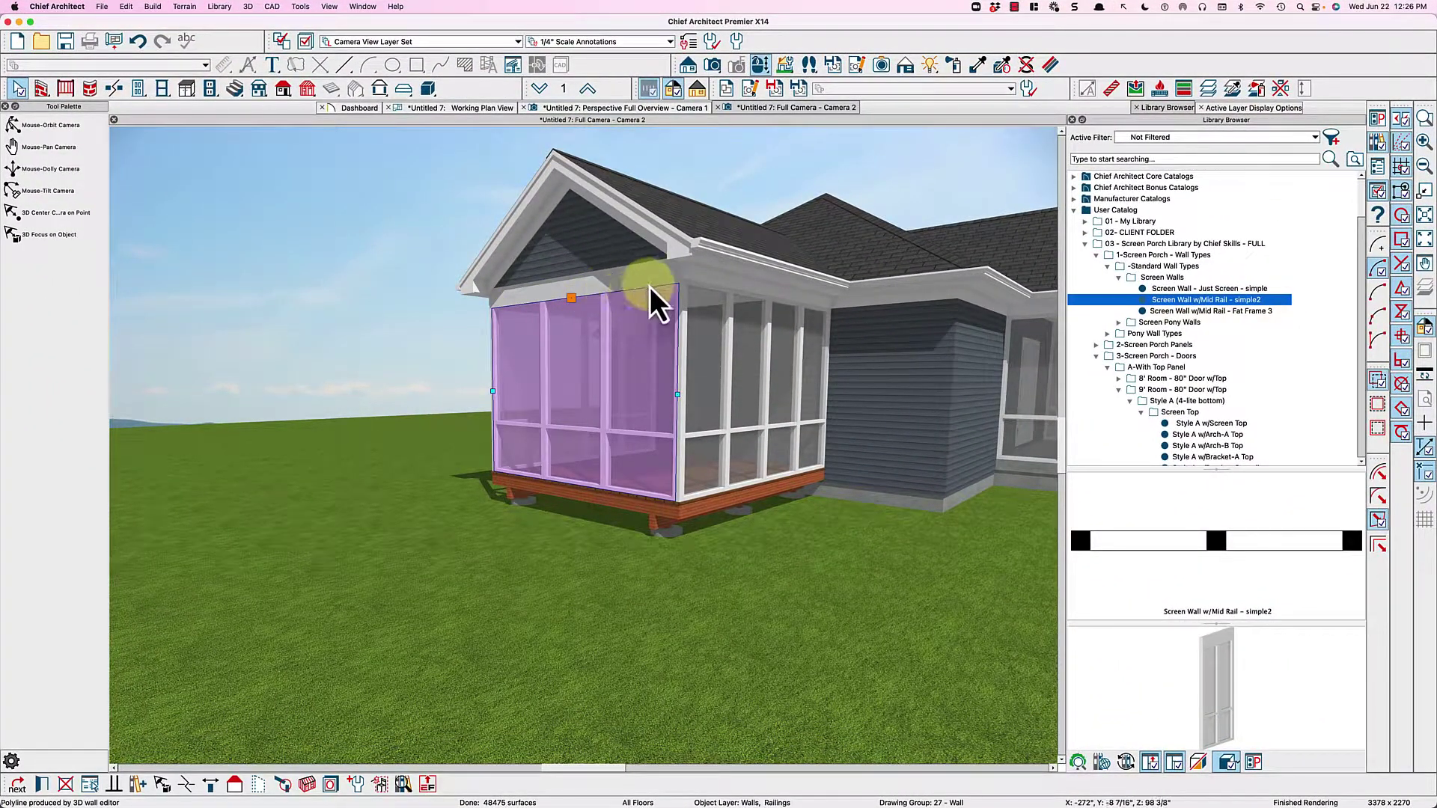
pyautogui.press('Escape')
pyautogui.moveTo(622, 417); pyautogui.dragTo(604, 465)
# - Check the porch wall's Railing Specification without changes, then orbit to show more of the house
pyautogui.press('Escape')
pyautogui.doubleClick(604, 465)
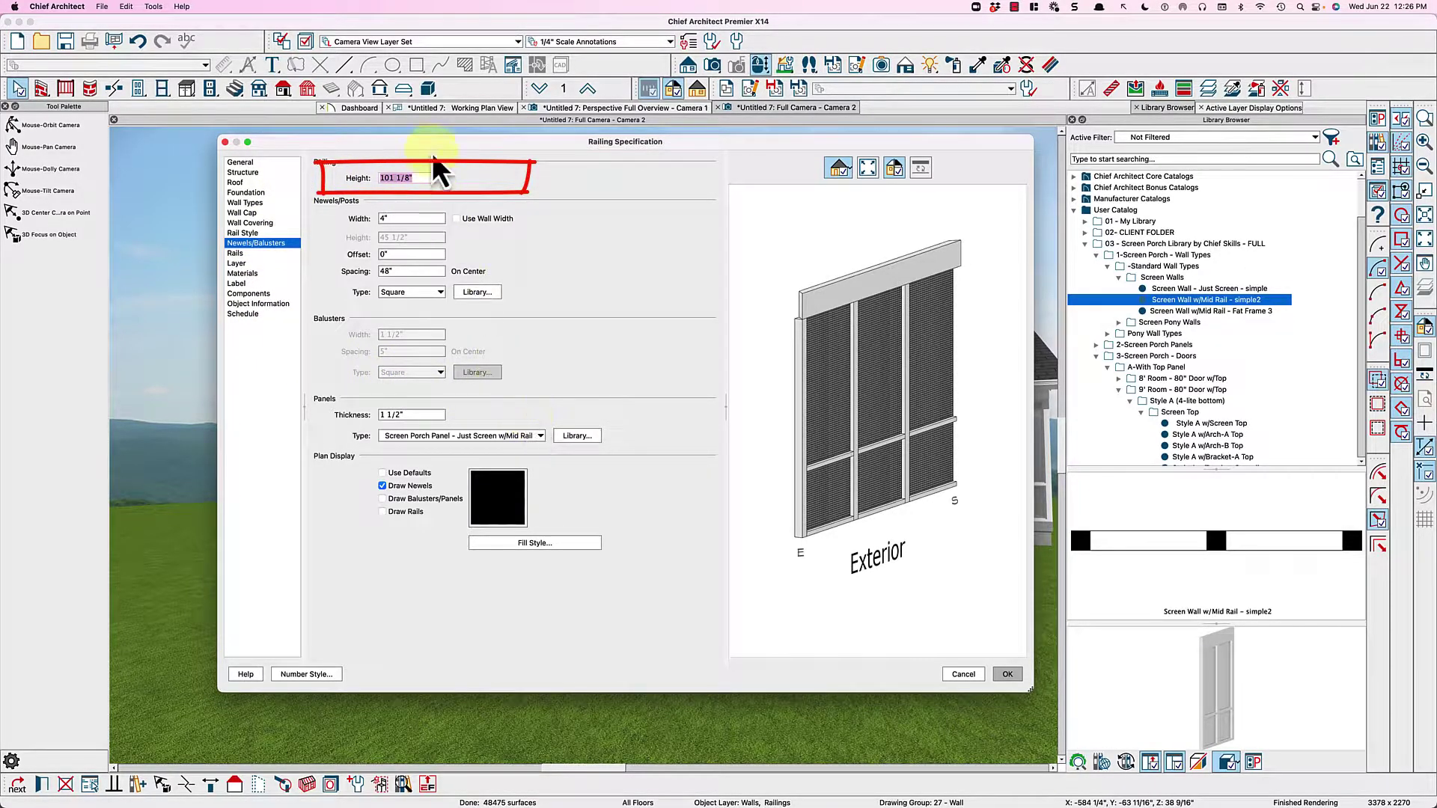
pyautogui.press('Return')
pyautogui.press('Escape')
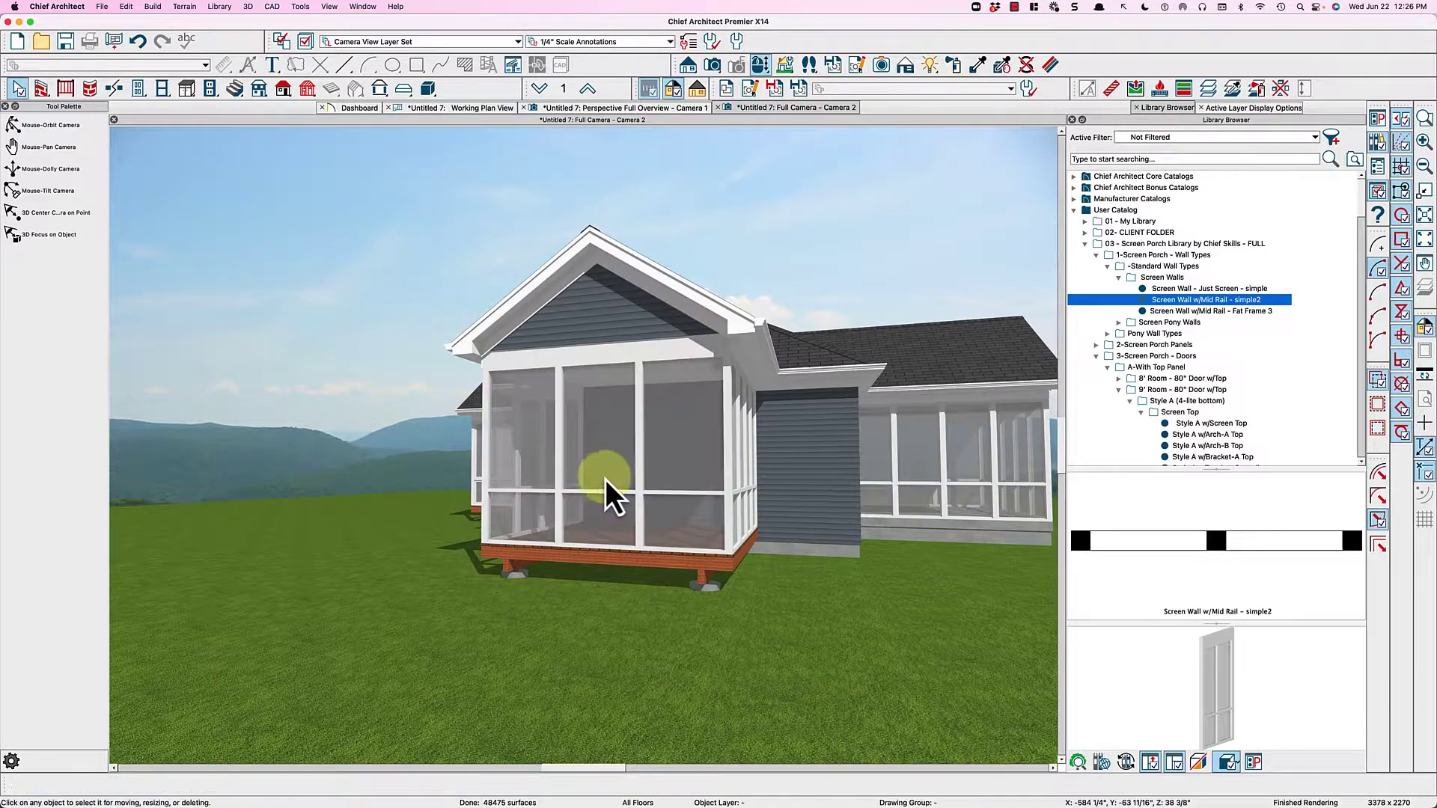
pyautogui.moveTo(712, 459); pyautogui.dragTo(670, 471)
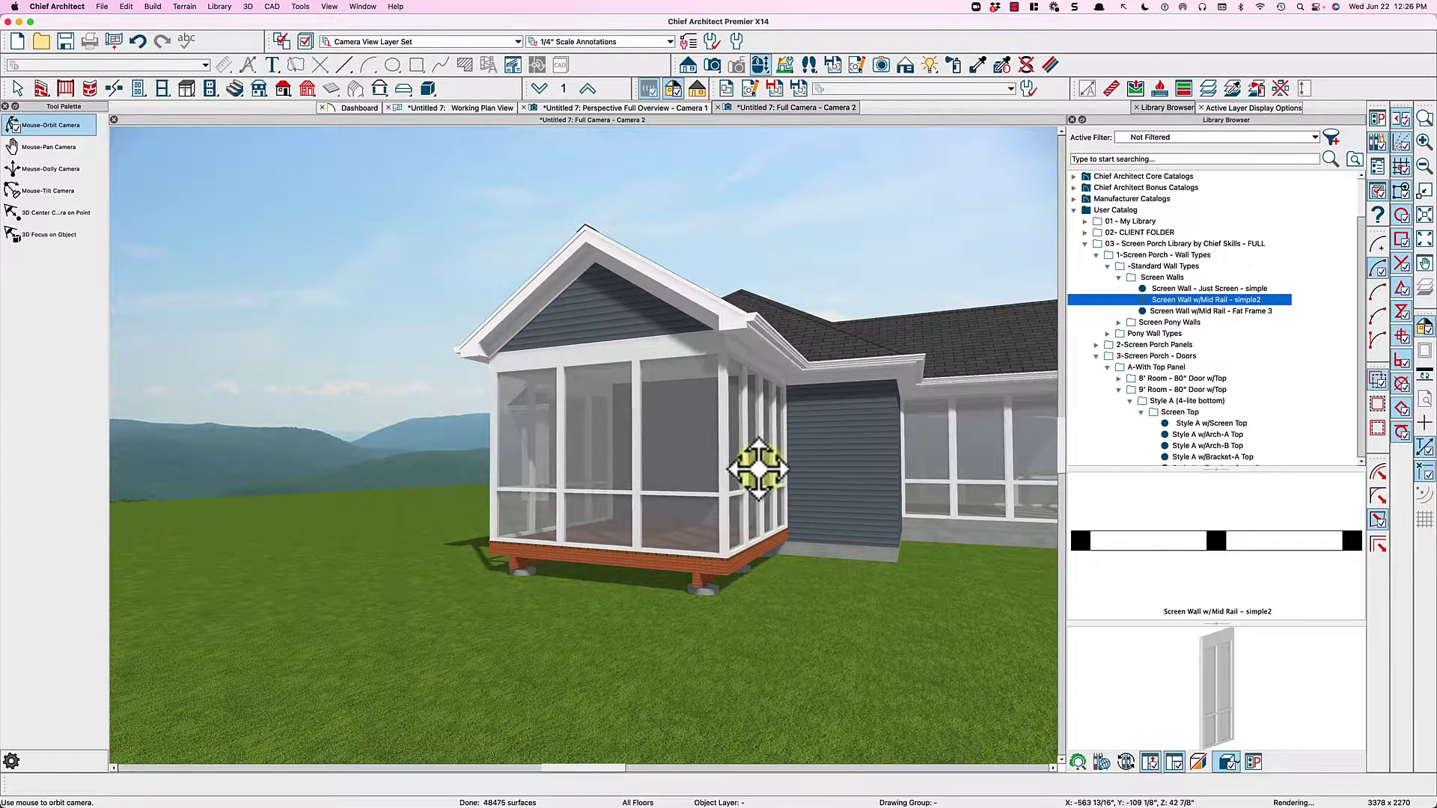
pyautogui.moveTo(756, 459); pyautogui.dragTo(587, 487)
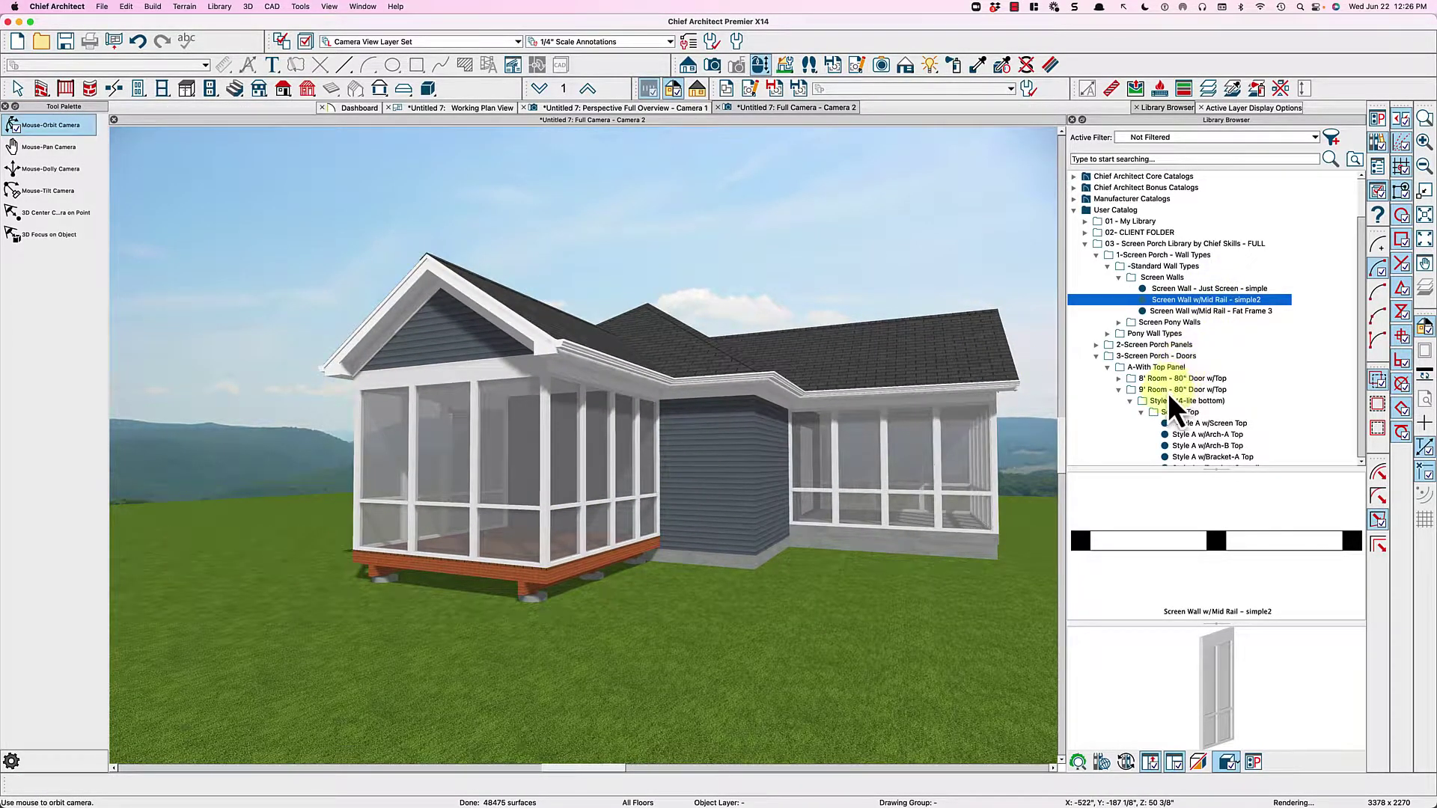
# - Apply Jefferson Bottom Panel x 1 - Fat from Historic Style Bottoms to the left porch bays
pyautogui.click(1098, 357)
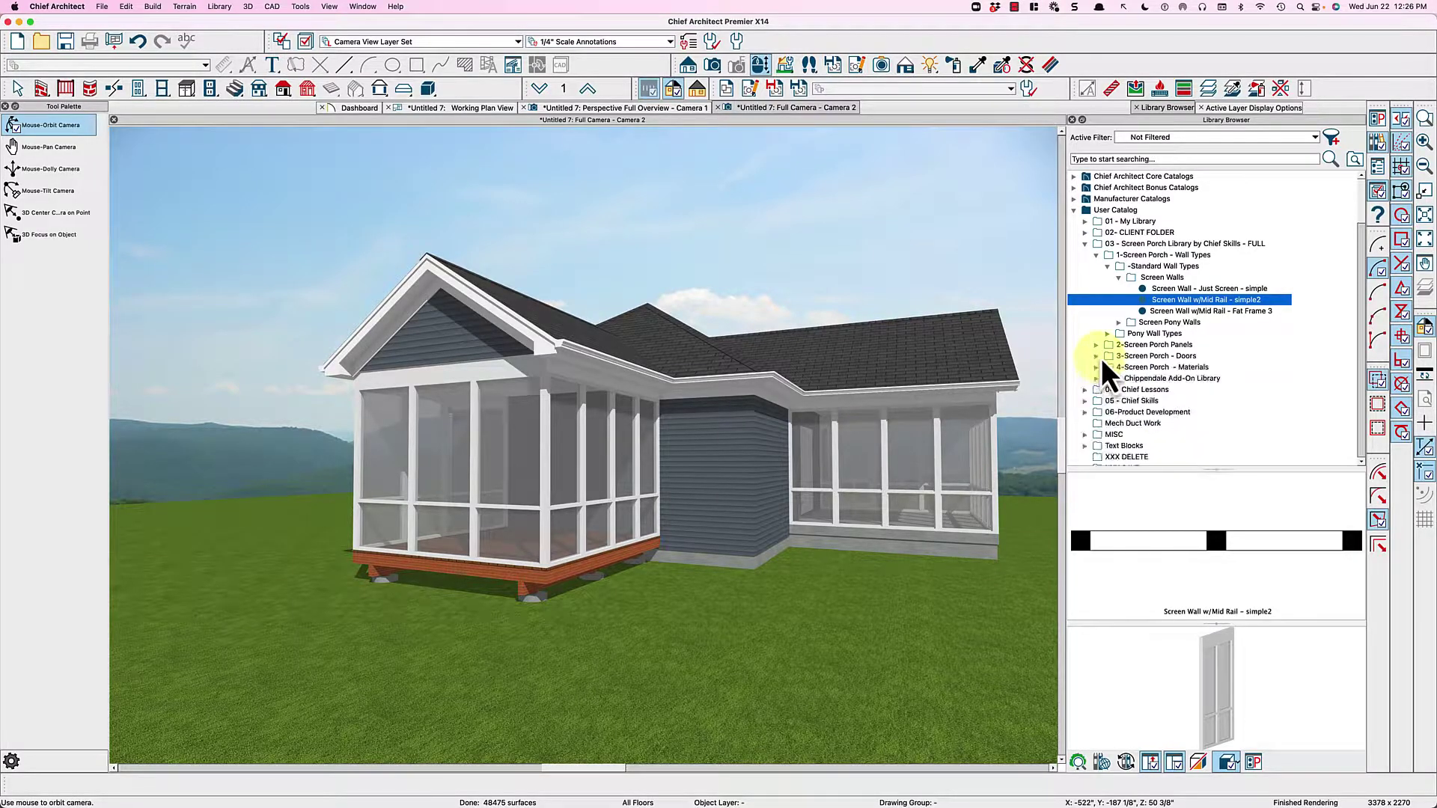
pyautogui.click(1098, 345)
pyautogui.click(1119, 334)
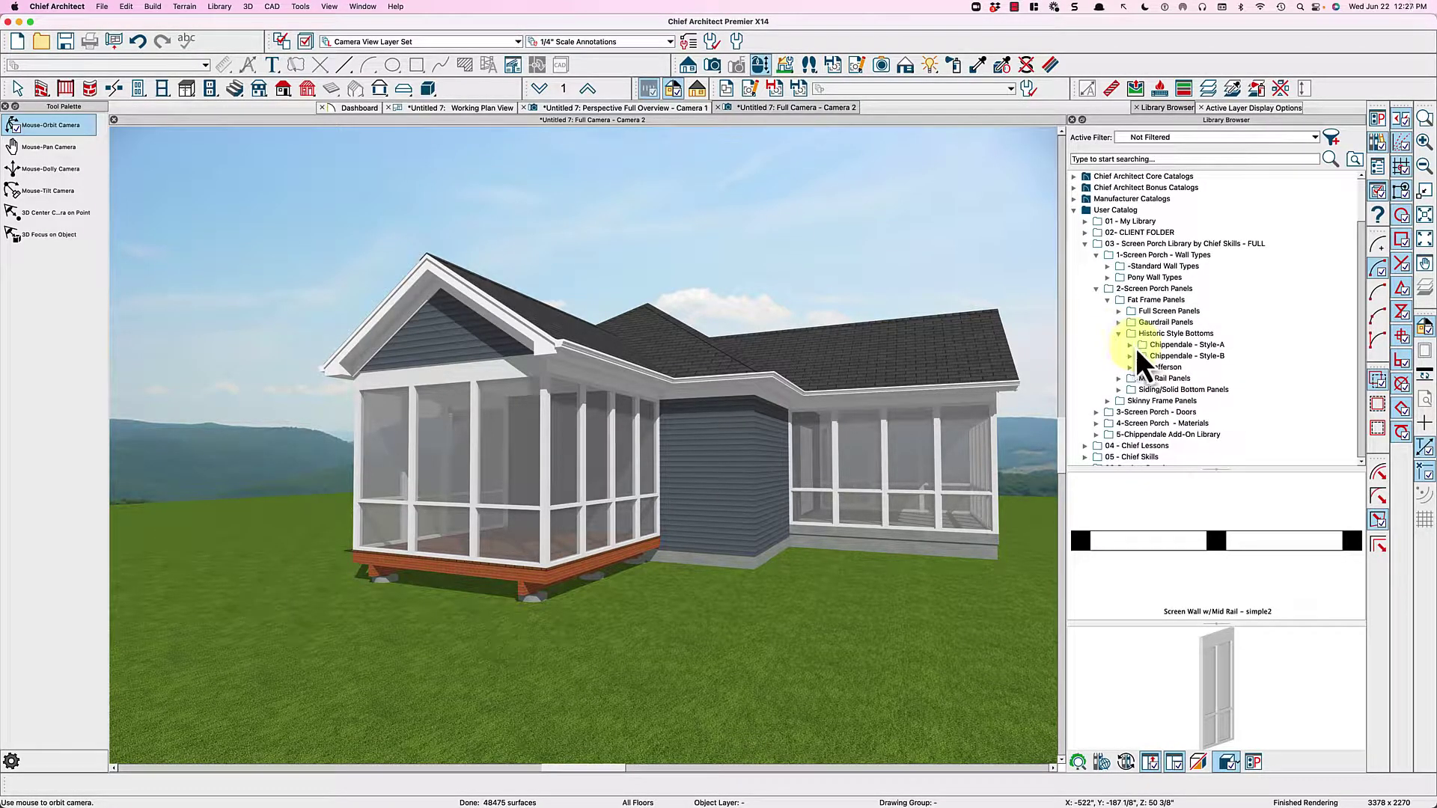
pyautogui.click(1131, 368)
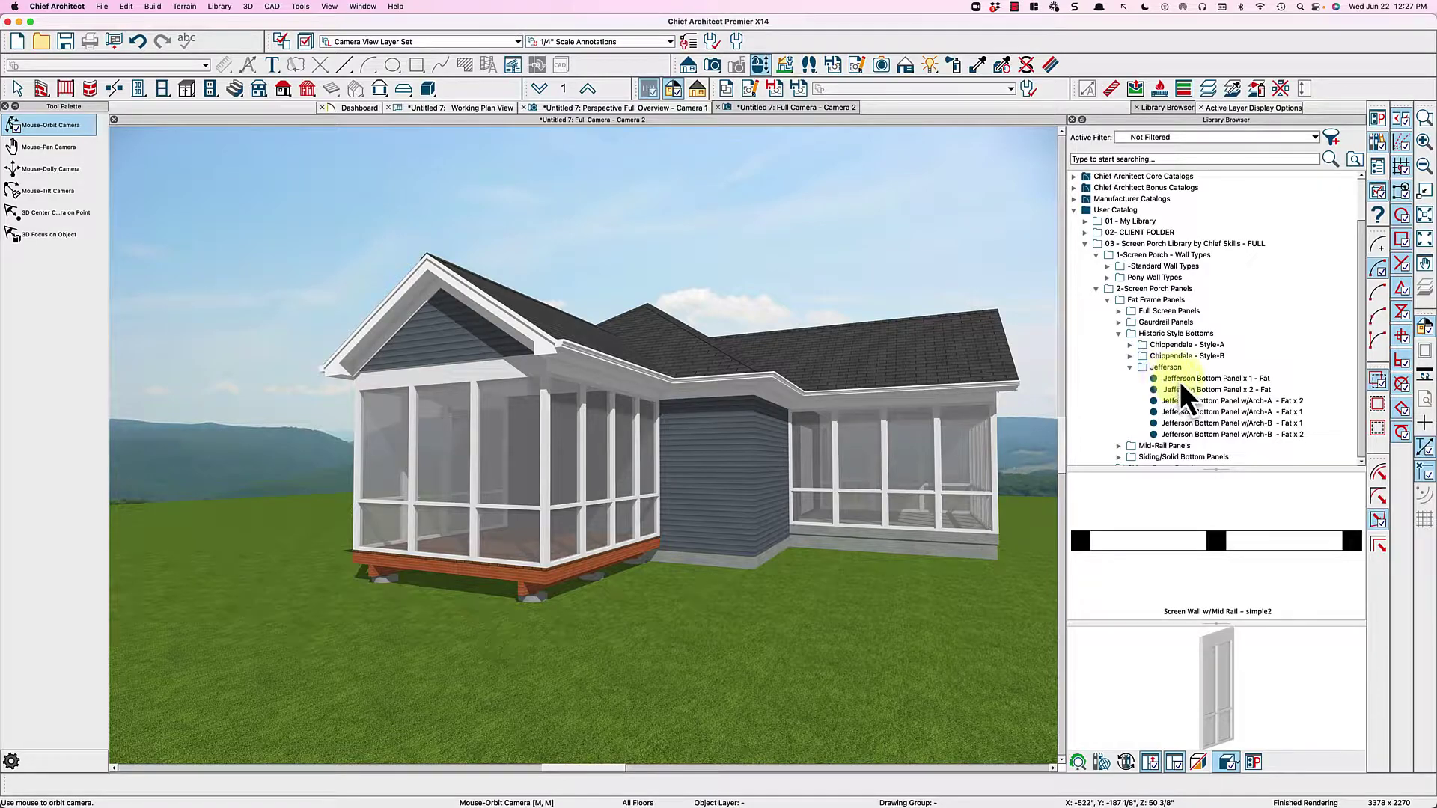
pyautogui.click(1183, 381)
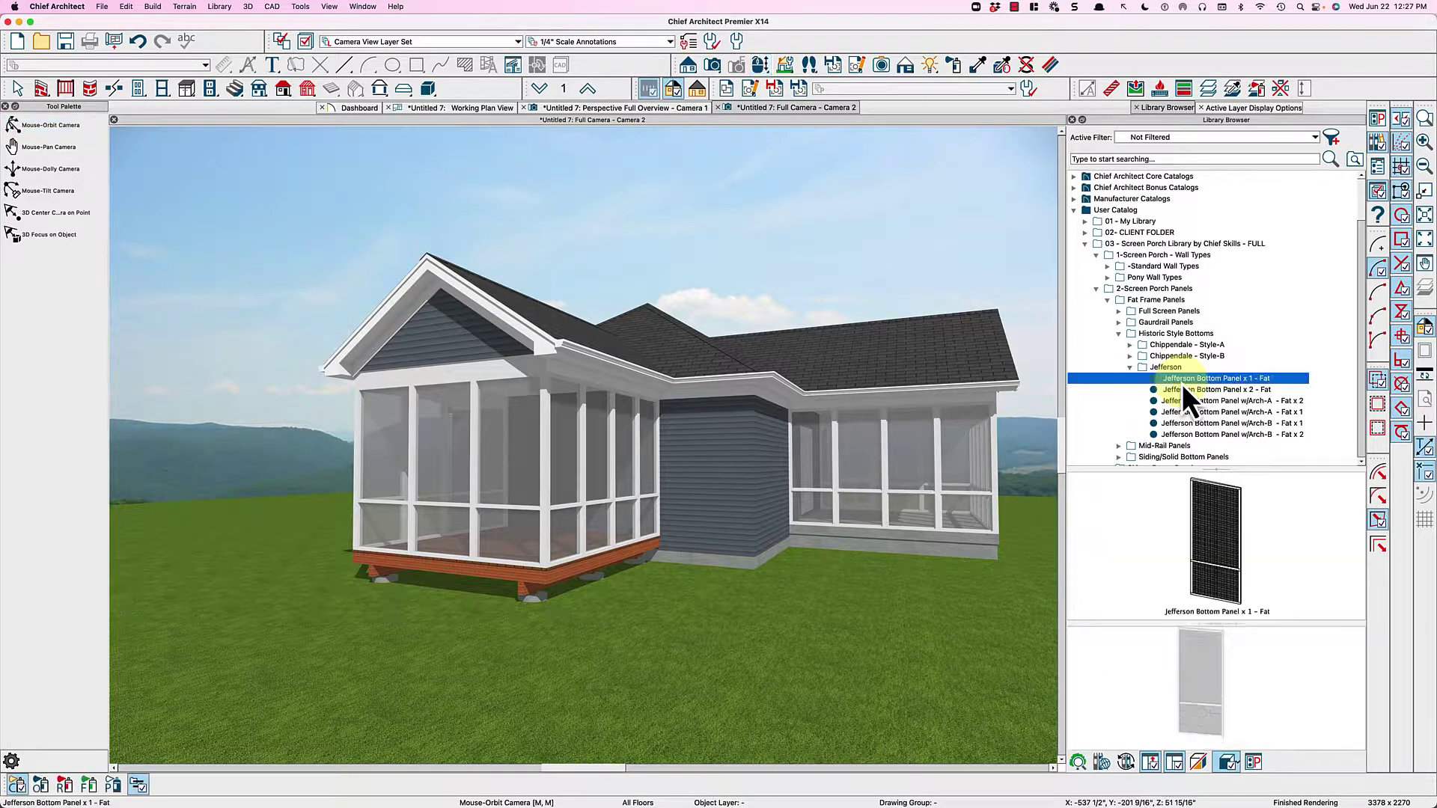
pyautogui.click(450, 470)
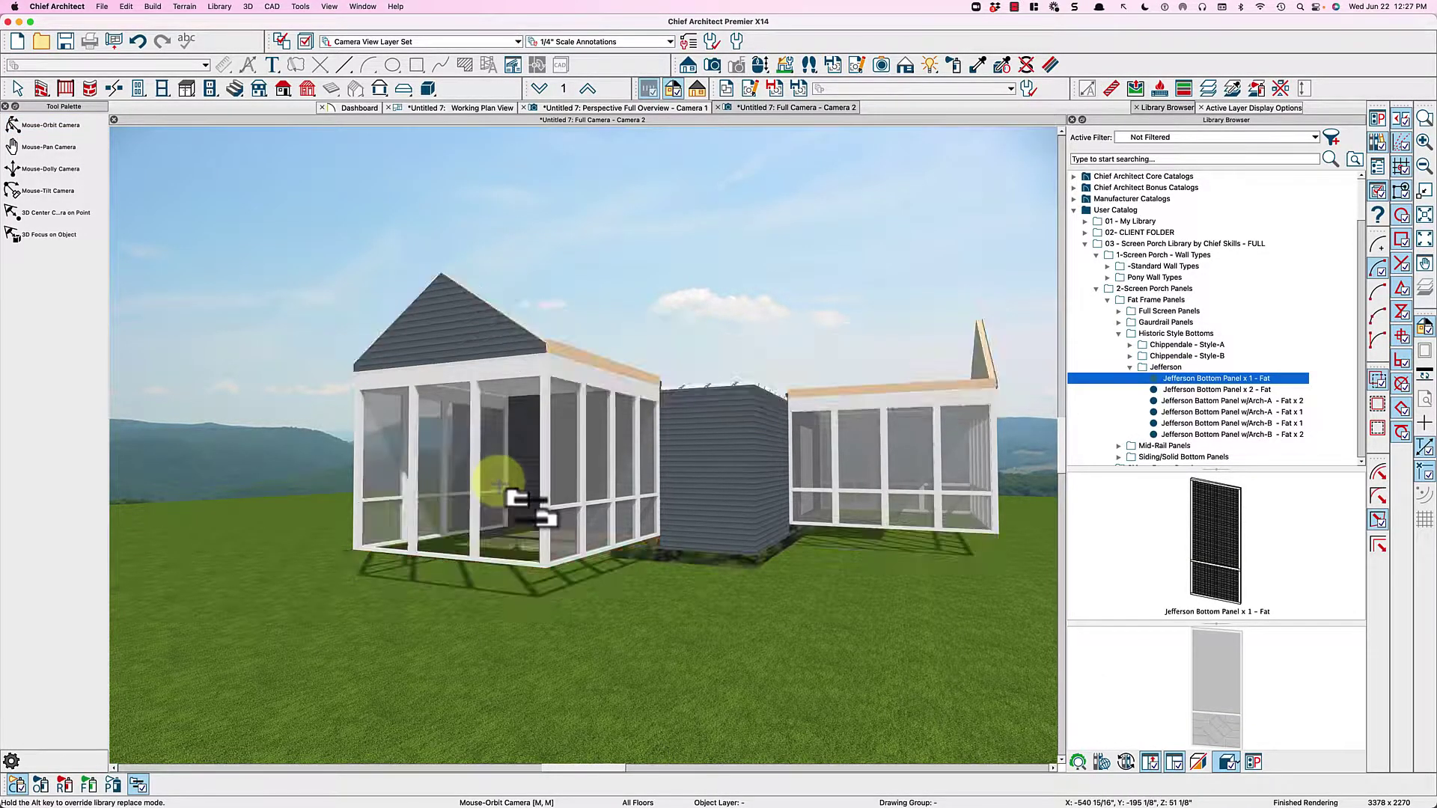
pyautogui.click(573, 476)
pyautogui.press('Escape')
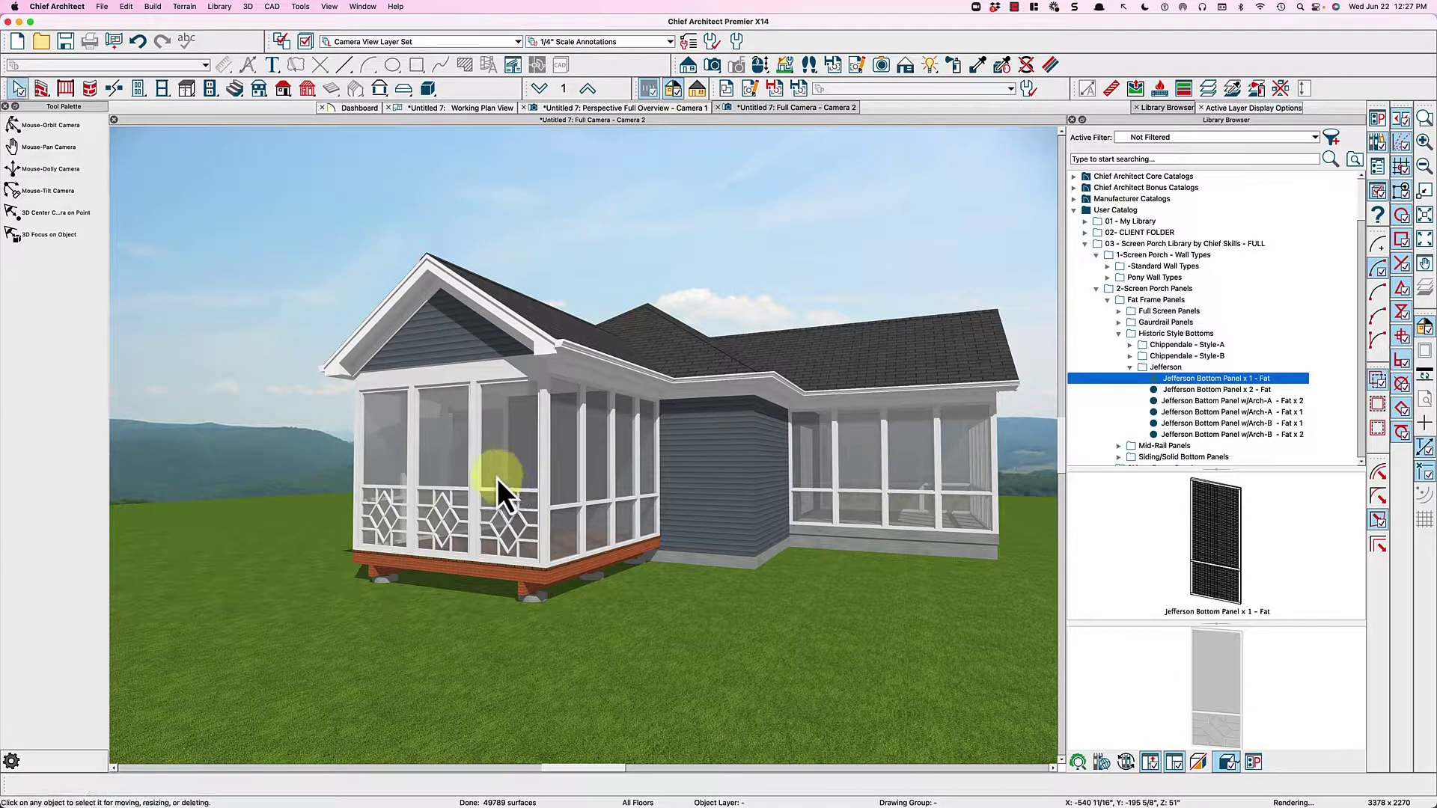
# - Widen the porch wall's newel spacing to 60" in its Railing Specification
pyautogui.click(497, 478)
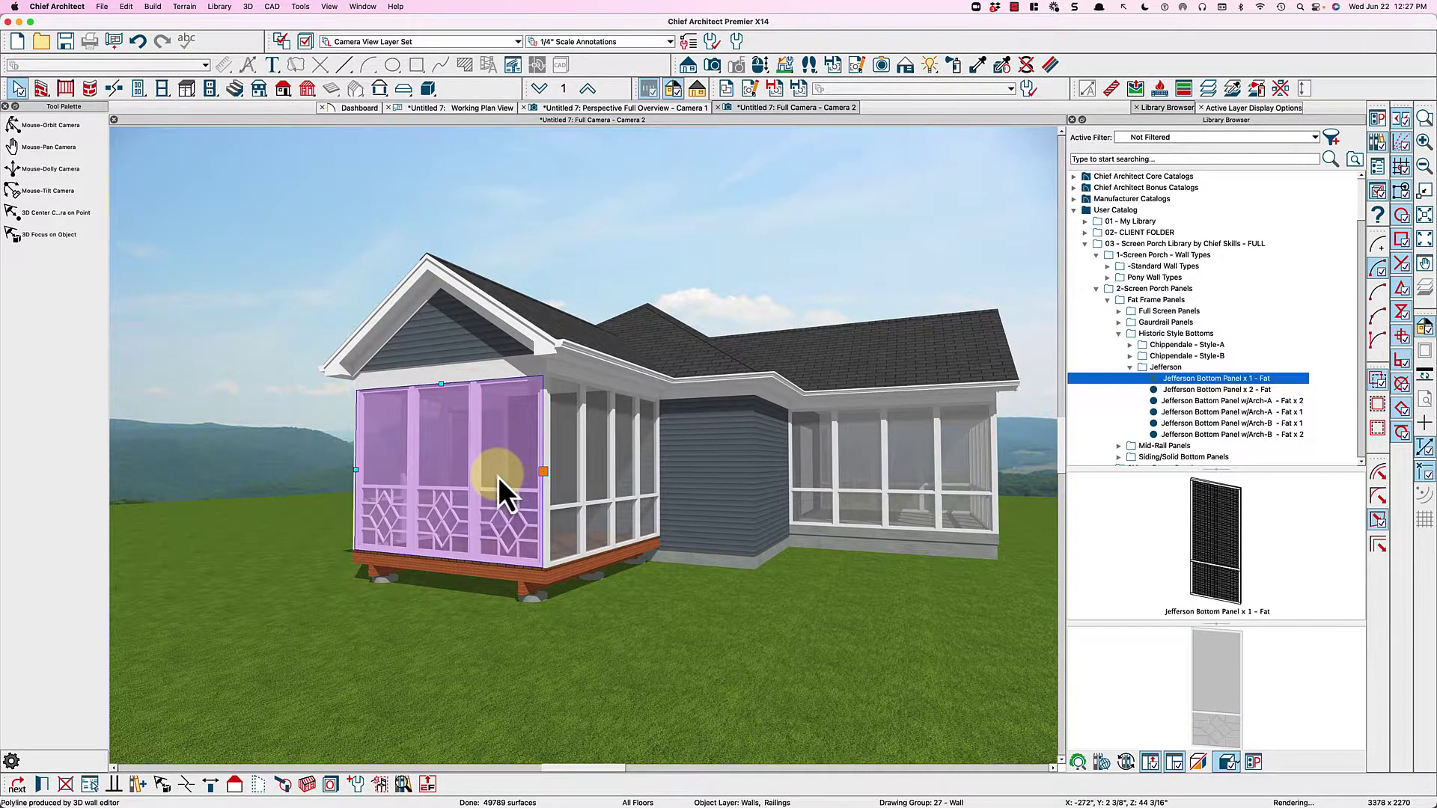
pyautogui.doubleClick(498, 477)
pyautogui.doubleClick(403, 271)
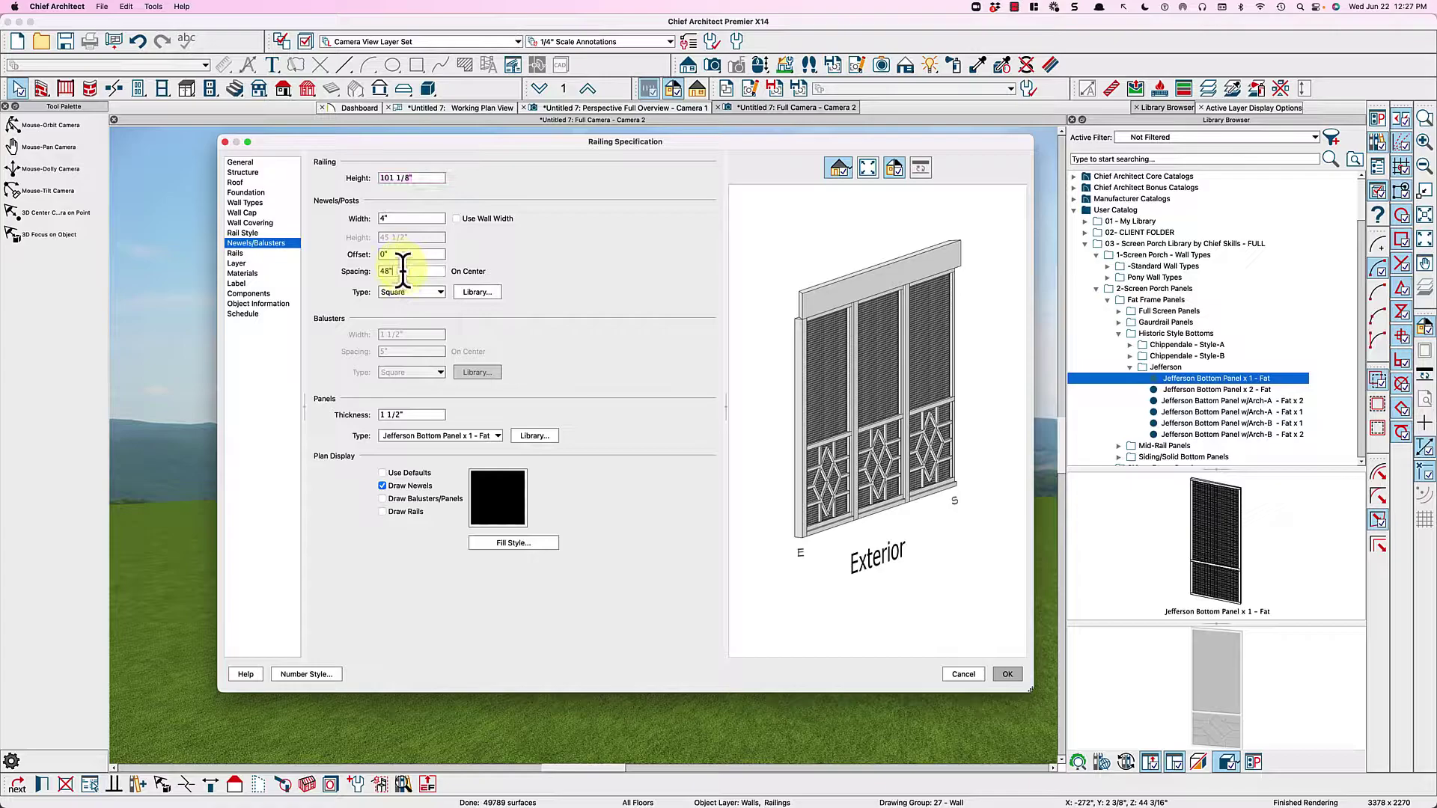
pyautogui.write('60')
pyautogui.write('2')
pyautogui.press('Return')
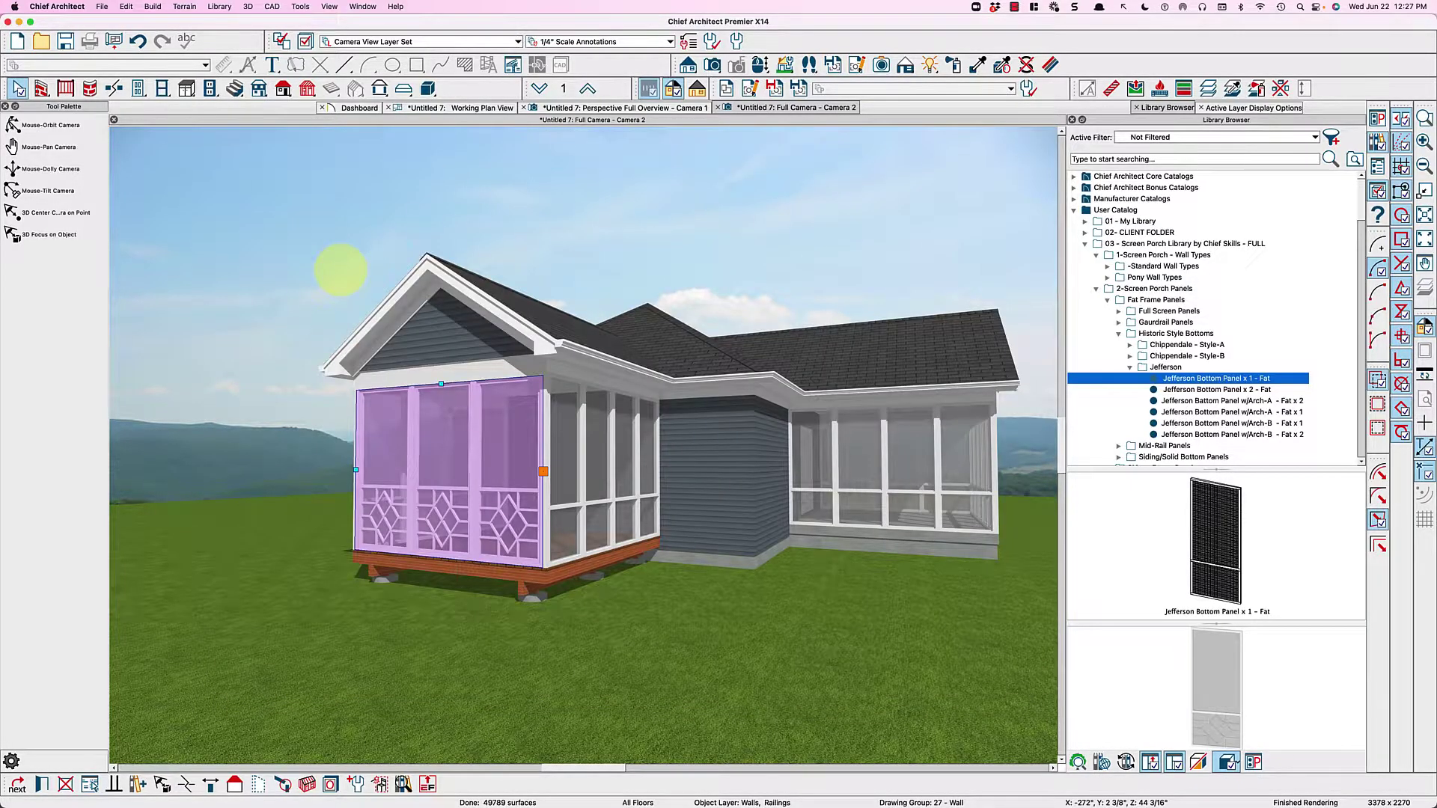
pyautogui.press('Escape')
pyautogui.press('o')
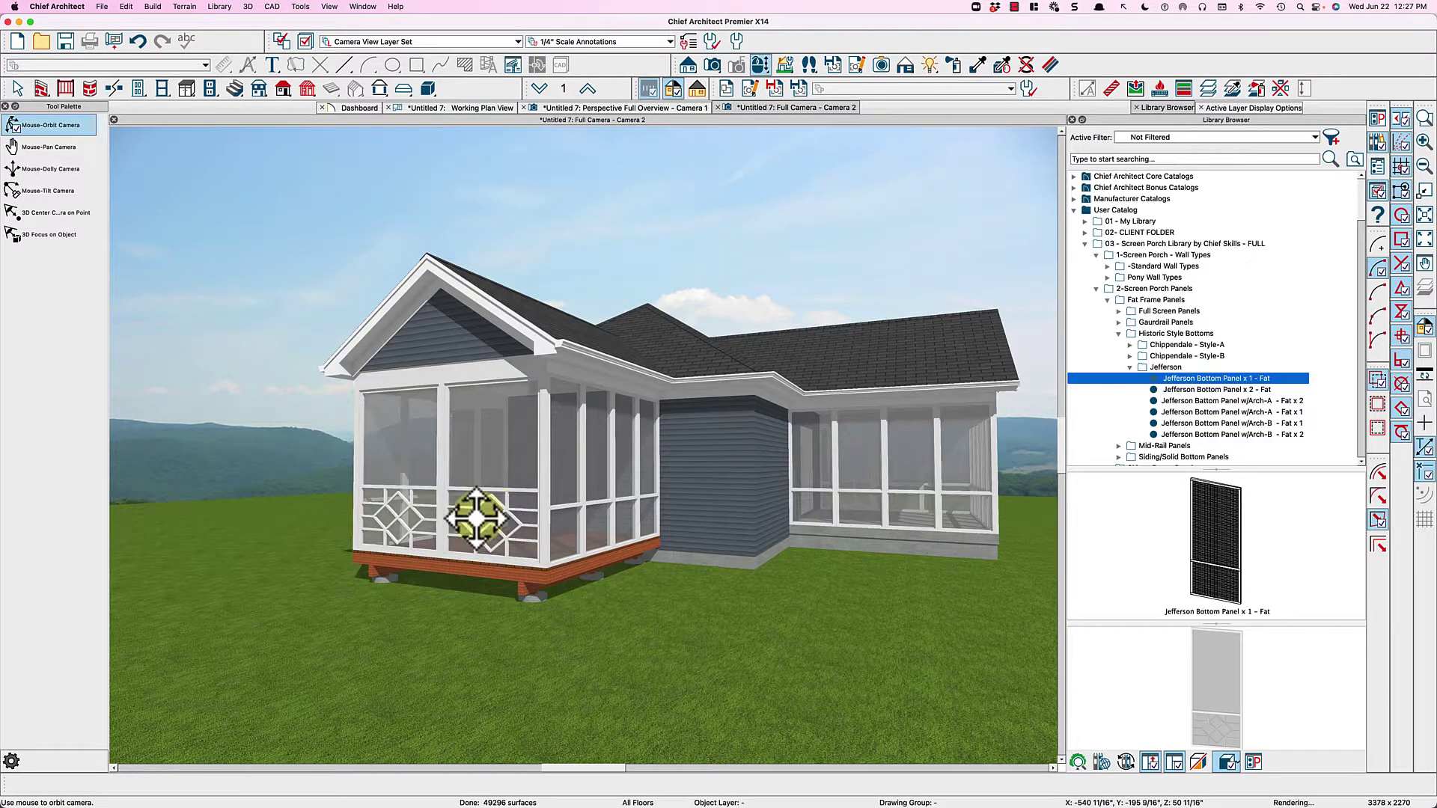
pyautogui.moveTo(477, 519); pyautogui.dragTo(475, 507)
pyautogui.press('space')
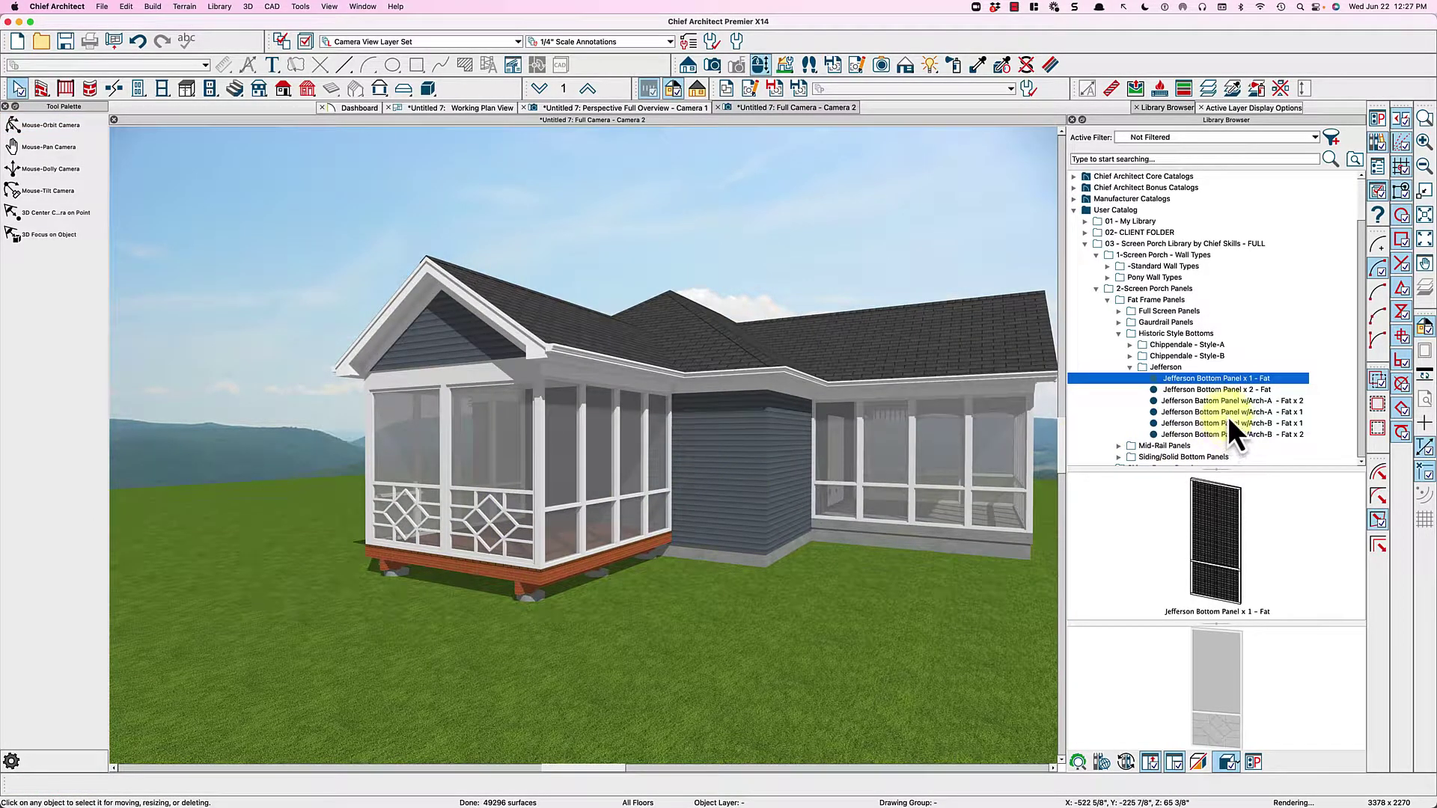
# - Fill the porch side bays with Jefferson Bottom Panel w/Arch-A - Fat x 1 and orbit to inspect them
pyautogui.click(1228, 413)
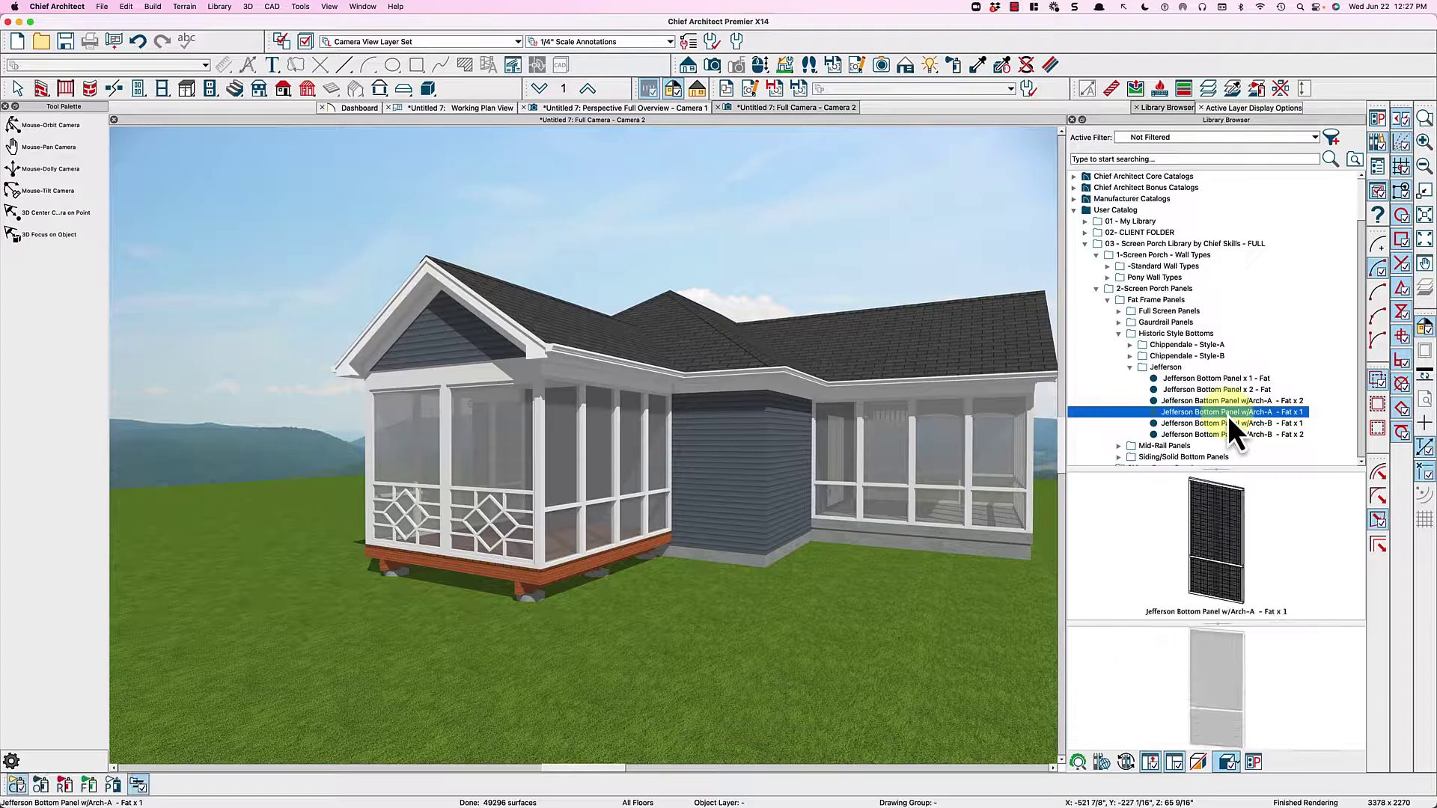
pyautogui.click(608, 499)
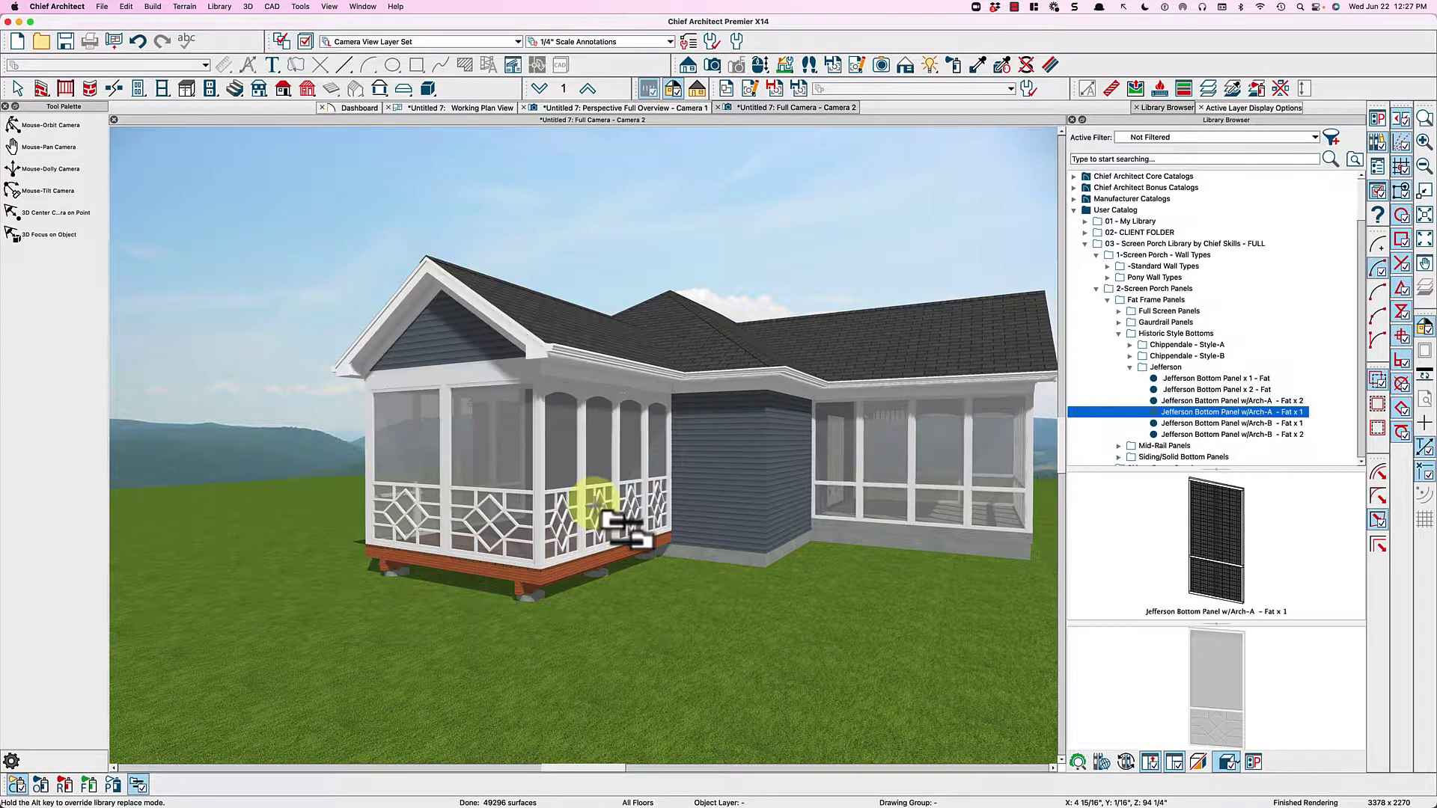
pyautogui.press('o')
pyautogui.moveTo(608, 499); pyautogui.dragTo(536, 498)
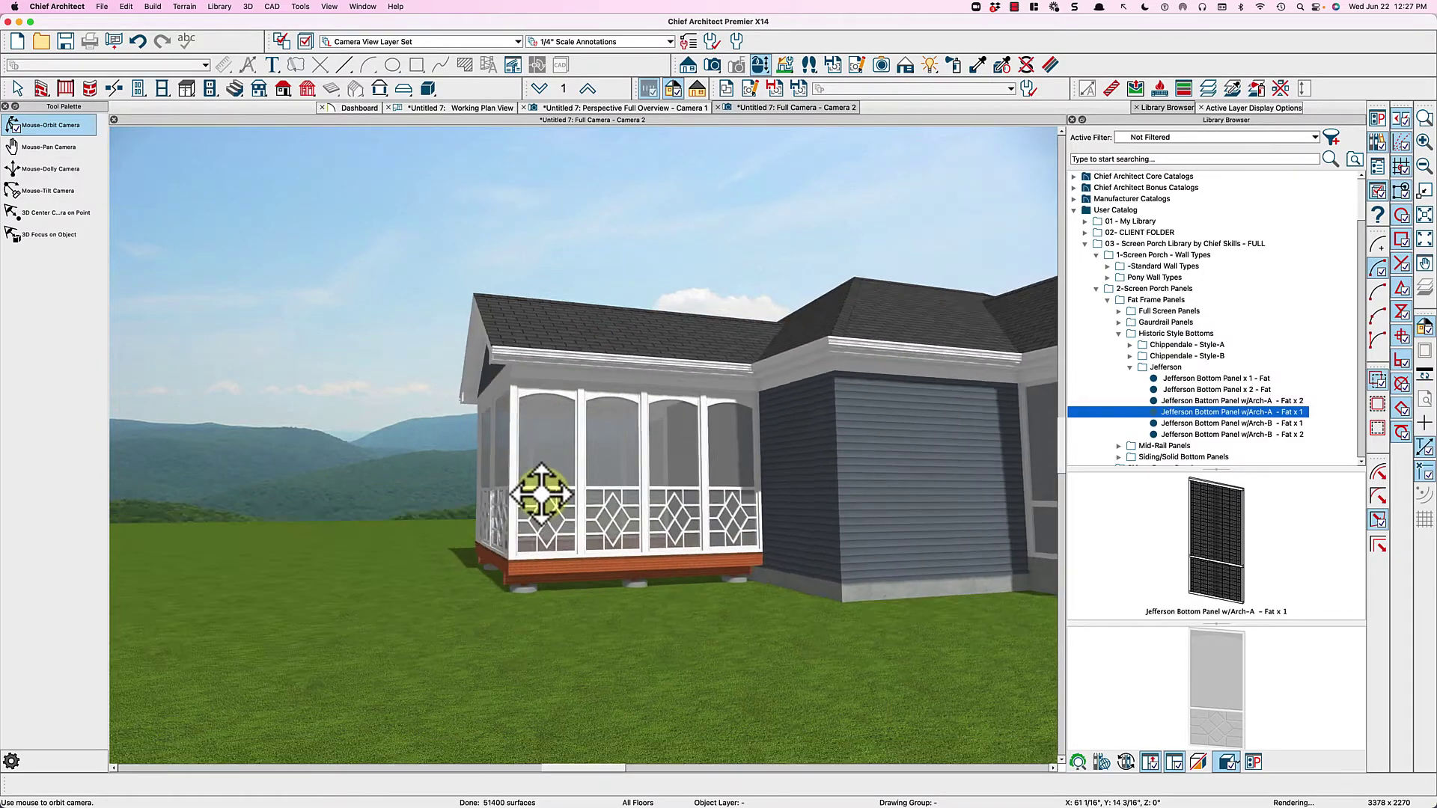
pyautogui.moveTo(583, 449); pyautogui.dragTo(652, 482)
pyautogui.moveTo(603, 528); pyautogui.dragTo(497, 539, button='middle')
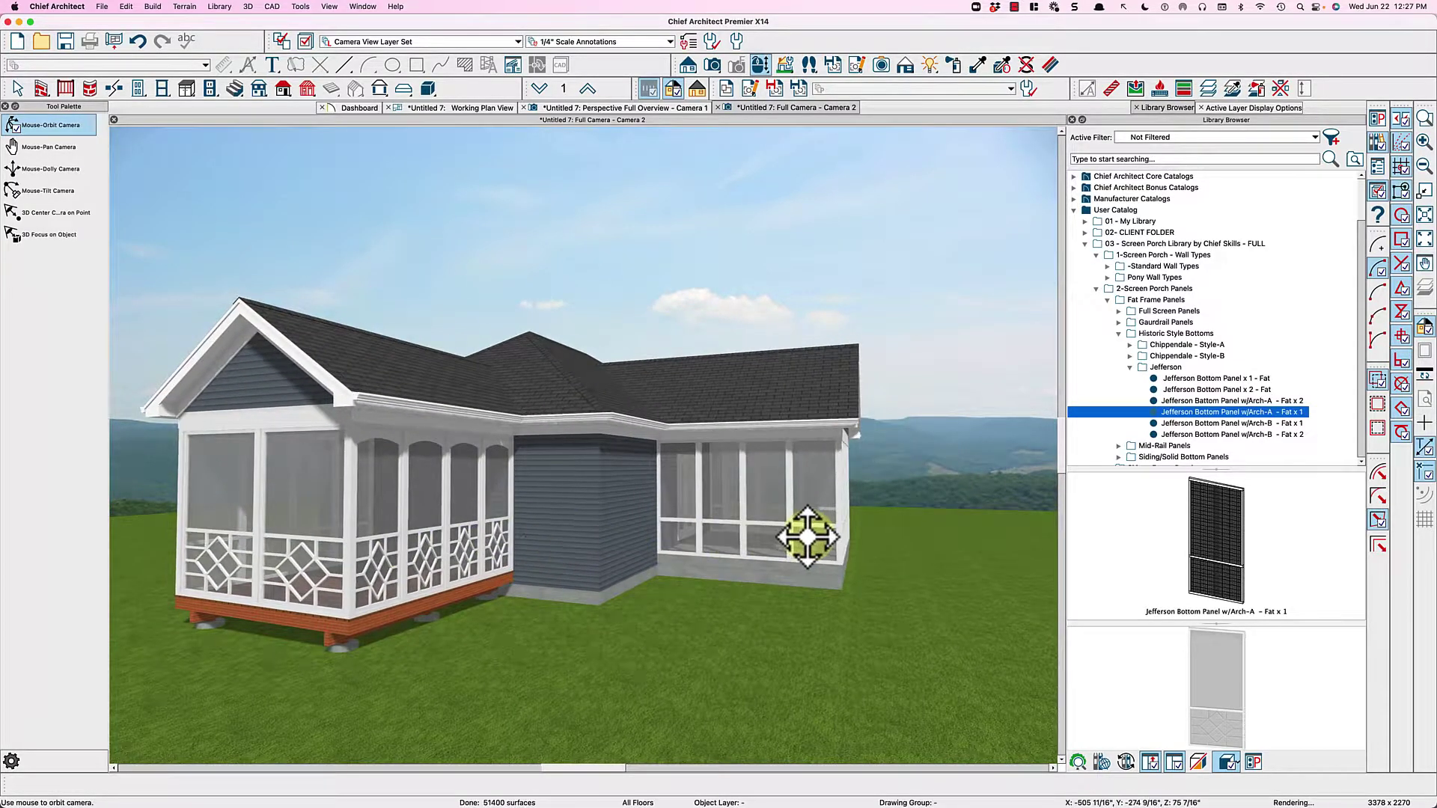
pyautogui.scroll(3, 741, 539)
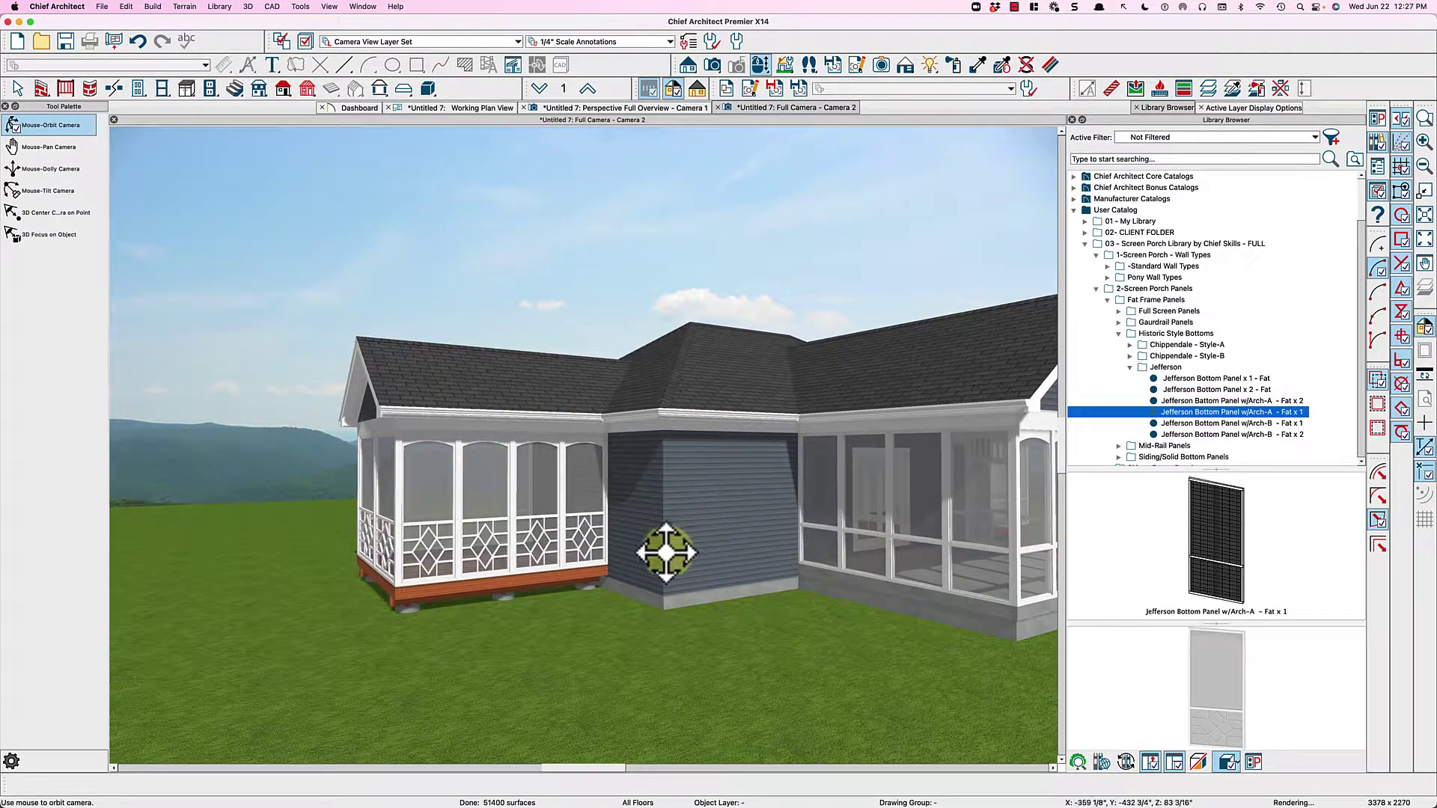
pyautogui.moveTo(619, 552); pyautogui.dragTo(632, 552)
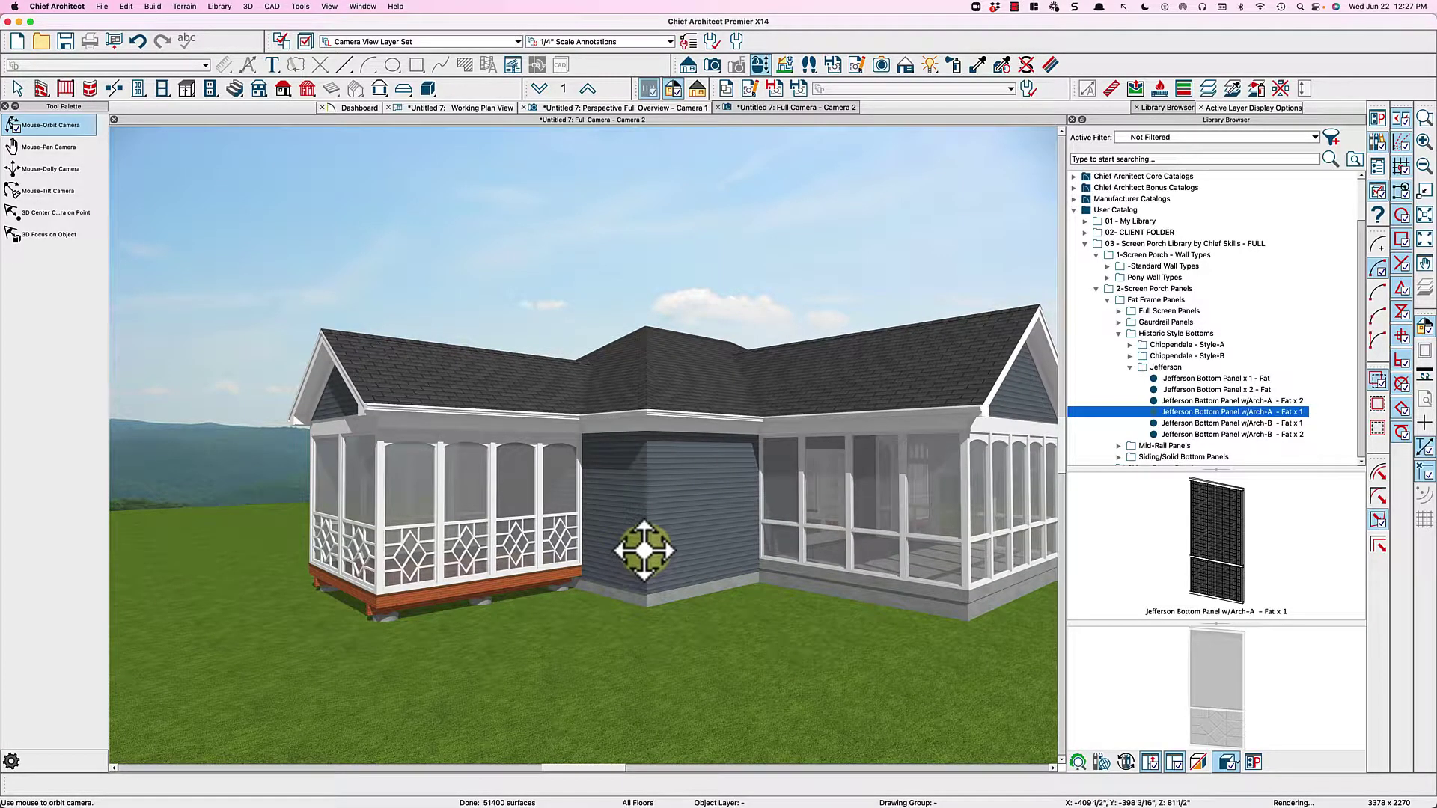
pyautogui.moveTo(621, 524); pyautogui.dragTo(592, 500, button='middle')
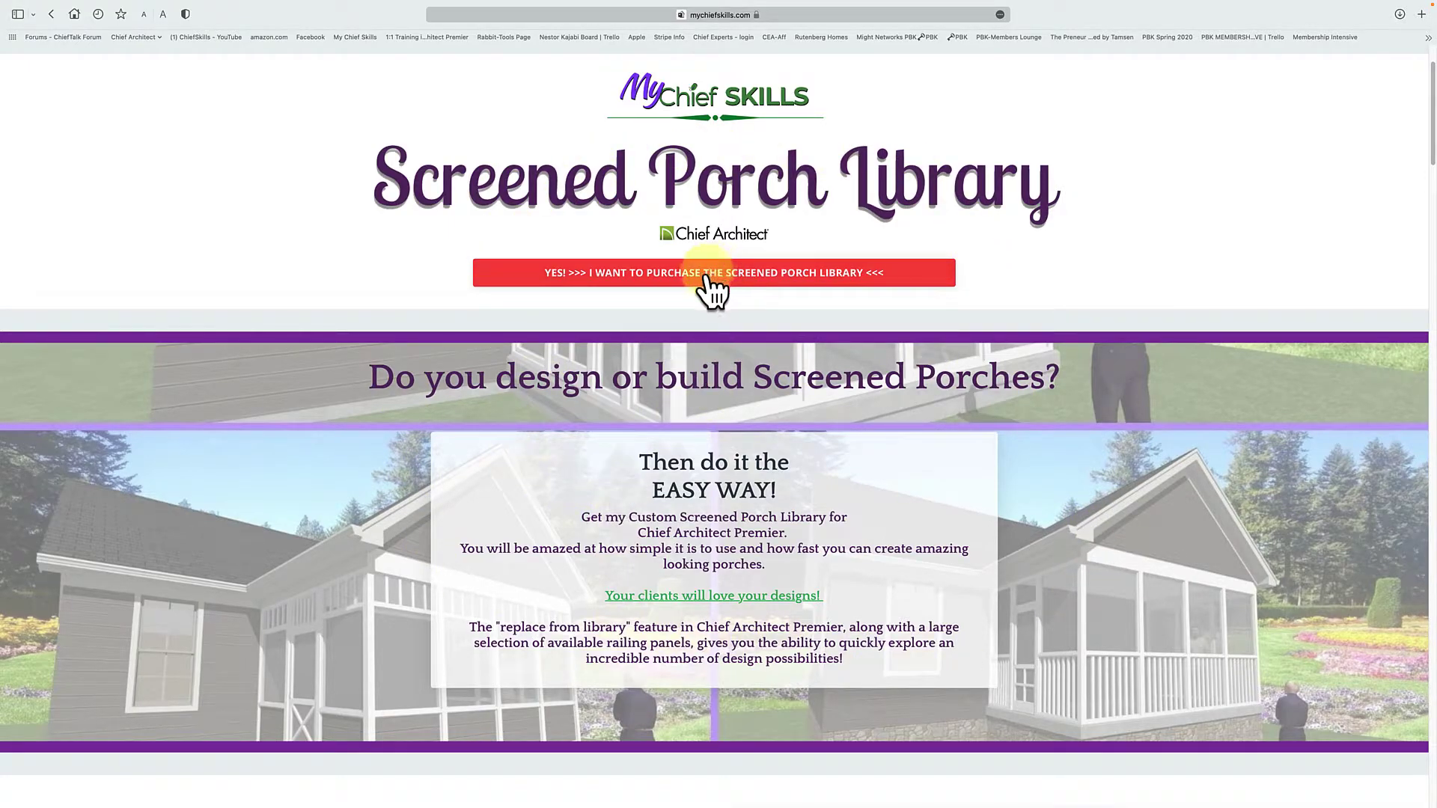
# - Scroll down the Screened Porch Library page, back up to its top, then down again
pyautogui.scroll(-5, 739, 472)
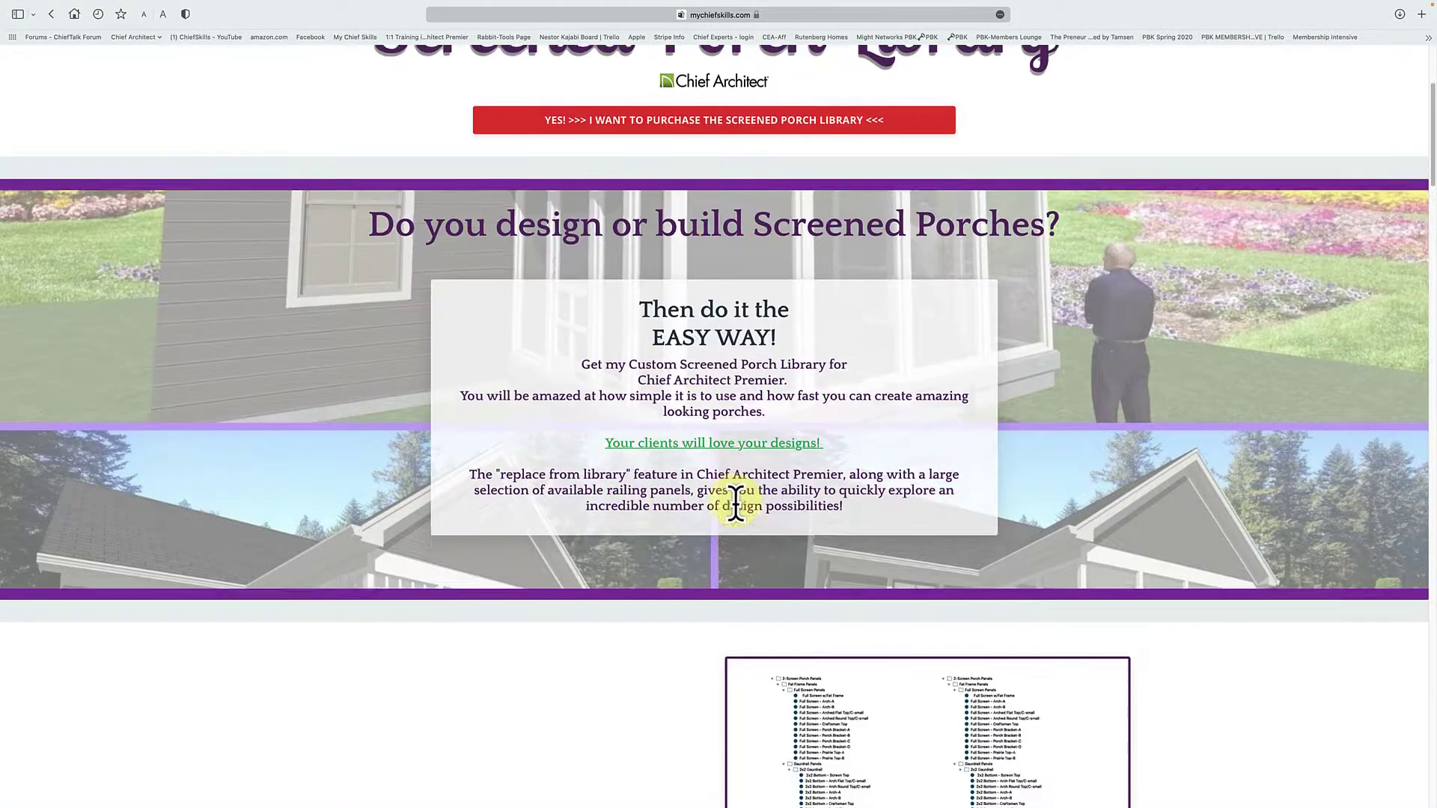
pyautogui.scroll(-8, 736, 505)
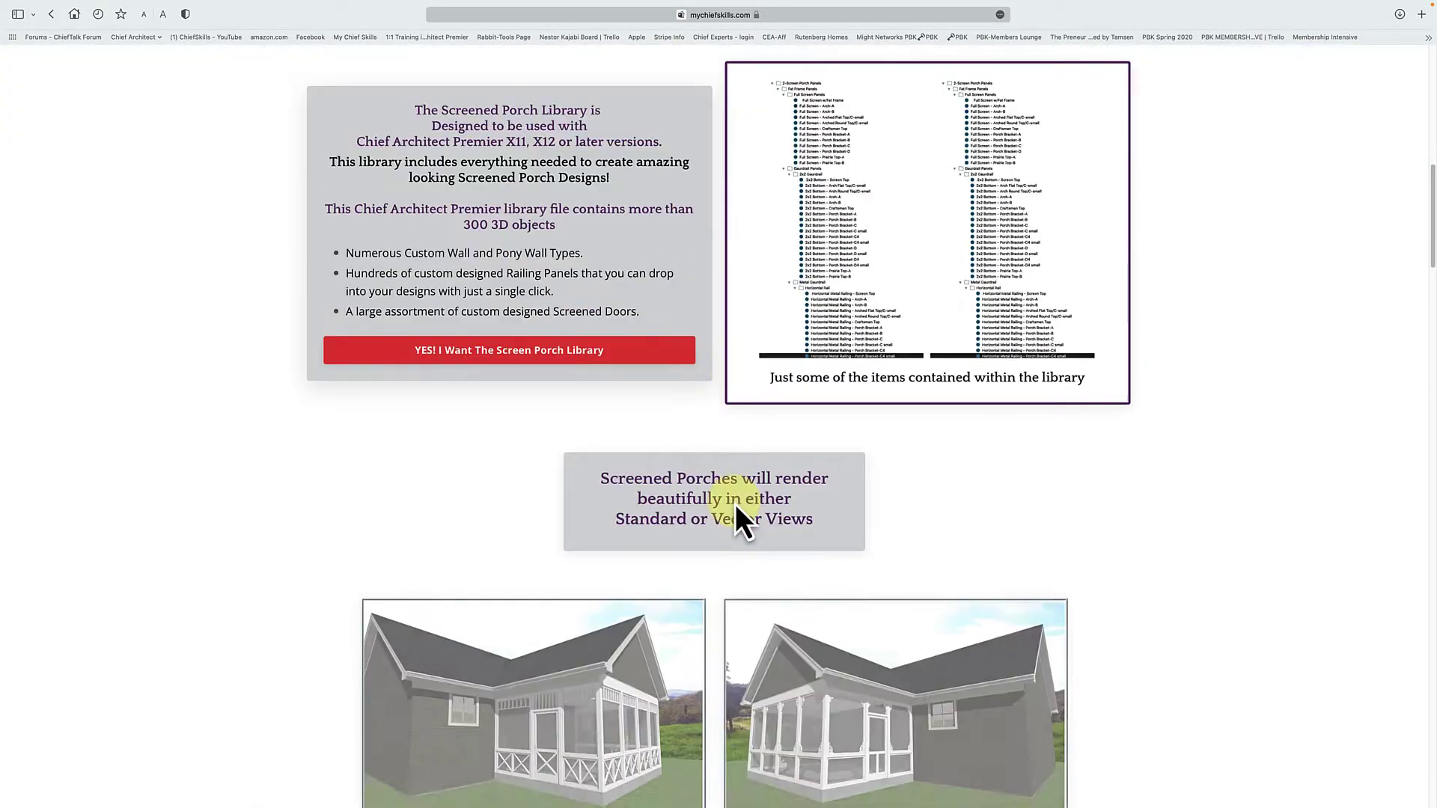
pyautogui.scroll(-8, 740, 516)
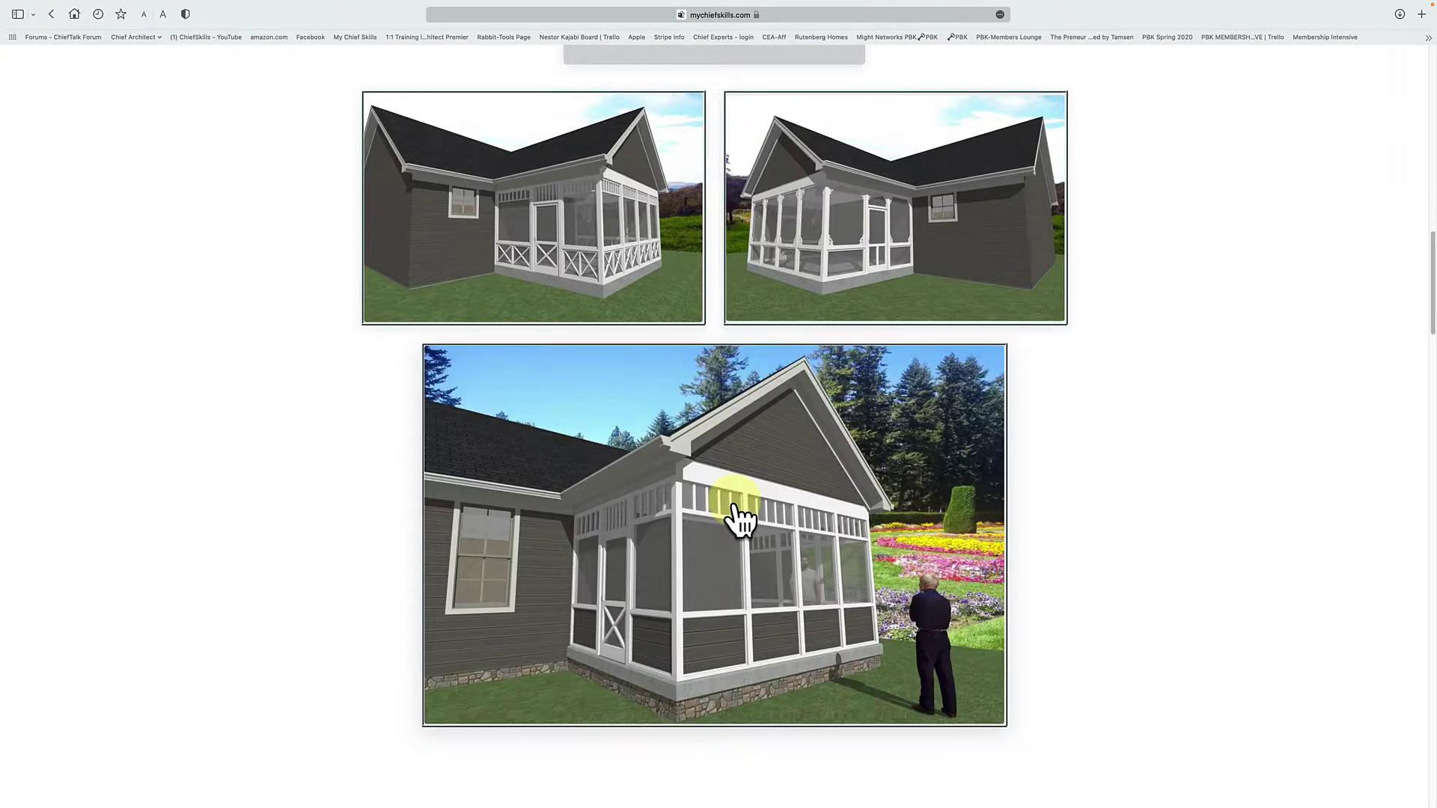
pyautogui.scroll(11, 739, 516)
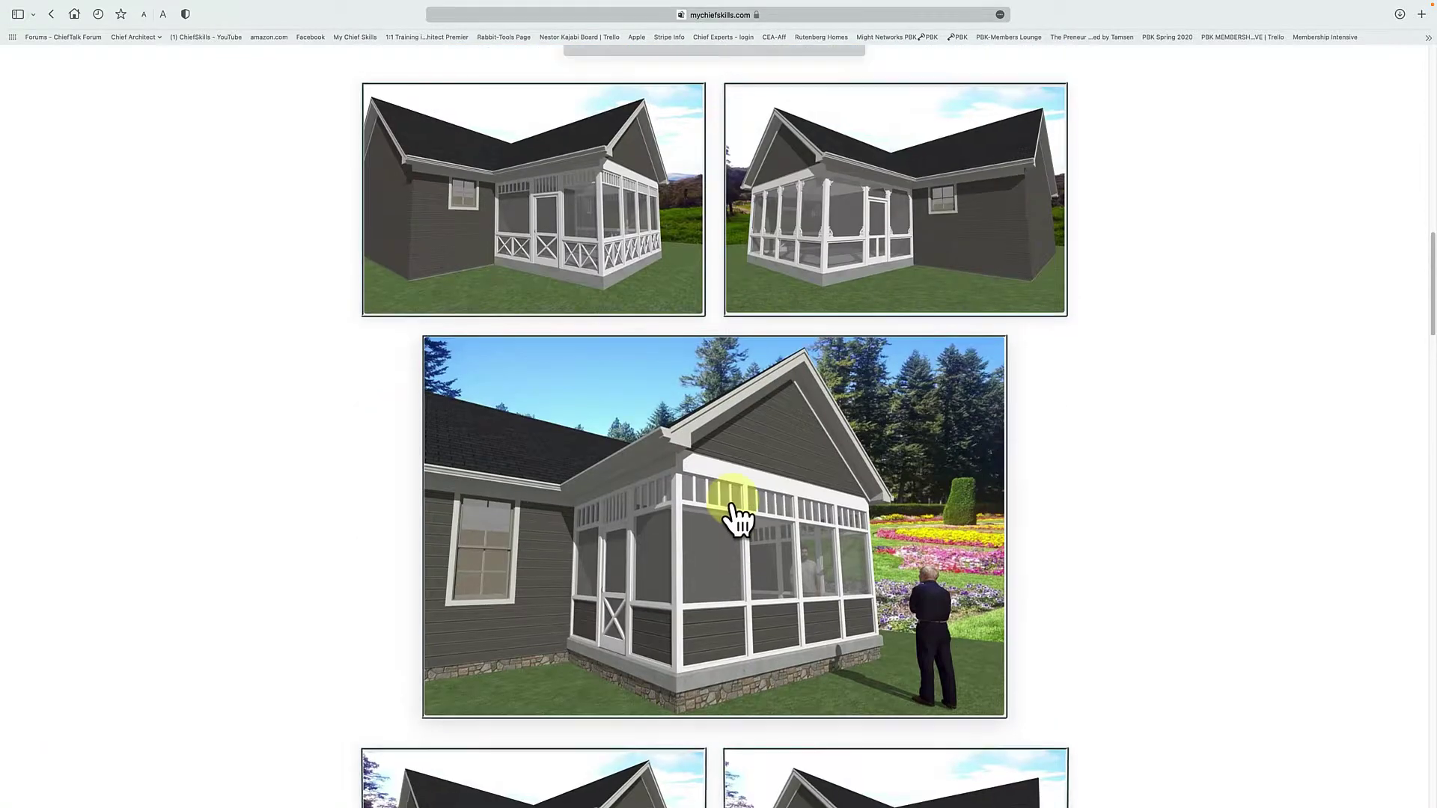
pyautogui.scroll(12, 731, 501)
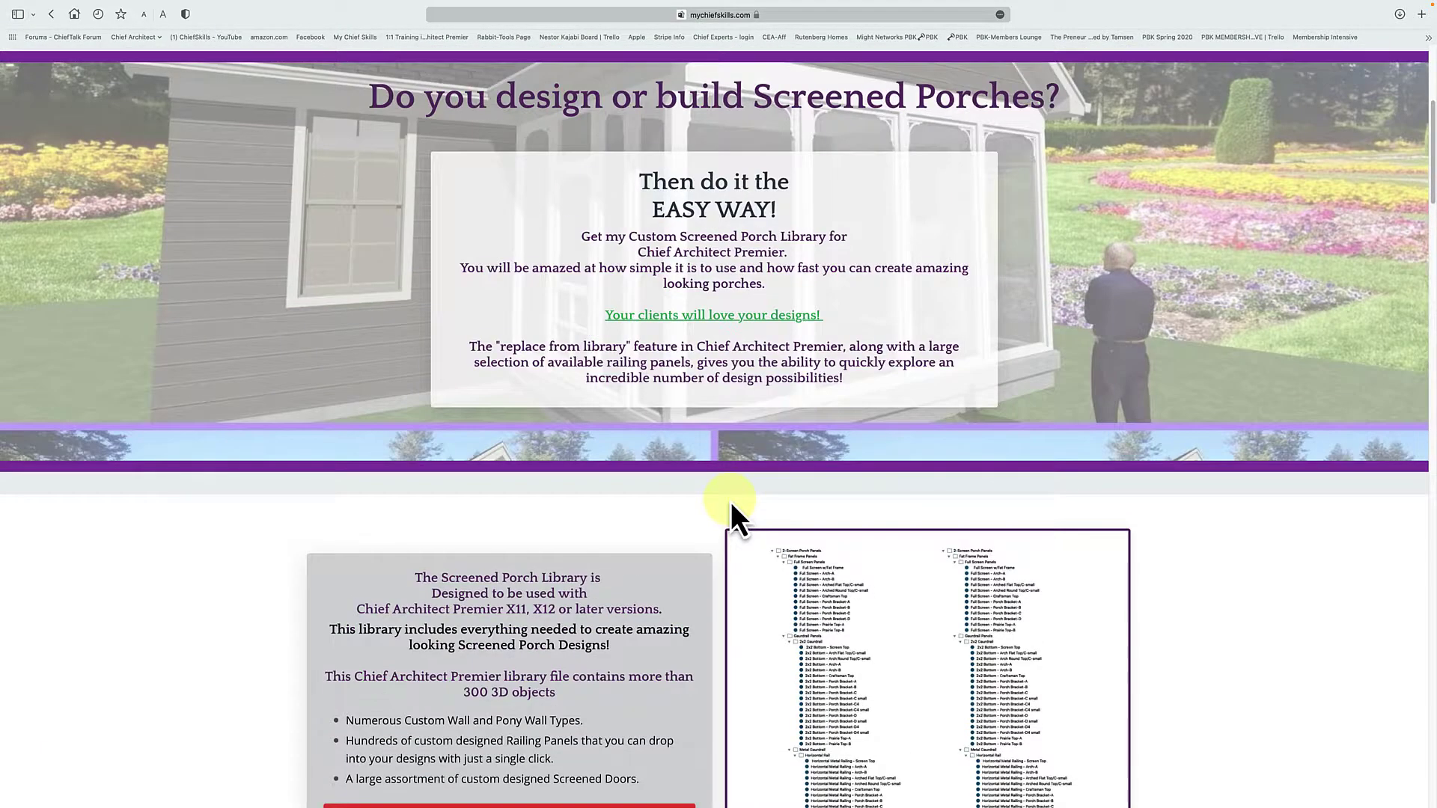
pyautogui.scroll(1, 731, 501)
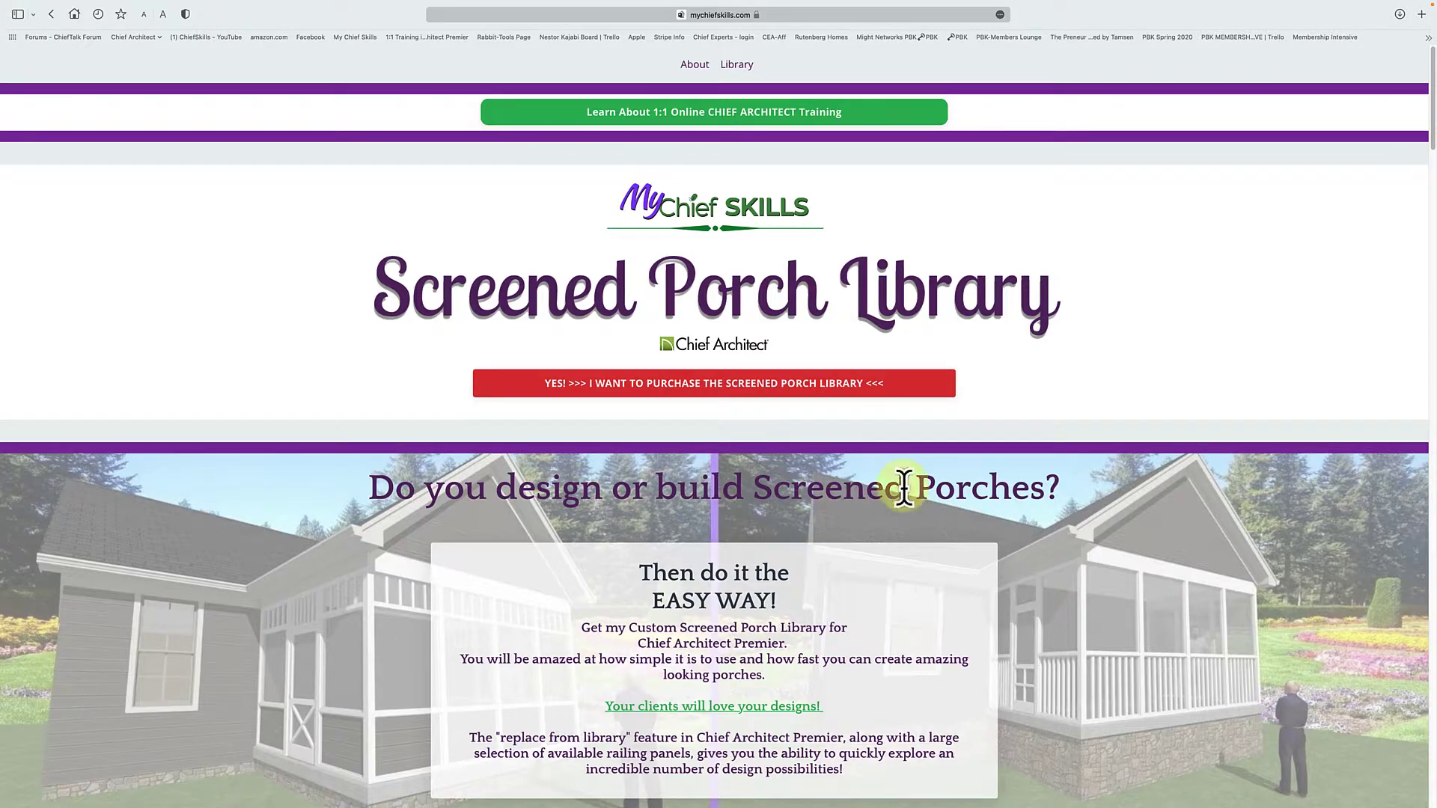
pyautogui.scroll(-1, 721, 537)
pyautogui.scroll(-1, 730, 531)
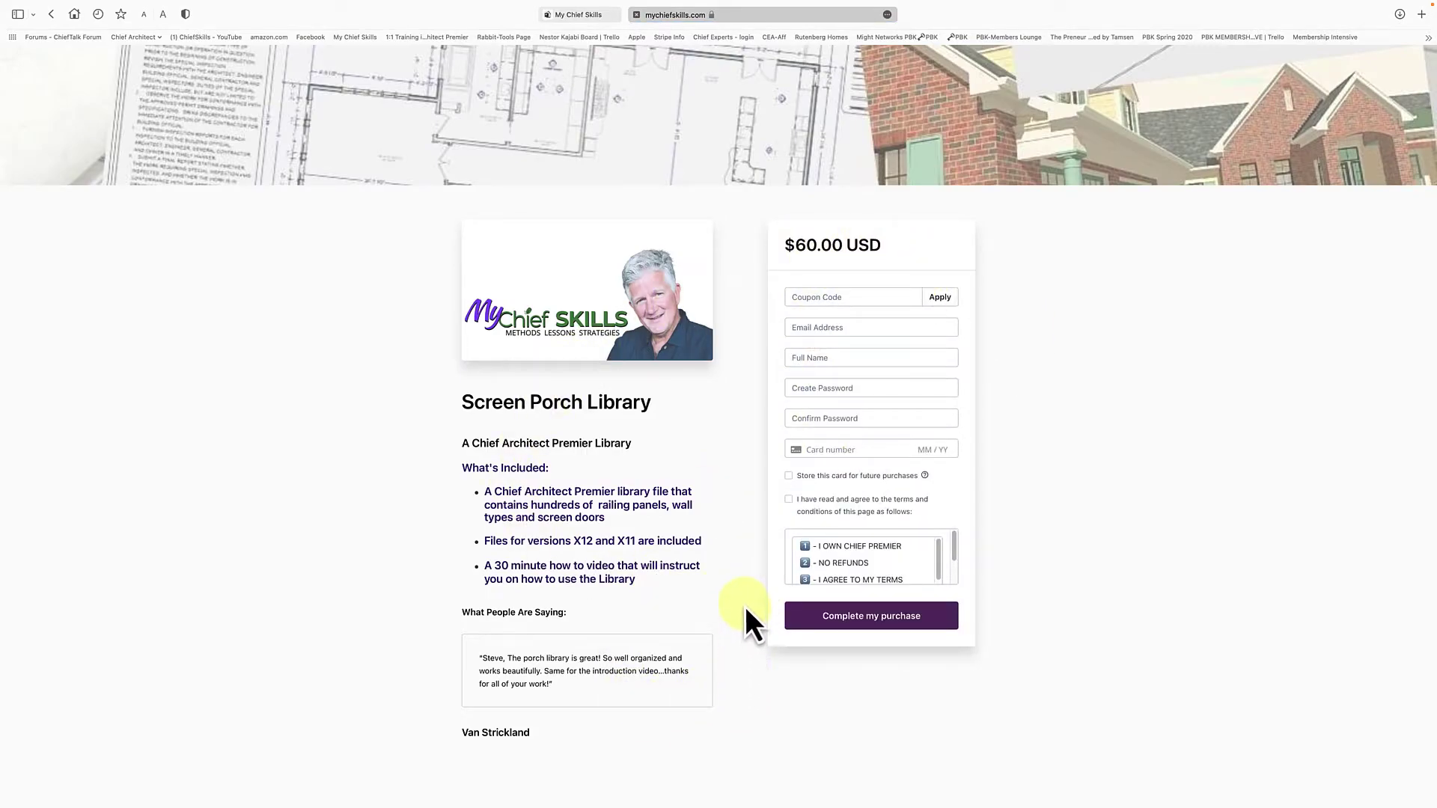
# - Close the checkout tab and open the 'Learn About 1:1 Online CHIEF ARCHITECT Training' page
pyautogui.click(635, 15)
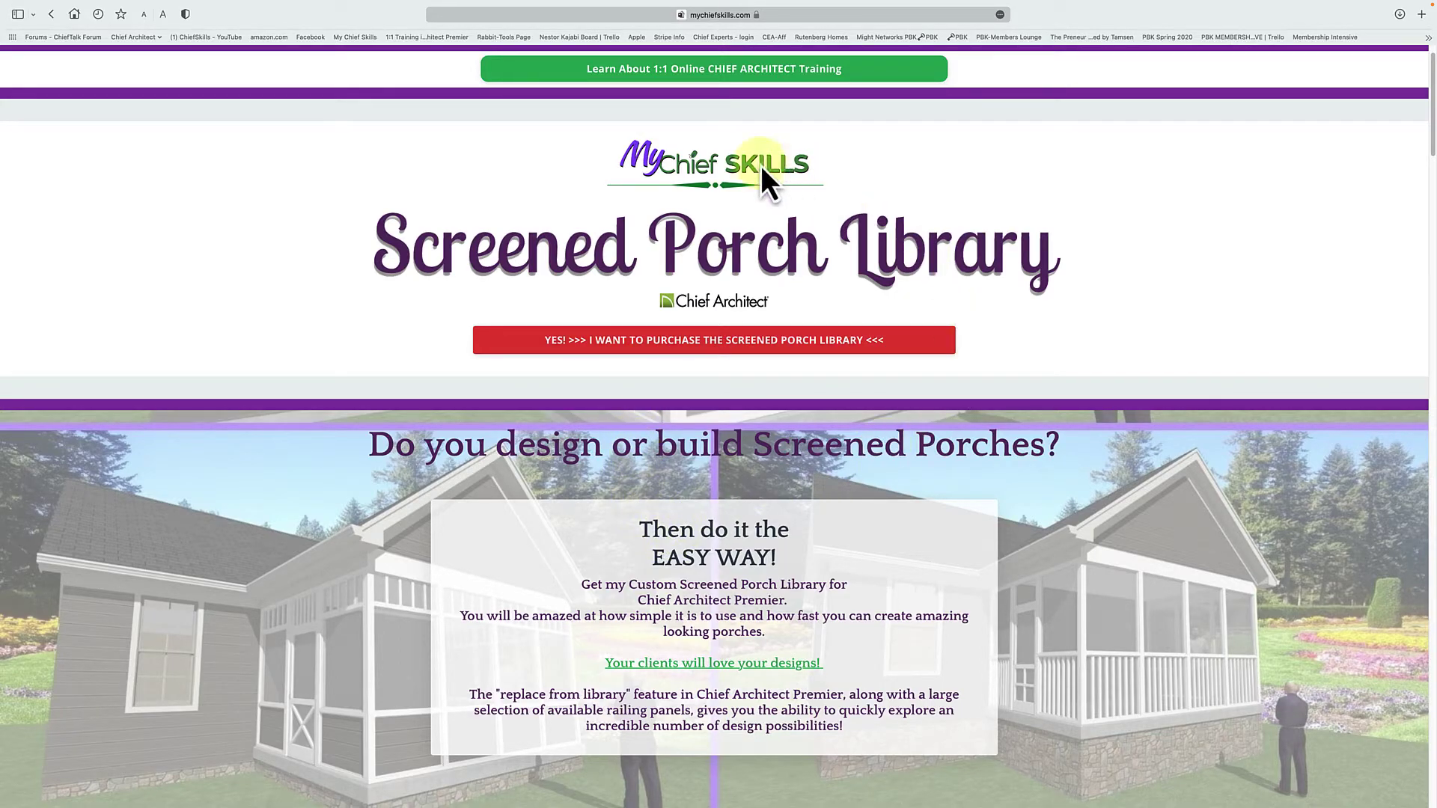
pyautogui.click(733, 71)
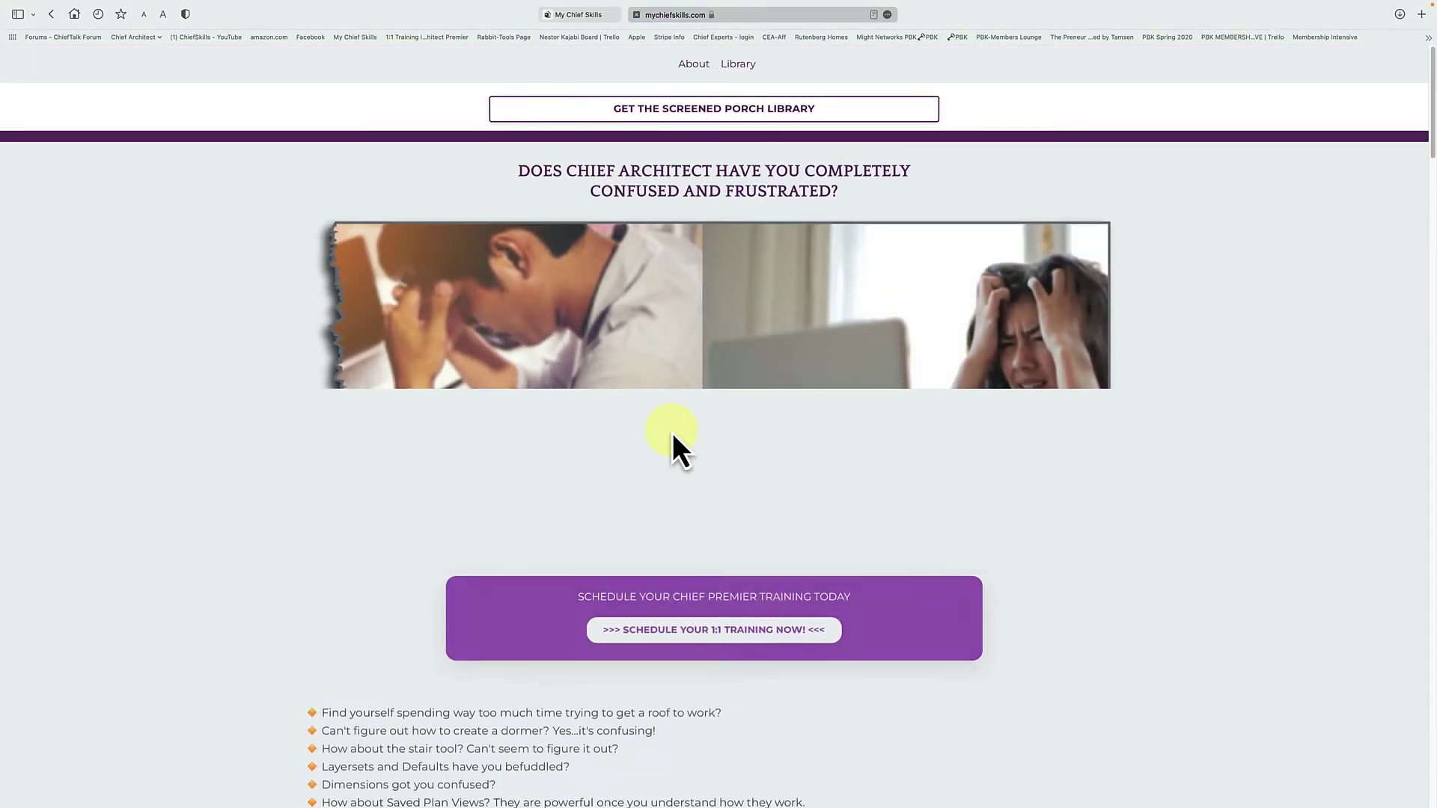